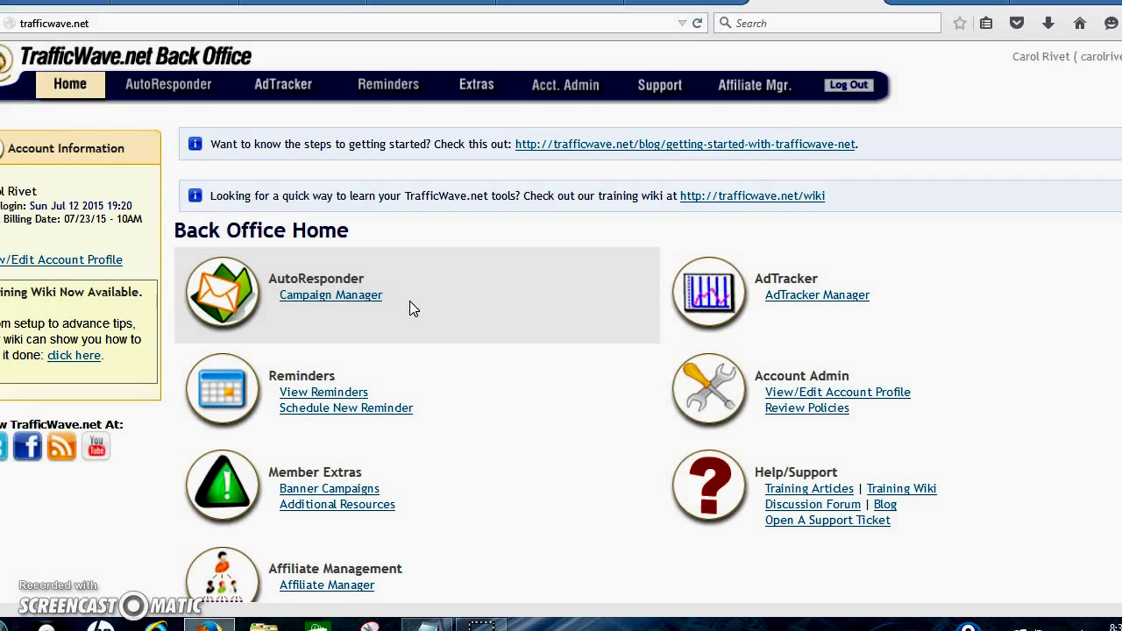
# - Open the AutoResponder Campaign Manager listing 4cornersntrafficwave, DEFAULT and latwpersonal
pyautogui.click(389, 302)
pyautogui.click(355, 301)
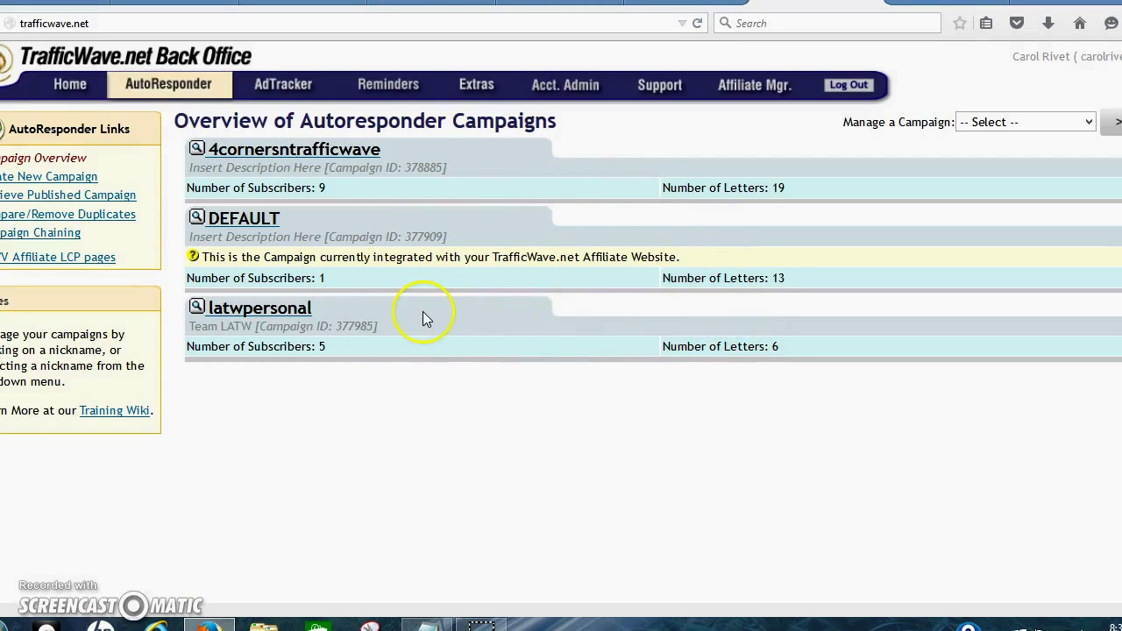
# - Create a new campaign nicknamed 4cornerfunnel, verify the nickname, and continue to step 2
pyautogui.click(77, 179)
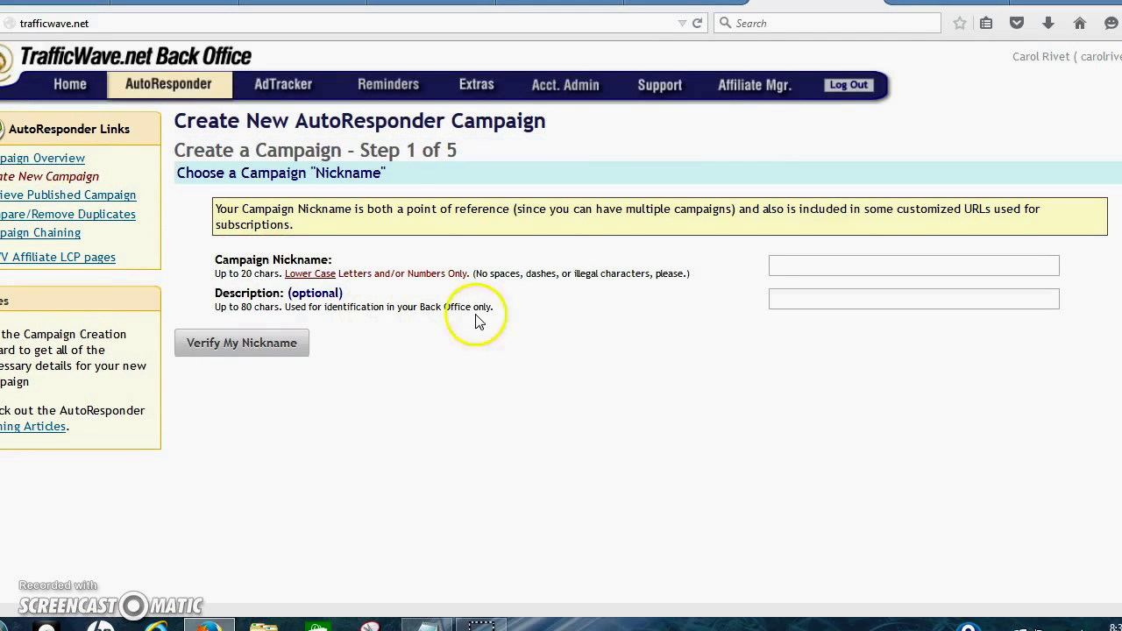
pyautogui.click(791, 264)
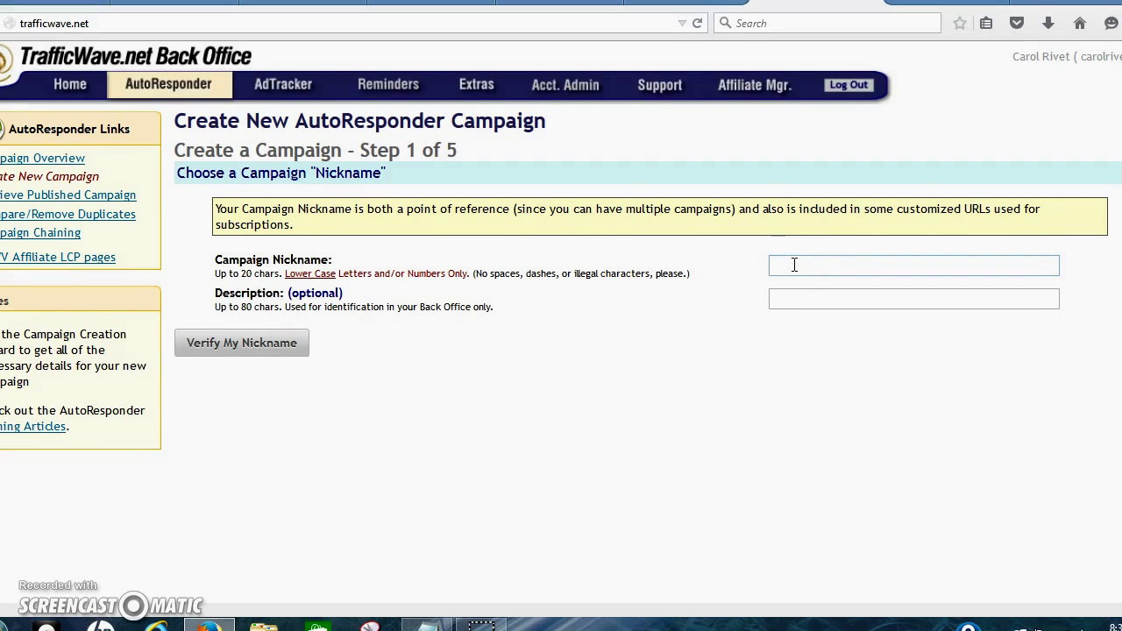
pyautogui.write('4c')
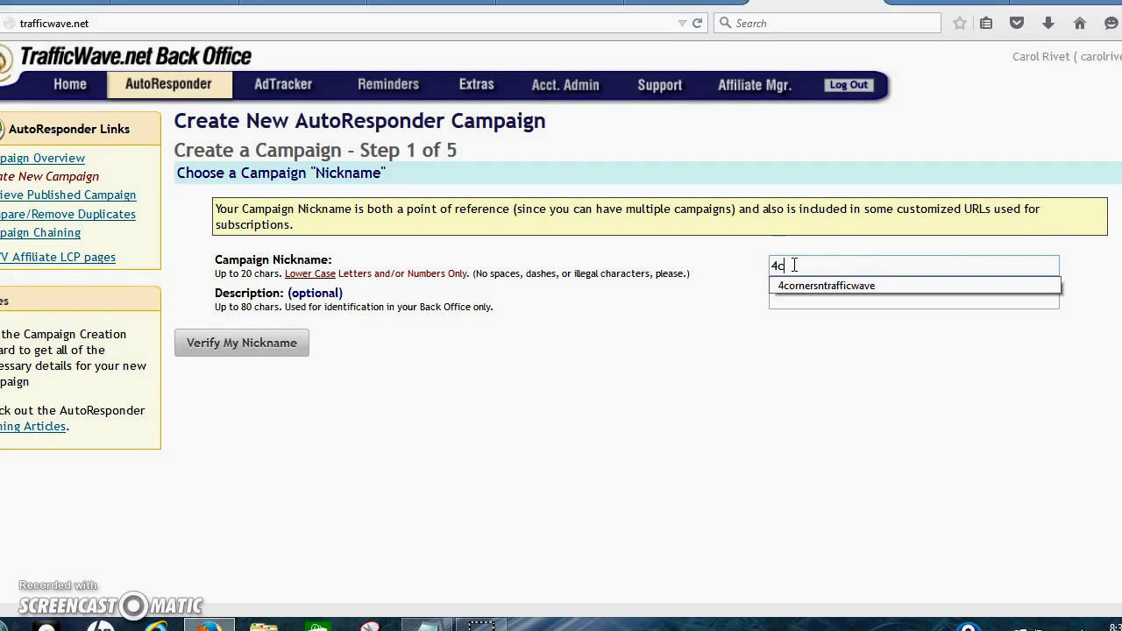
pyautogui.write('ornerfun')
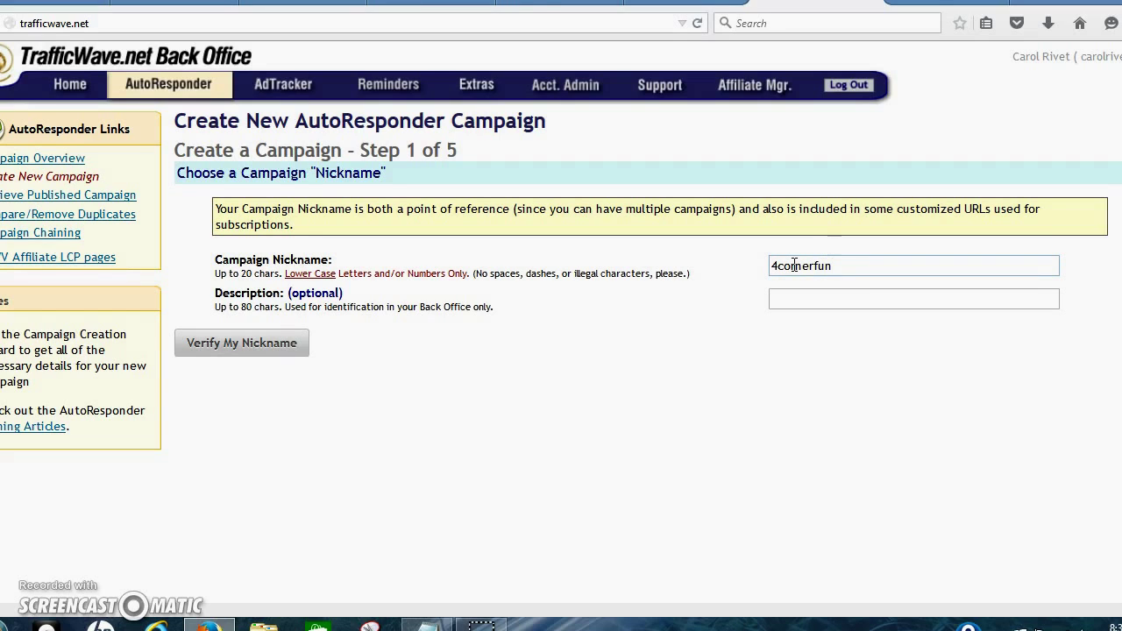
pyautogui.write('nel')
pyautogui.click(285, 350)
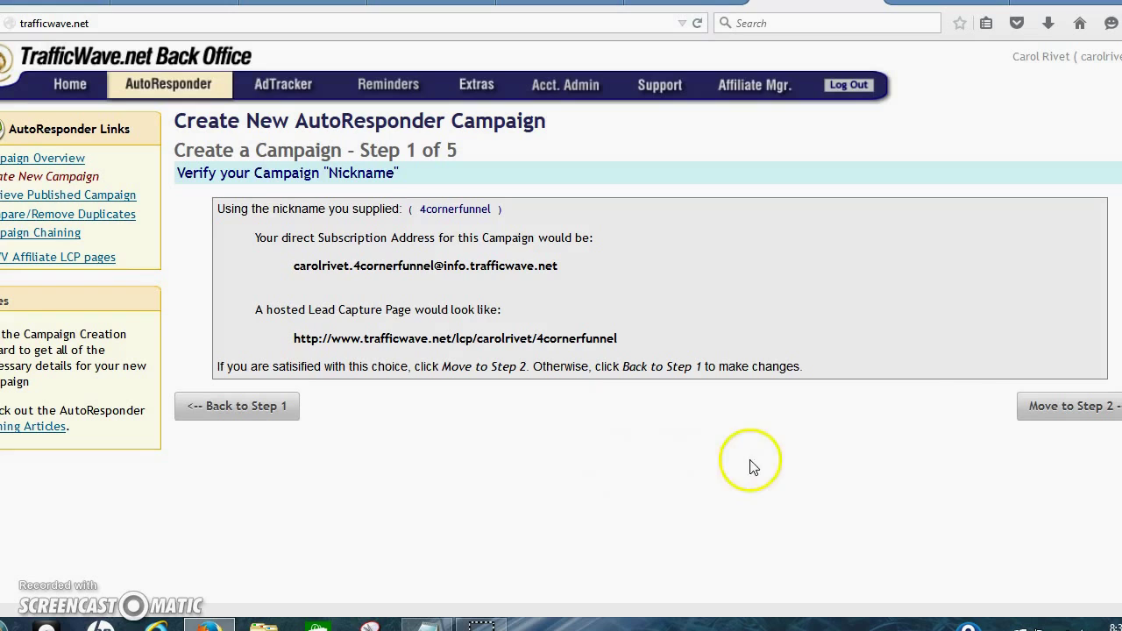
pyautogui.click(1045, 410)
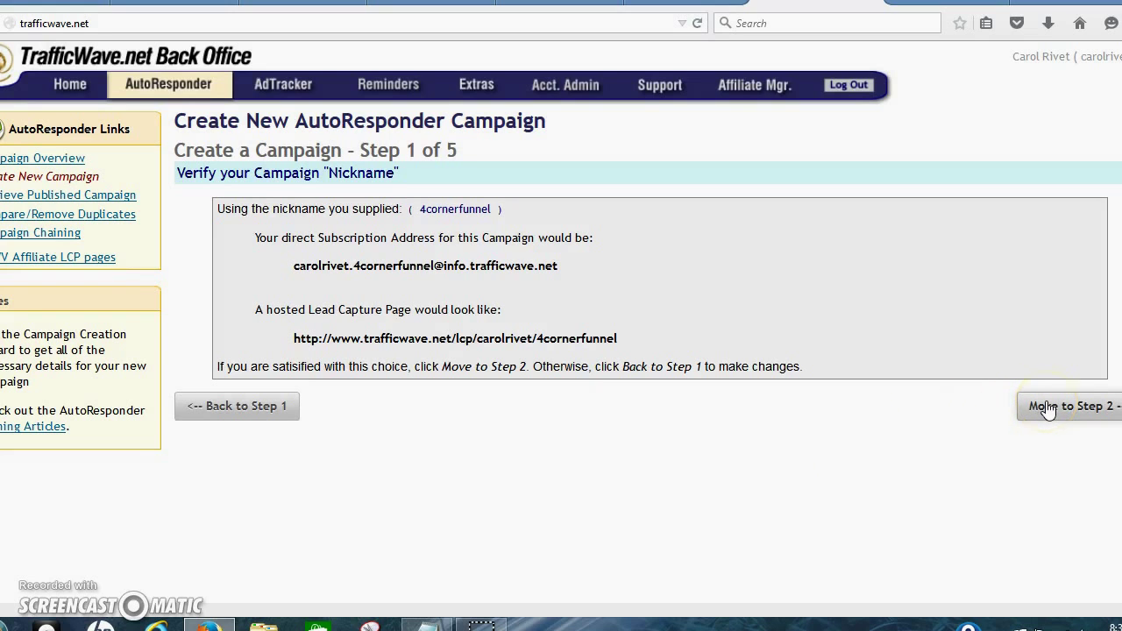
# - Enter the return e-mail name and pick the return e-mail address from the saved suggestions
pyautogui.click(1047, 411)
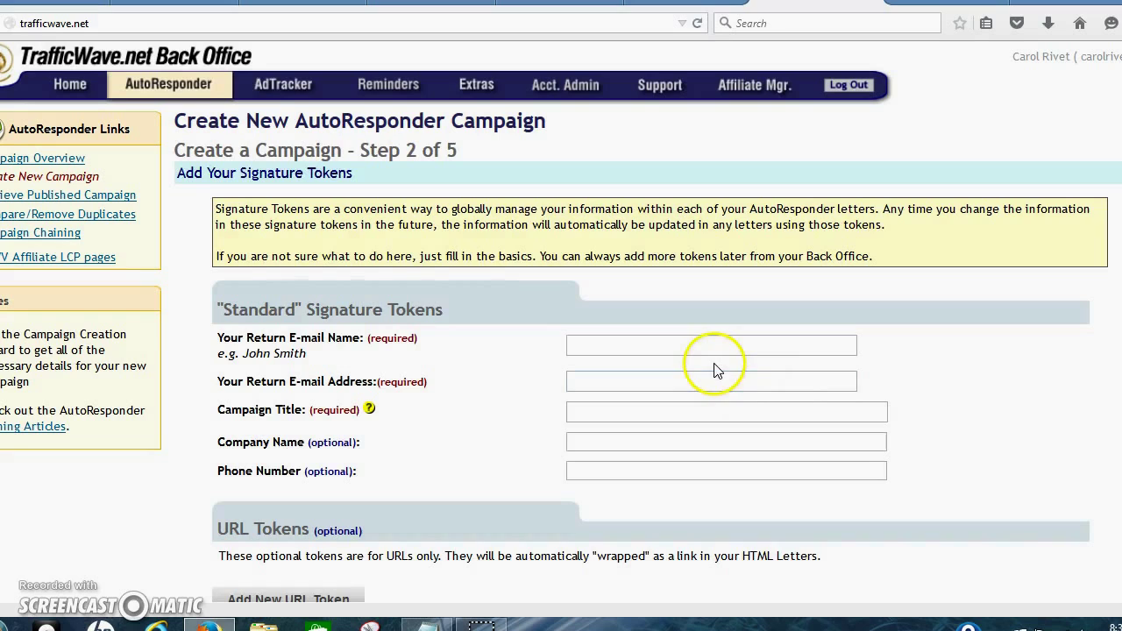
pyautogui.click(712, 346)
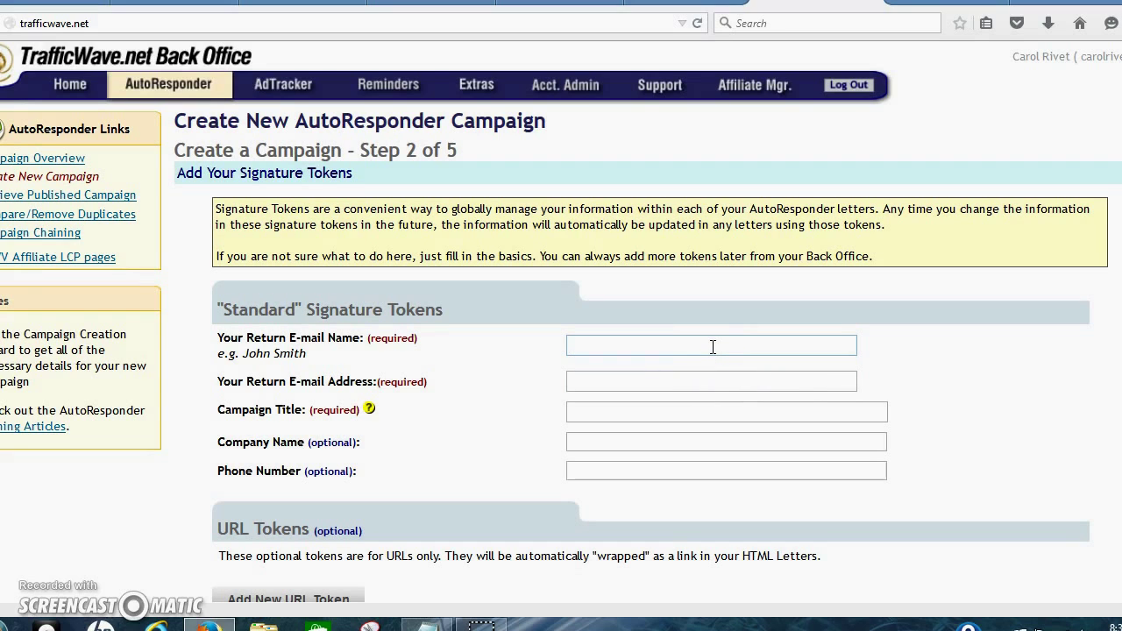
pyautogui.write('Carol')
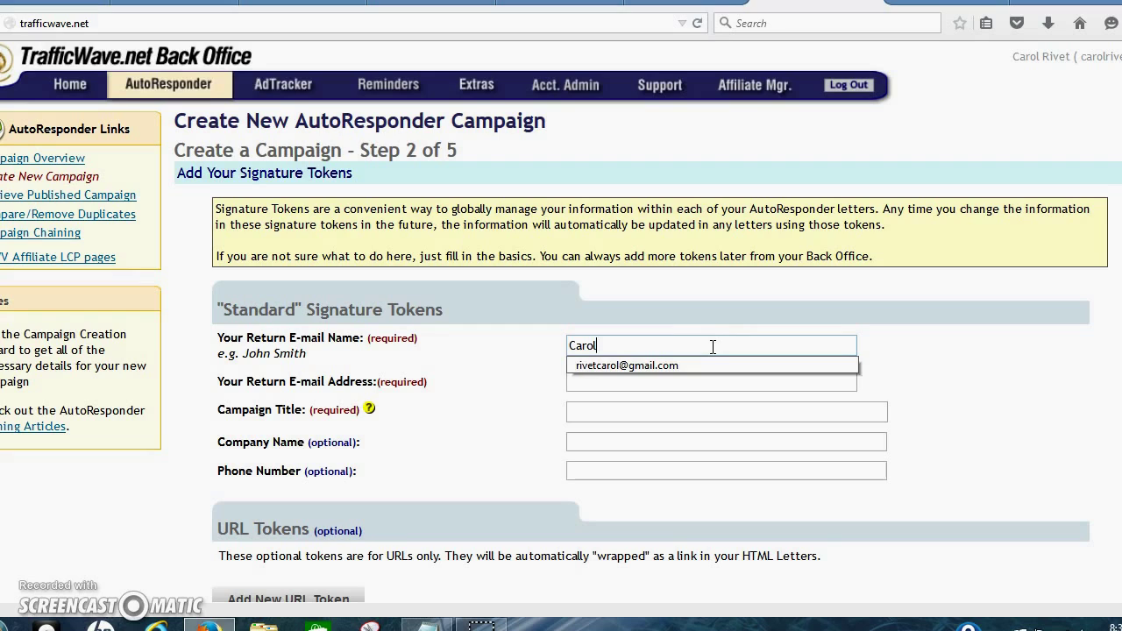
pyautogui.write(' Rivet')
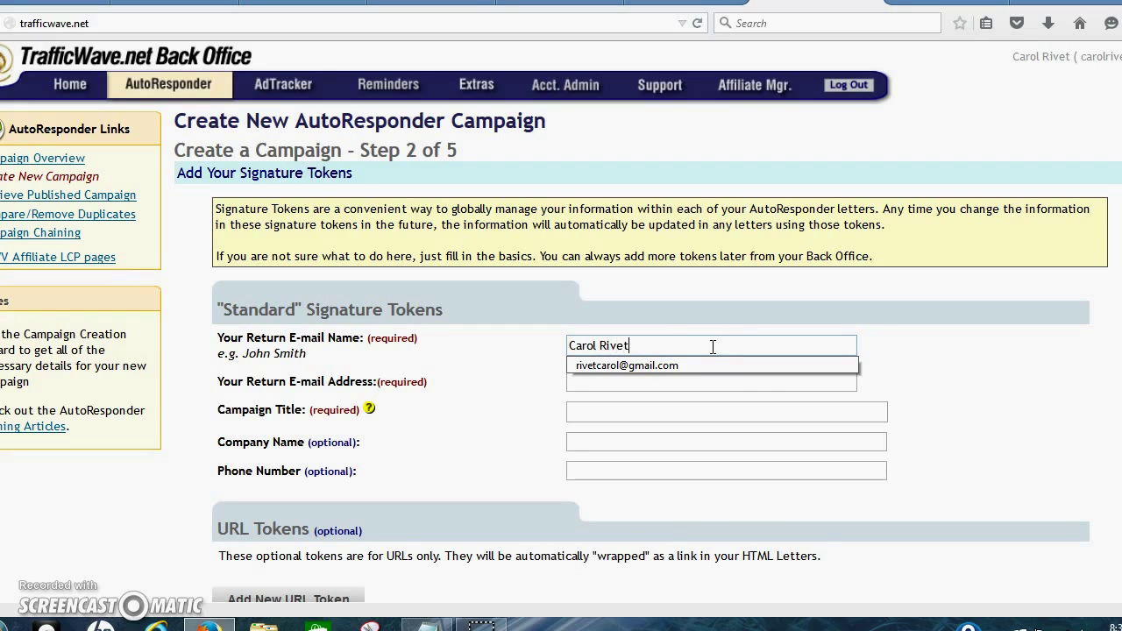
pyautogui.click(746, 383)
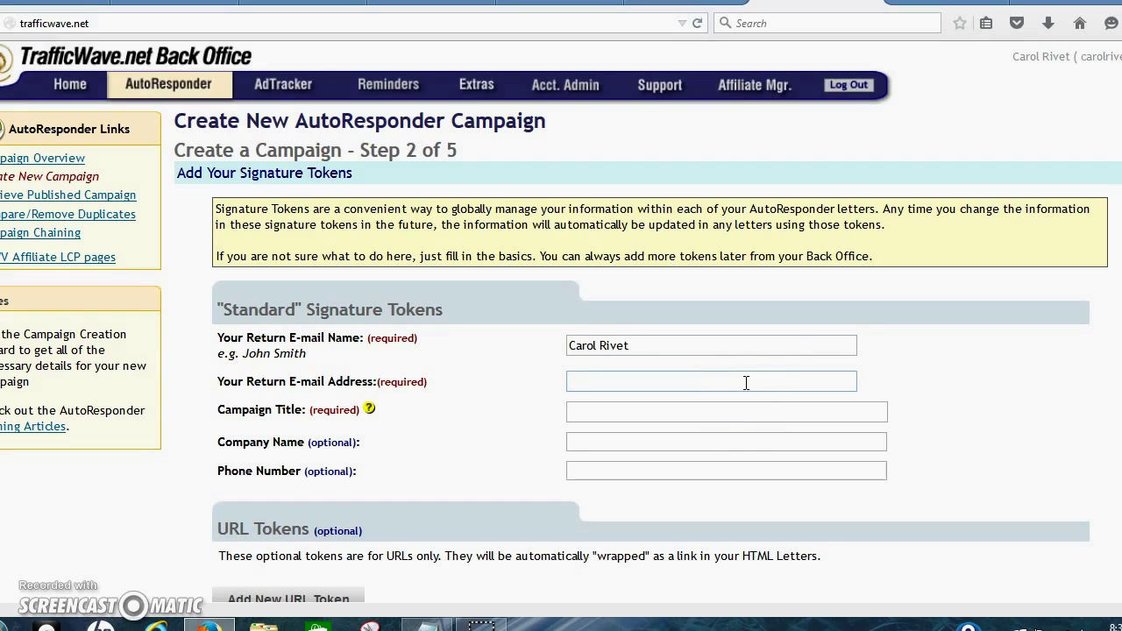
pyautogui.click(746, 383)
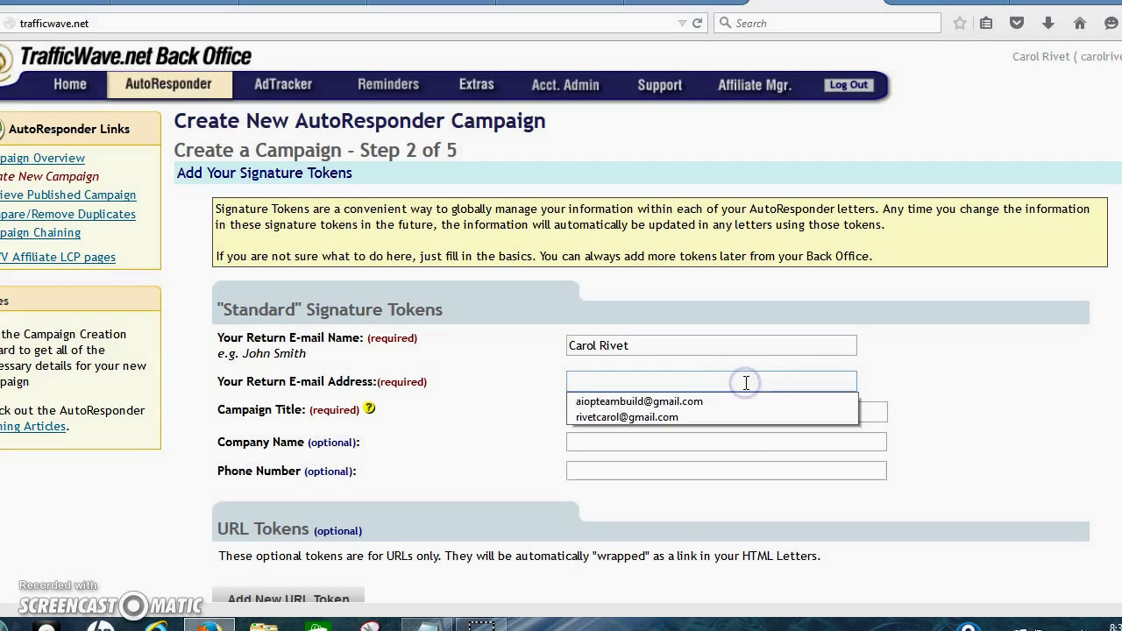
pyautogui.click(735, 417)
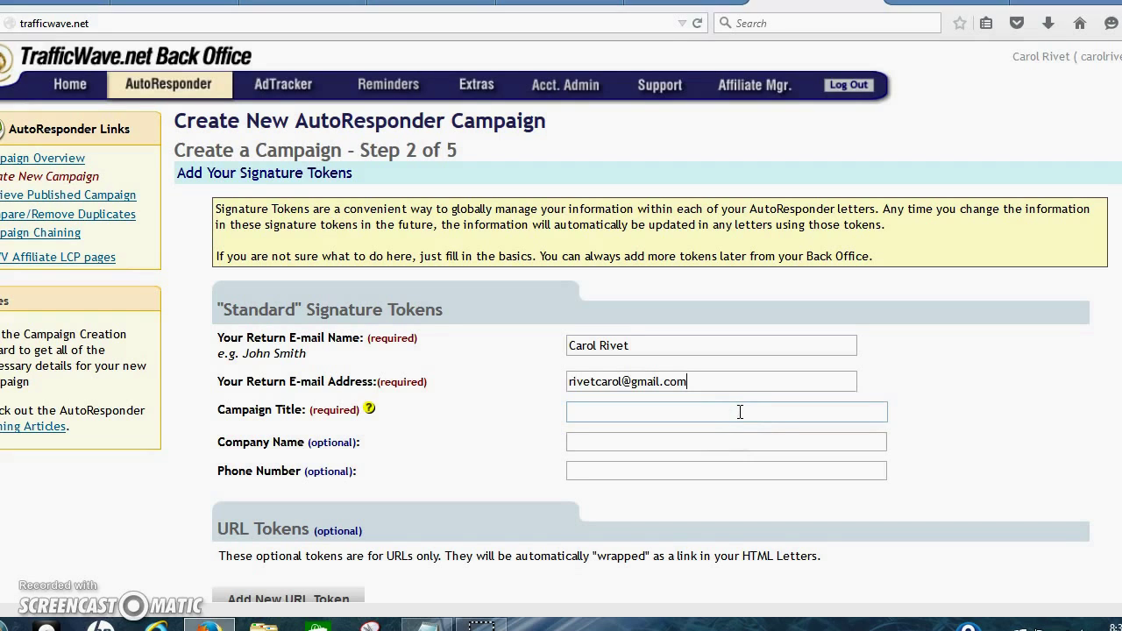
# - Set the campaign title to 4corners
pyautogui.click(740, 412)
pyautogui.write('4corn')
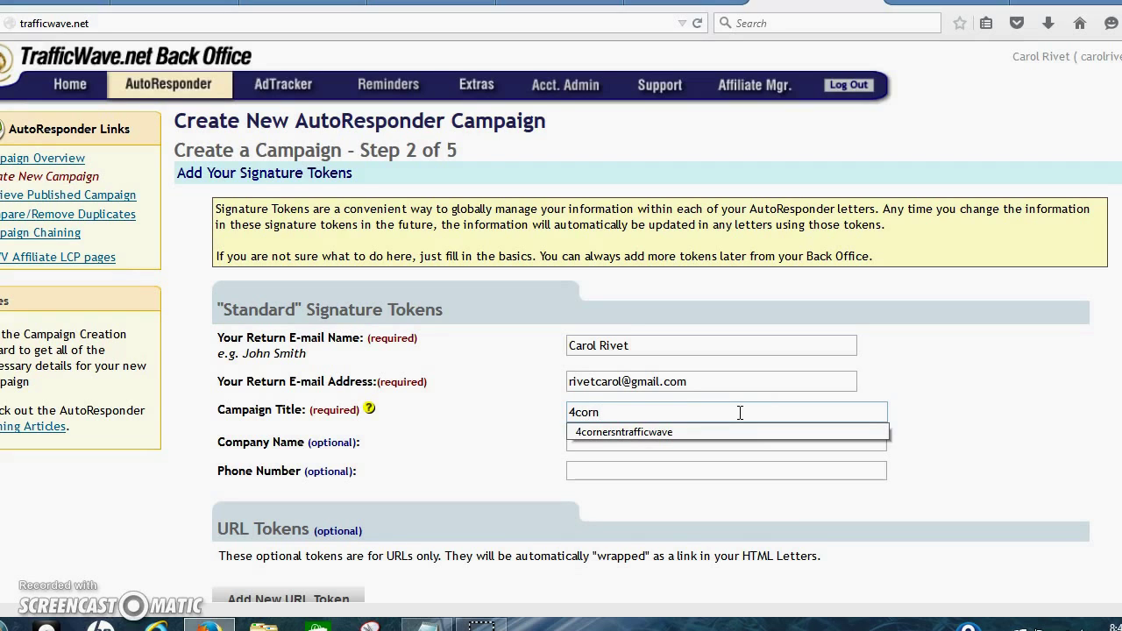
pyautogui.write('ers')
pyautogui.click(919, 394)
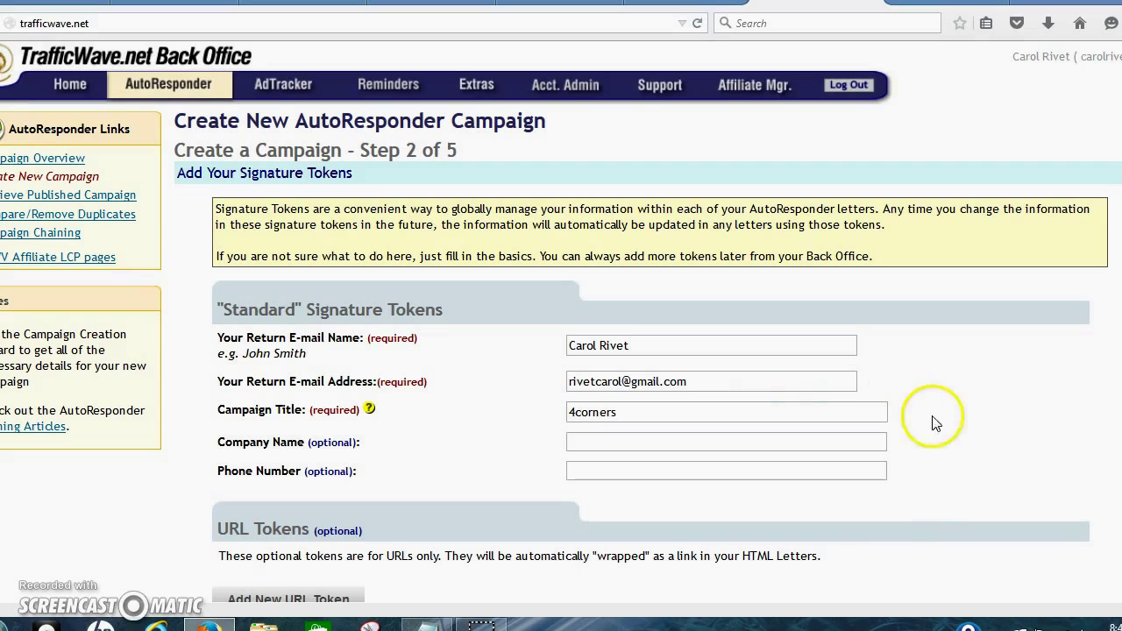
pyautogui.scroll(-3, 561, 321)
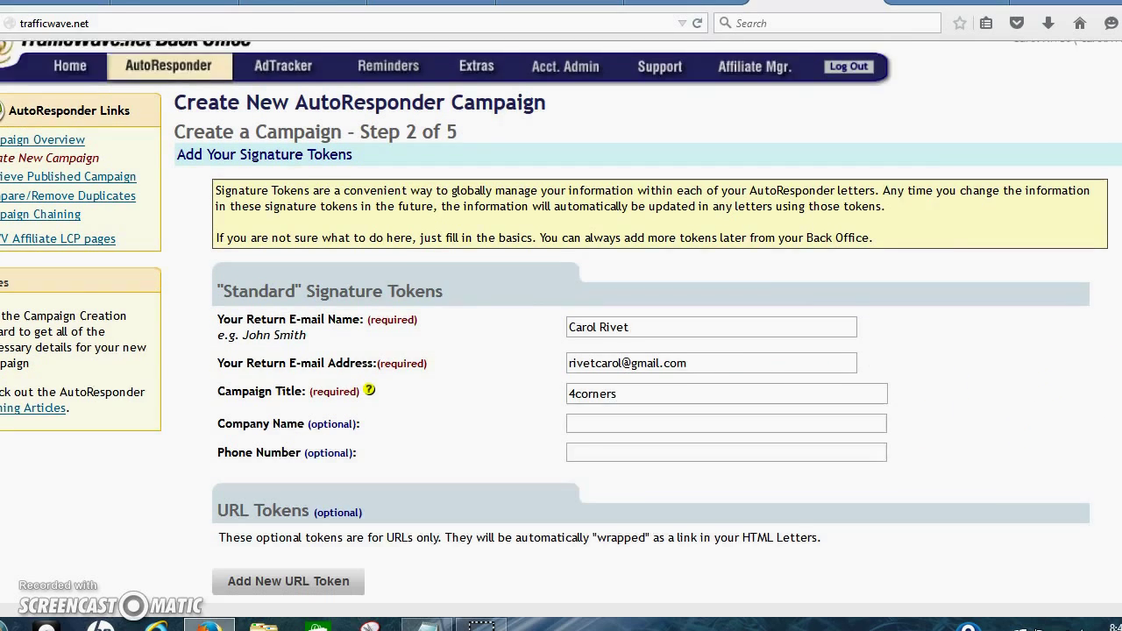
pyautogui.scroll(-1, 561, 321)
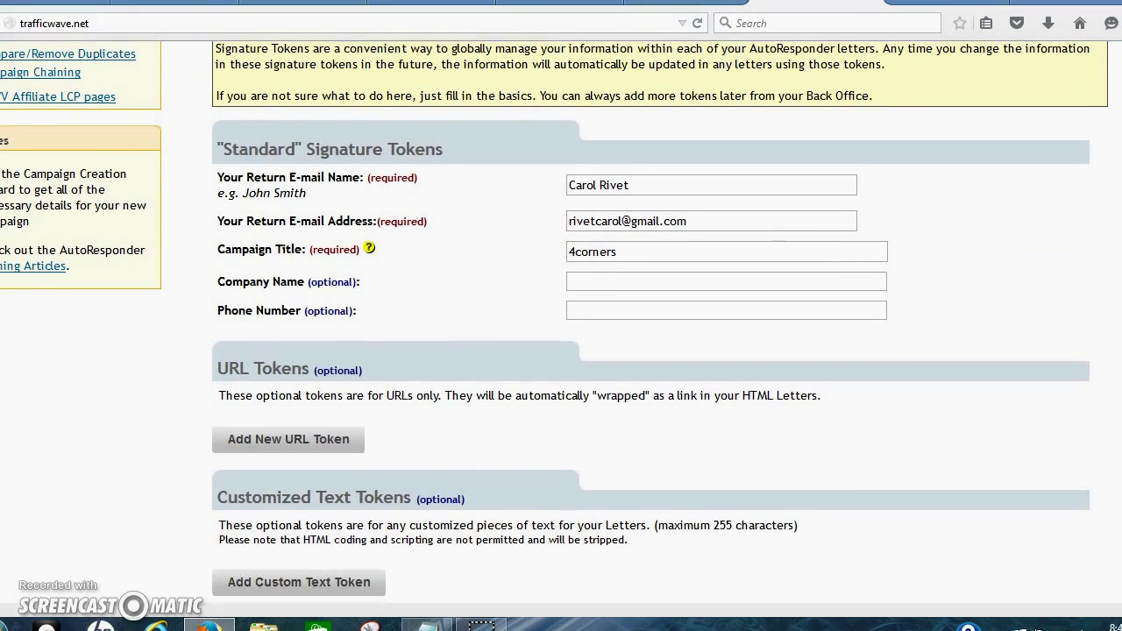
# - Add an empty URL 1 token and advance to step 3, Can-Spam Compliance
pyautogui.click(294, 439)
pyautogui.click(490, 426)
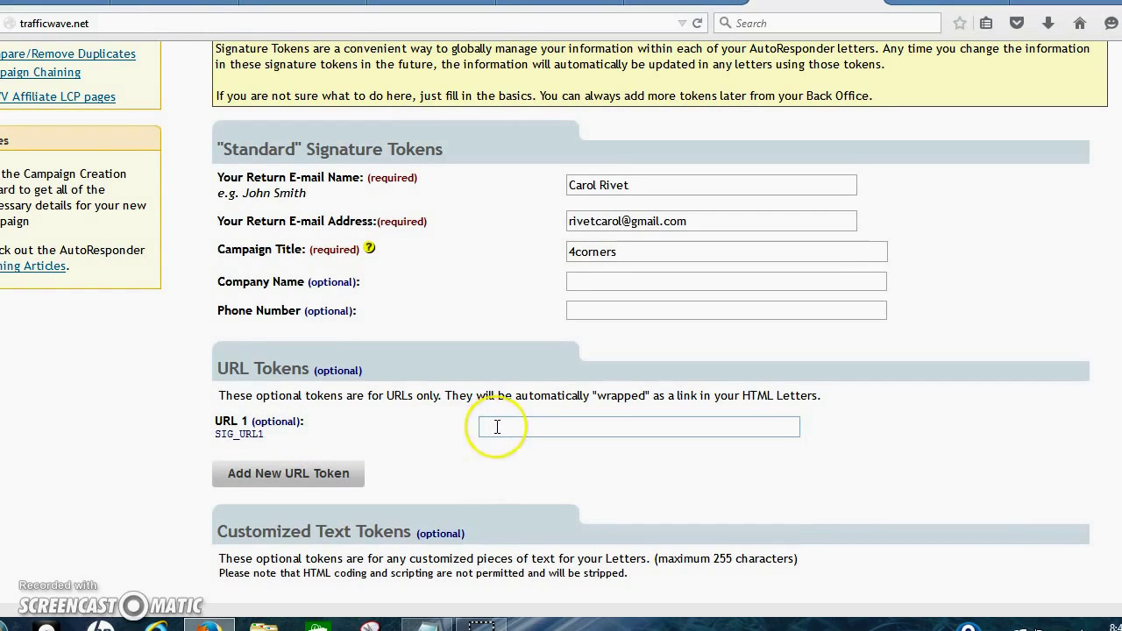
pyautogui.click(497, 427)
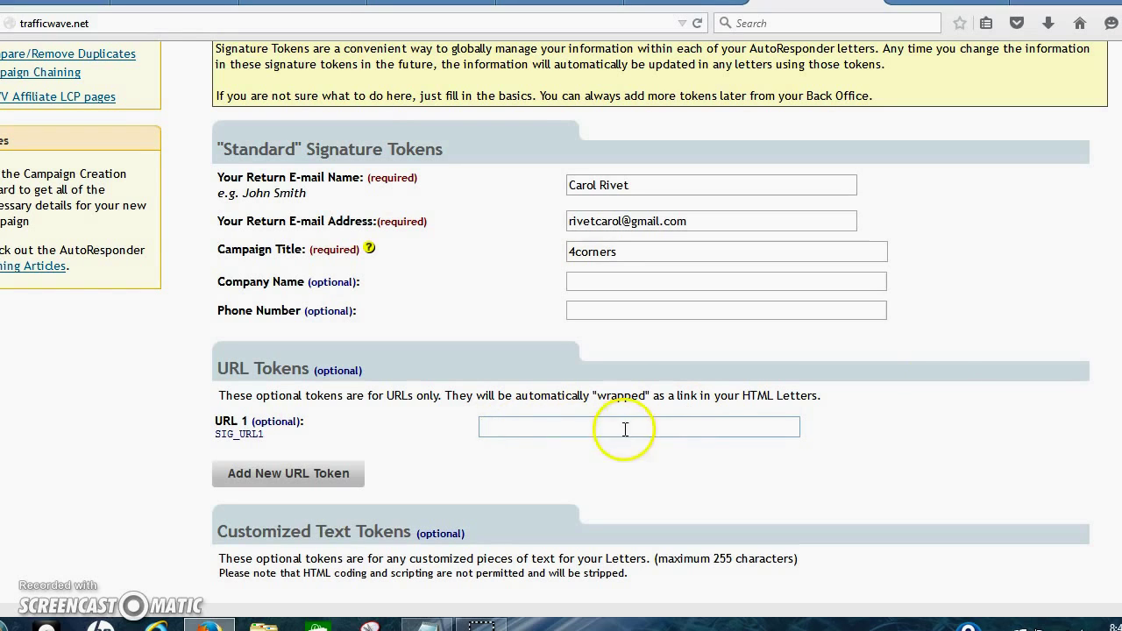
pyautogui.scroll(-3, 554, 320)
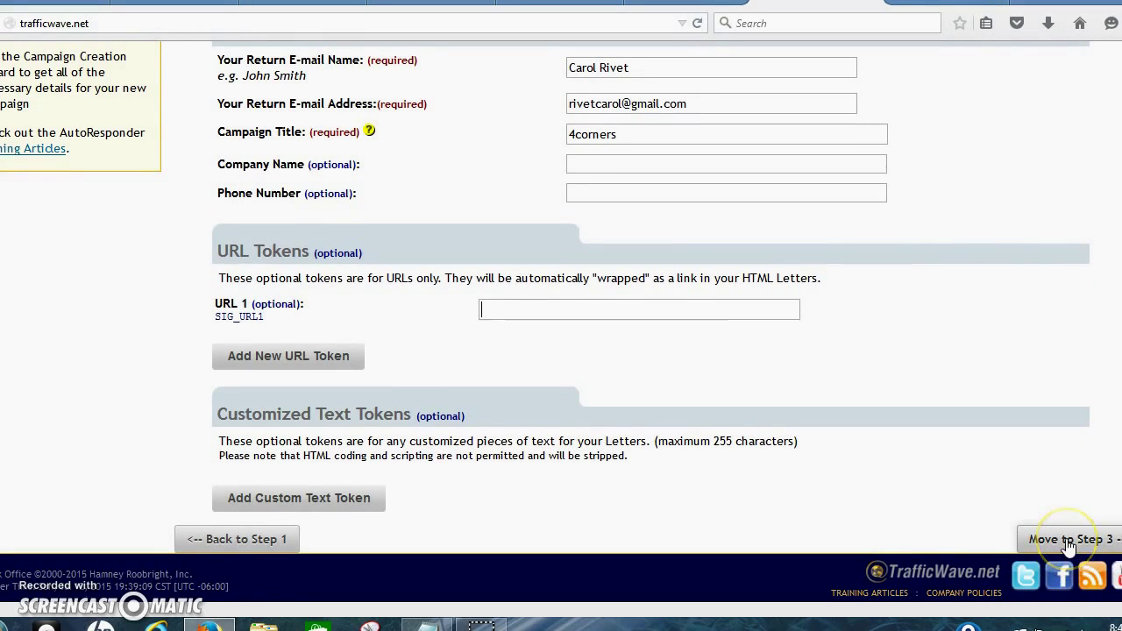
pyautogui.click(1067, 544)
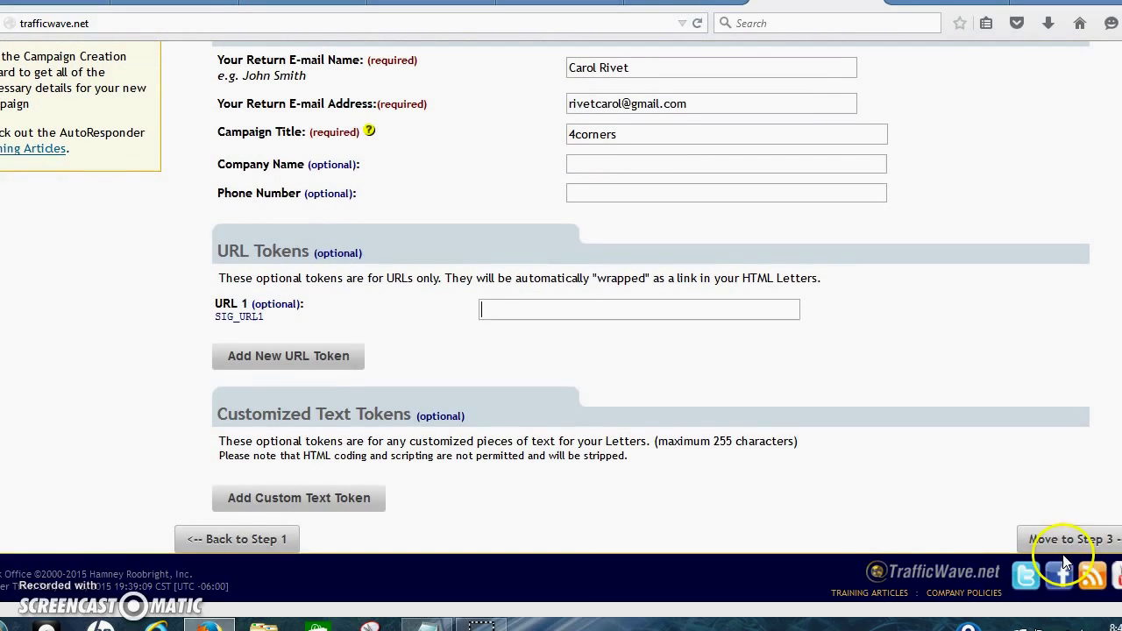
pyautogui.click(1065, 563)
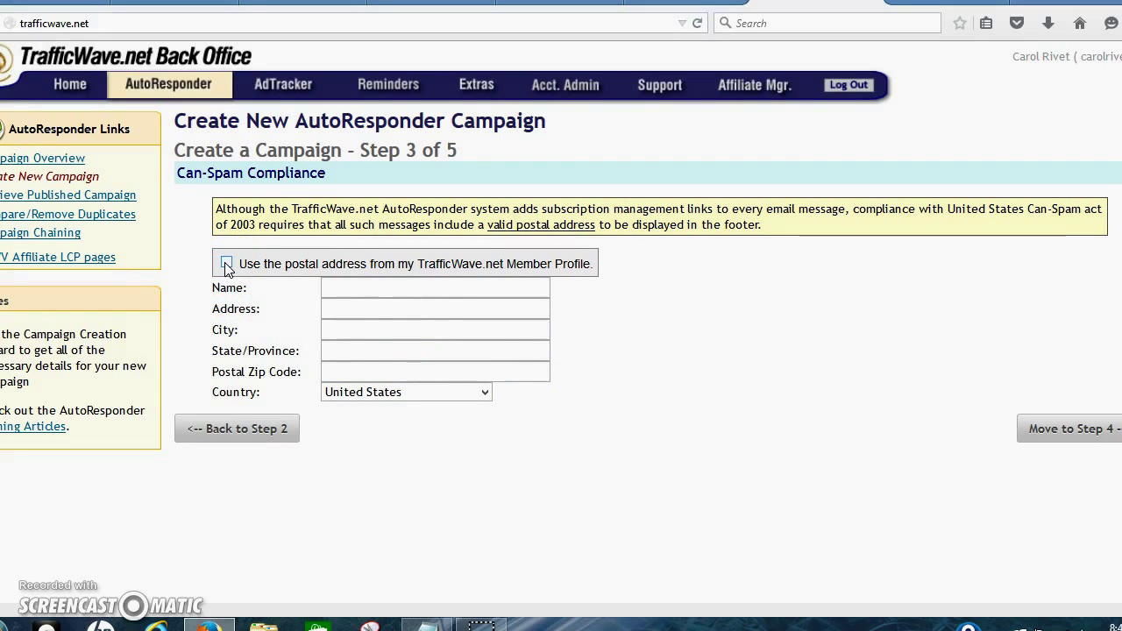
# - Use the profile postal address and collect first and last names separately, then reach step 5
pyautogui.click(226, 263)
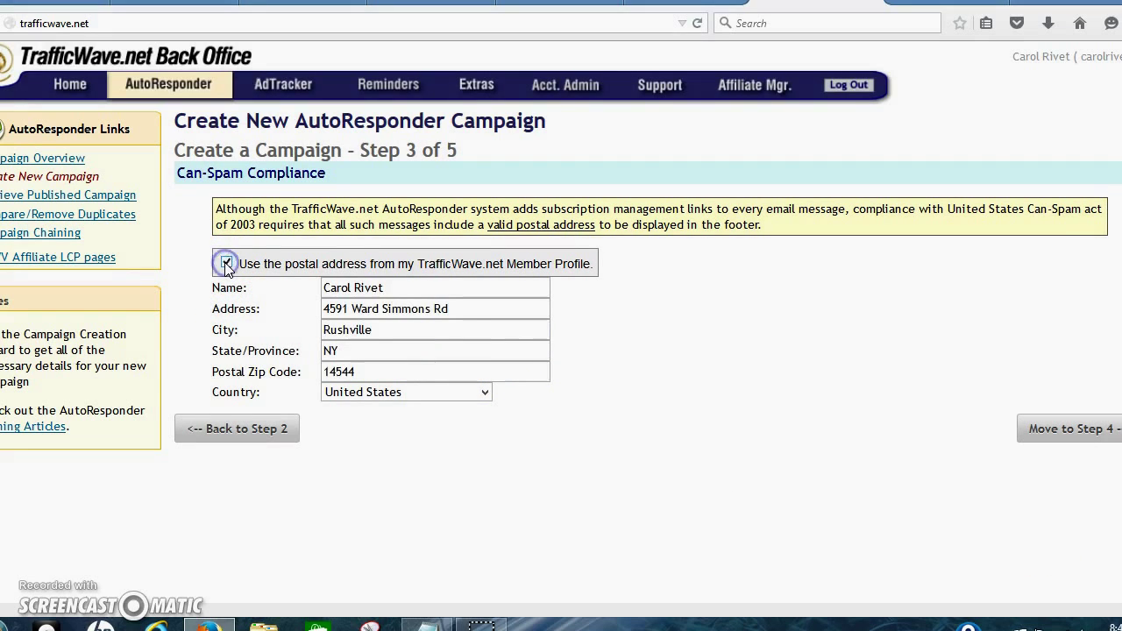
pyautogui.click(1071, 434)
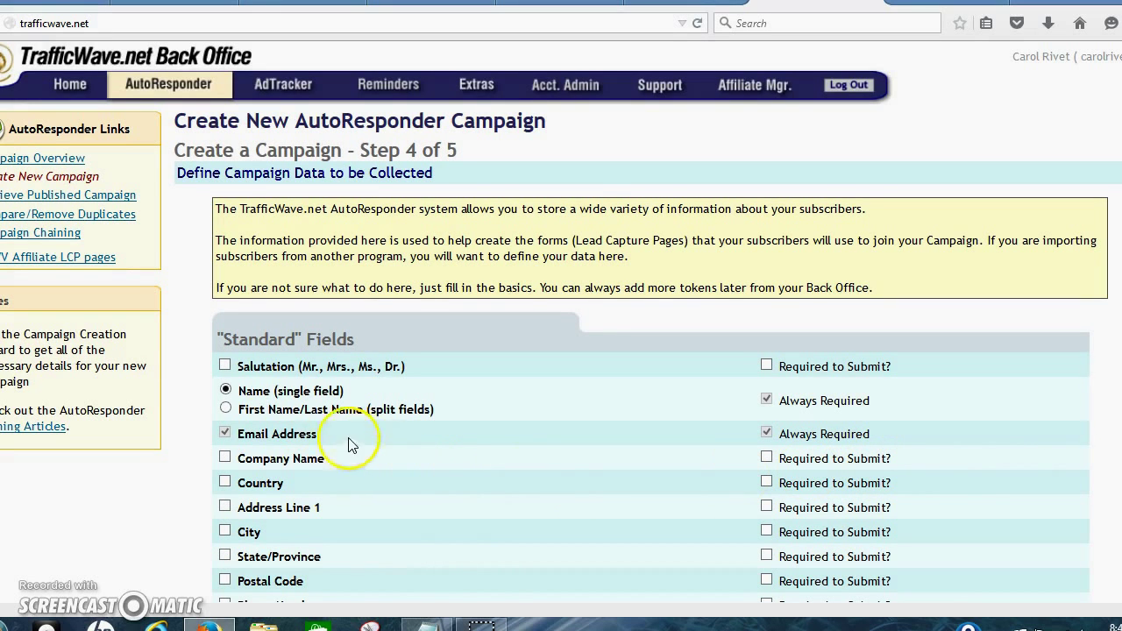
pyautogui.click(226, 410)
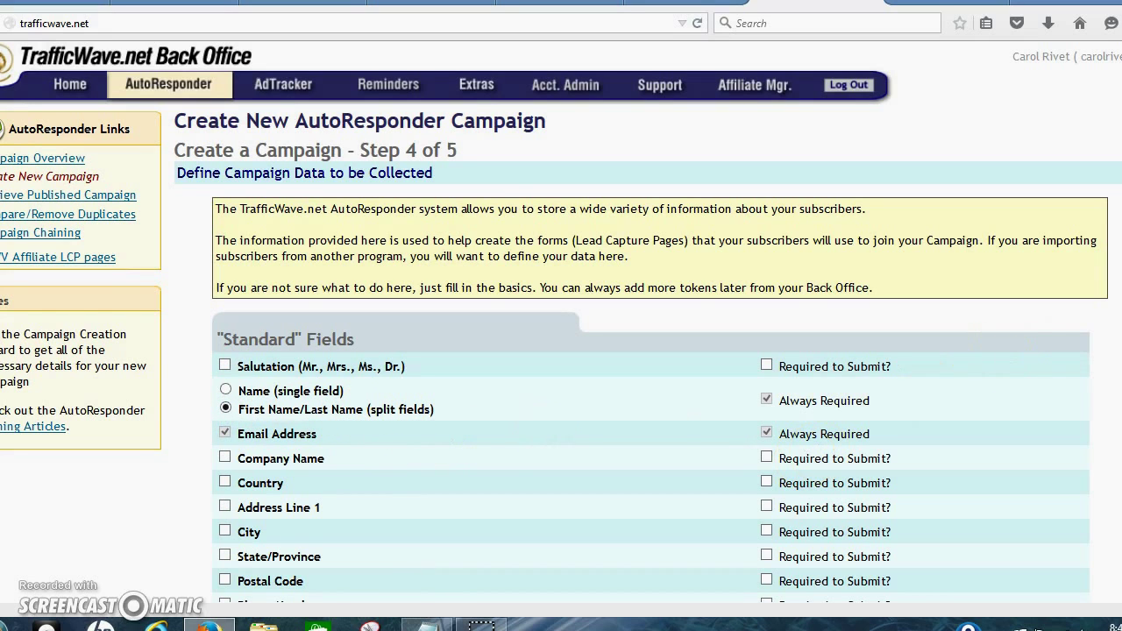
pyautogui.scroll(-3, 561, 350)
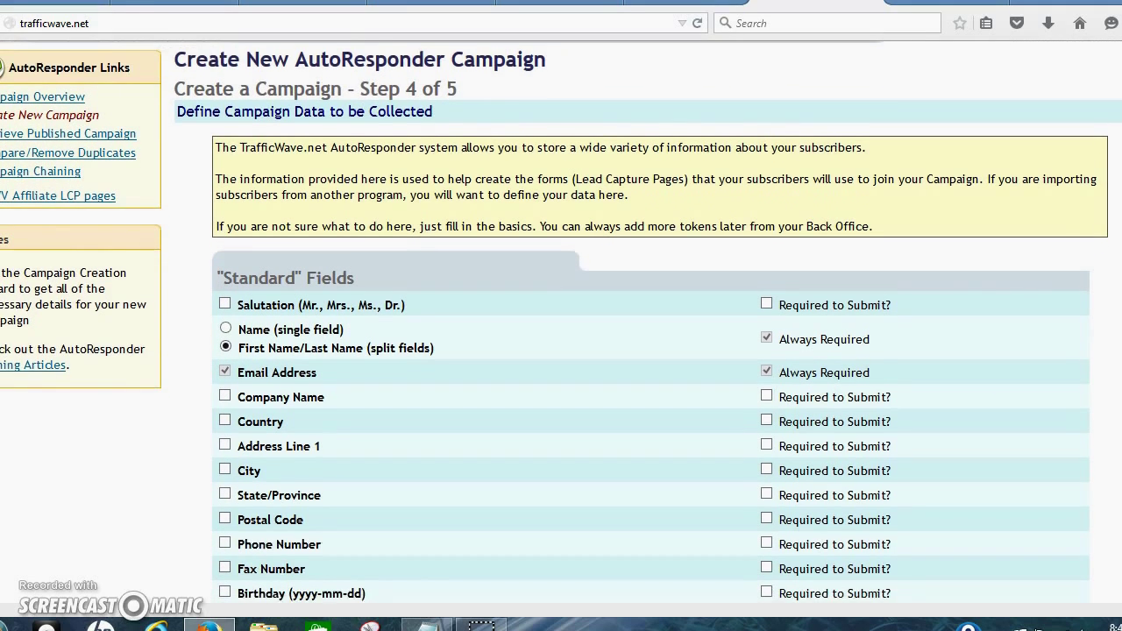
pyautogui.scroll(-4, 561, 351)
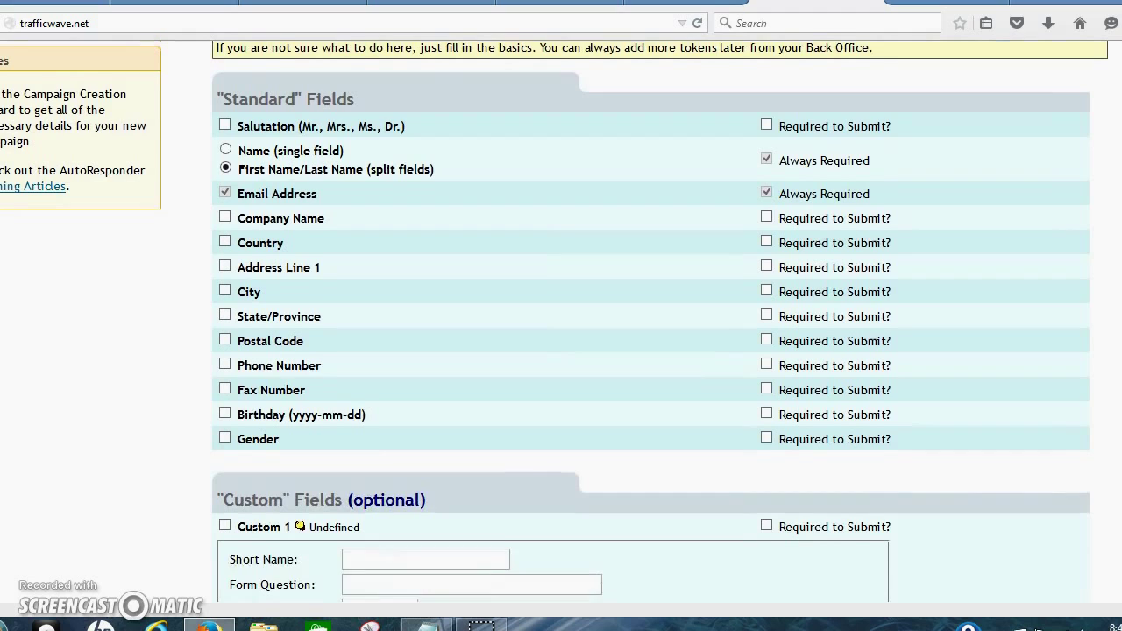
pyautogui.scroll(-2, 561, 351)
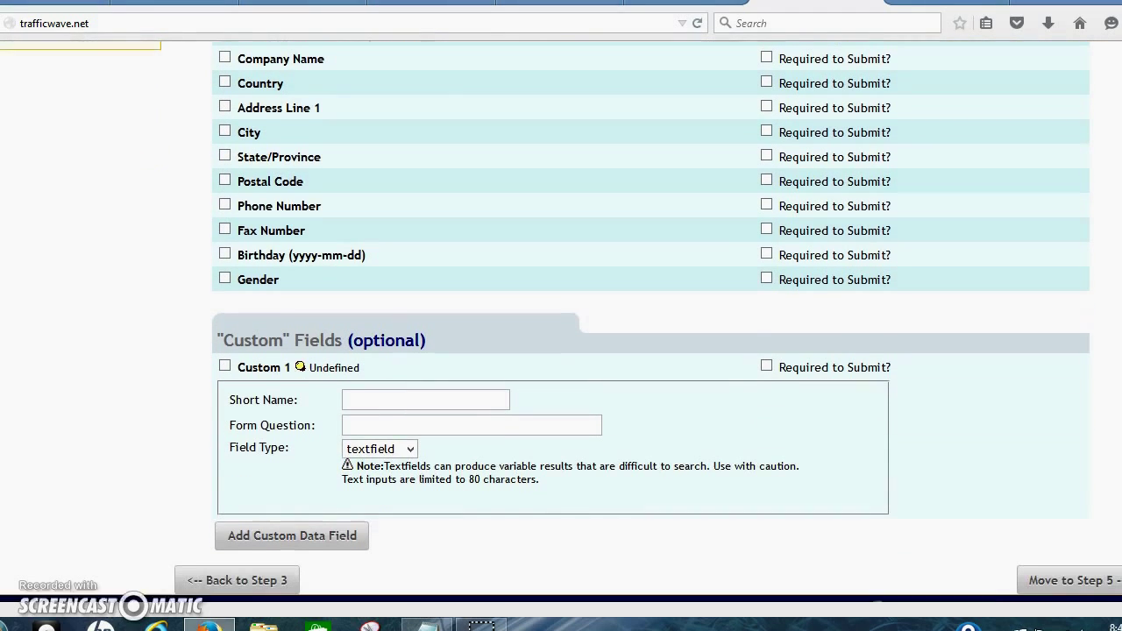
pyautogui.scroll(-1, 561, 351)
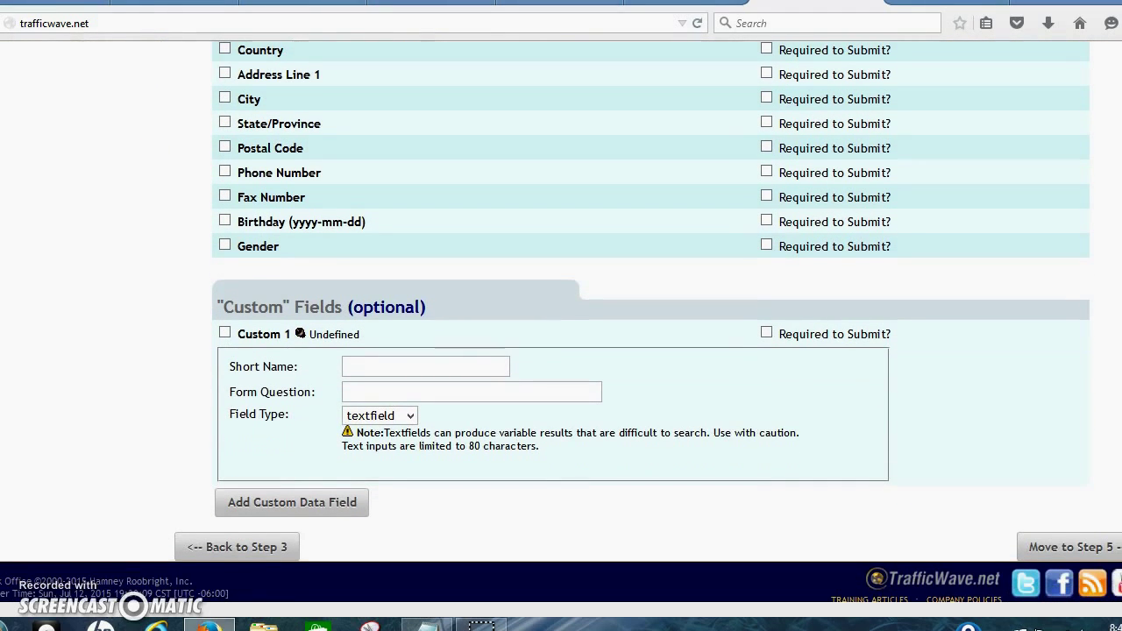
pyautogui.click(1071, 550)
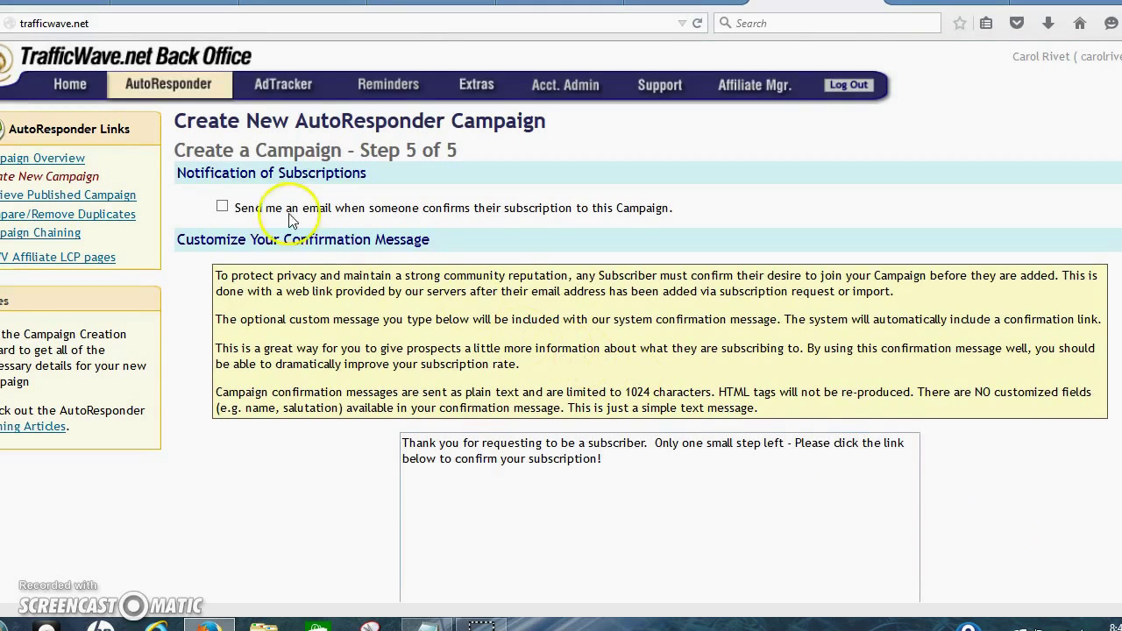
# - Enable e-mail notice on confirmed subscriptions, agree to the no-outside-links requirements, and finish the campaign
pyautogui.click(223, 208)
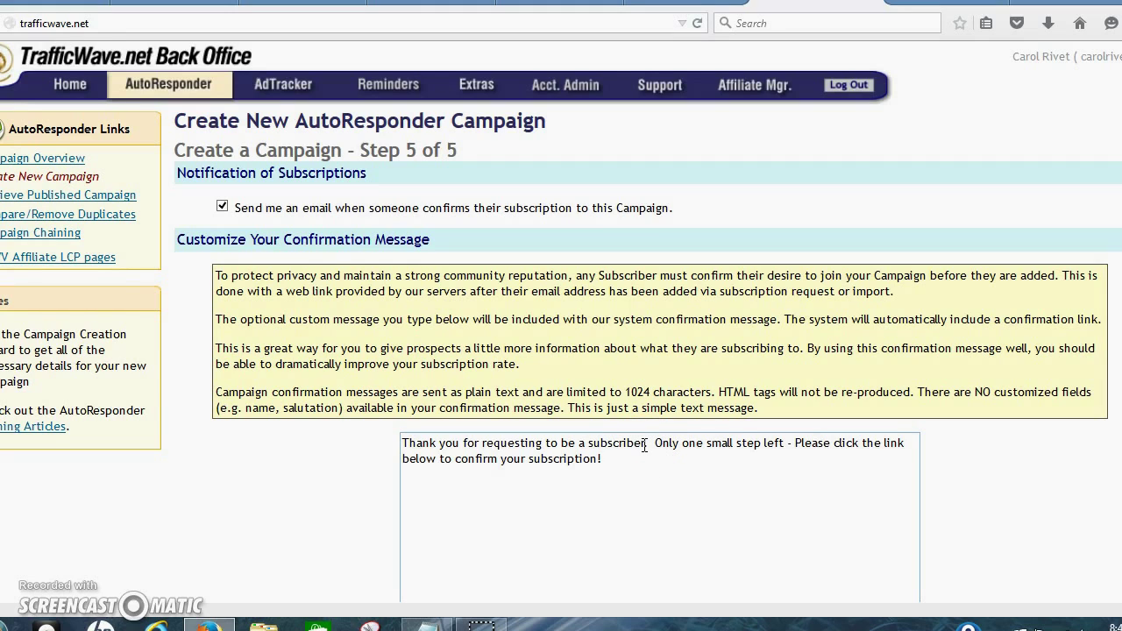
pyautogui.click(645, 446)
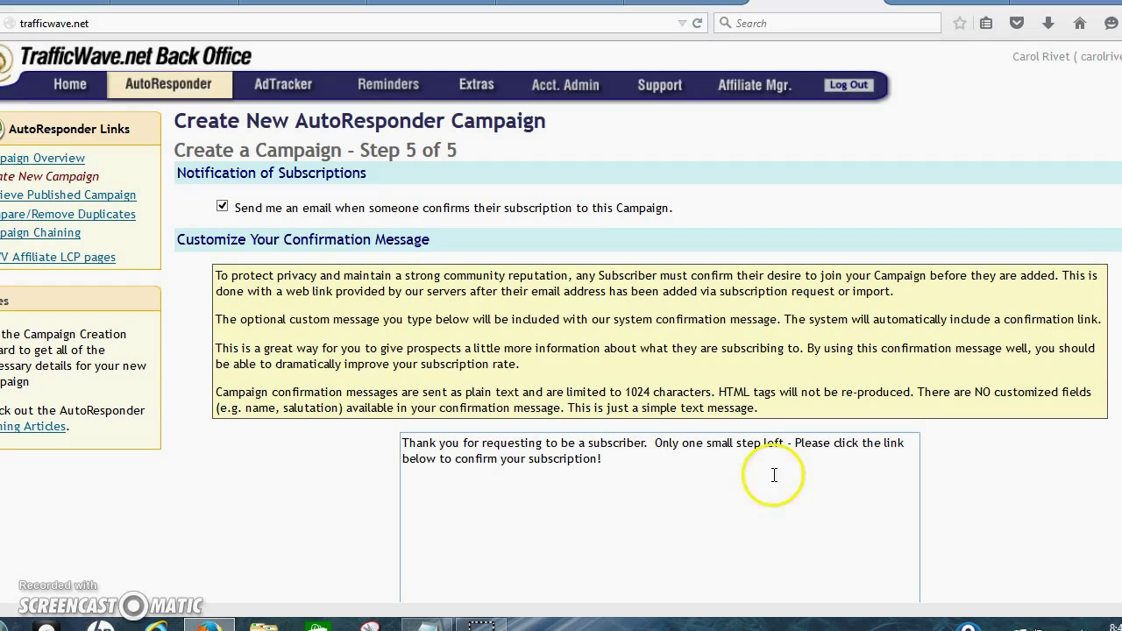
pyautogui.scroll(-3, 561, 351)
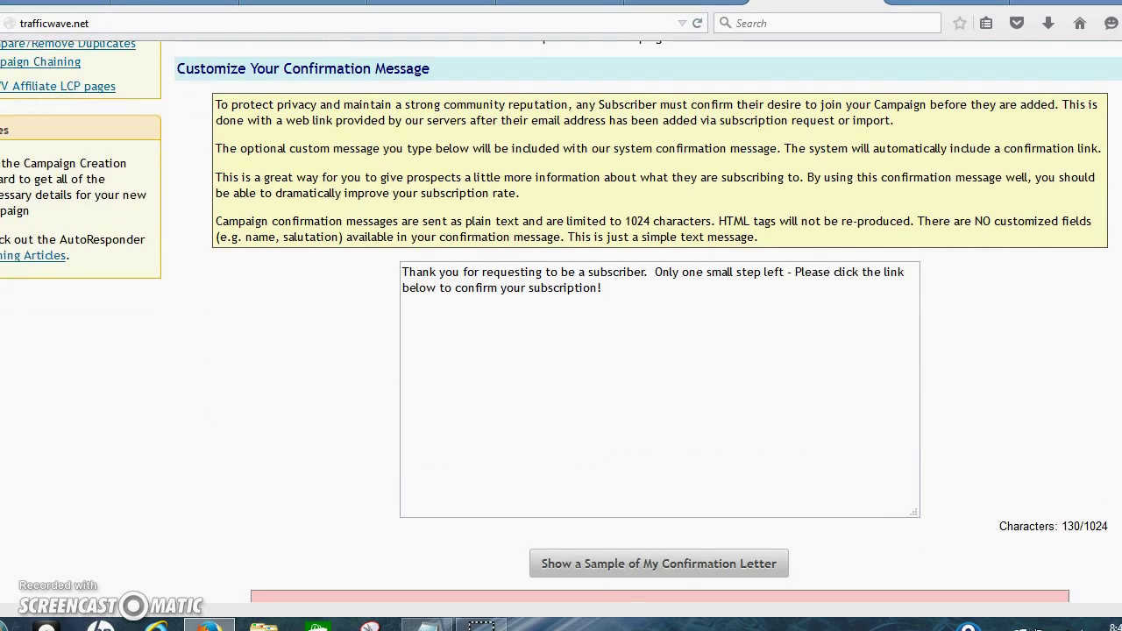
pyautogui.scroll(-1, 561, 351)
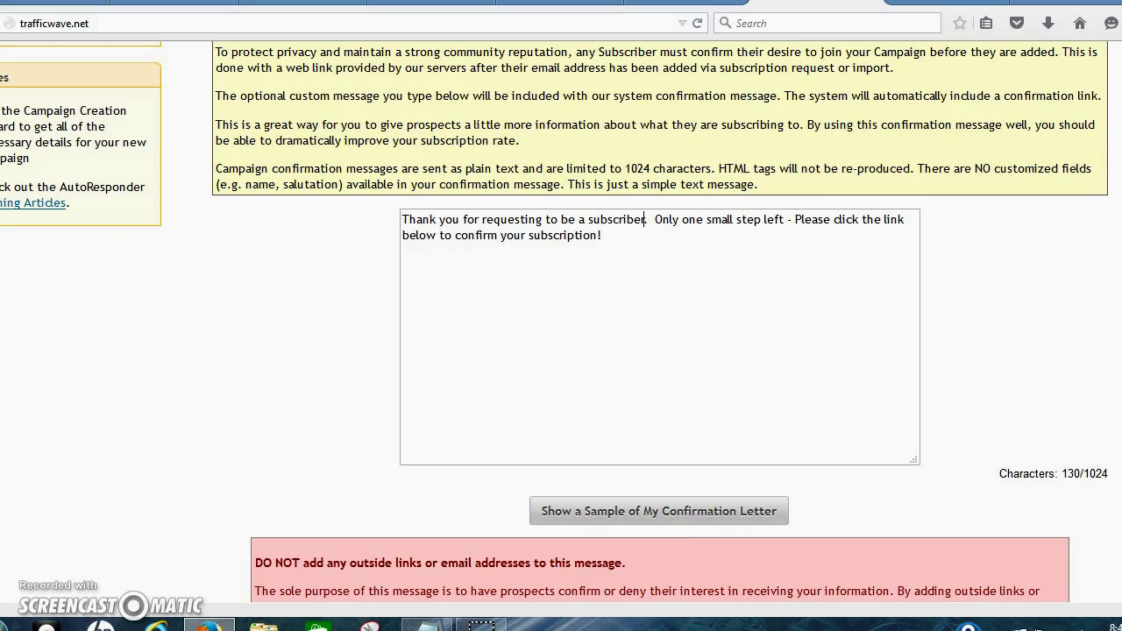
pyautogui.scroll(-3, 646, 263)
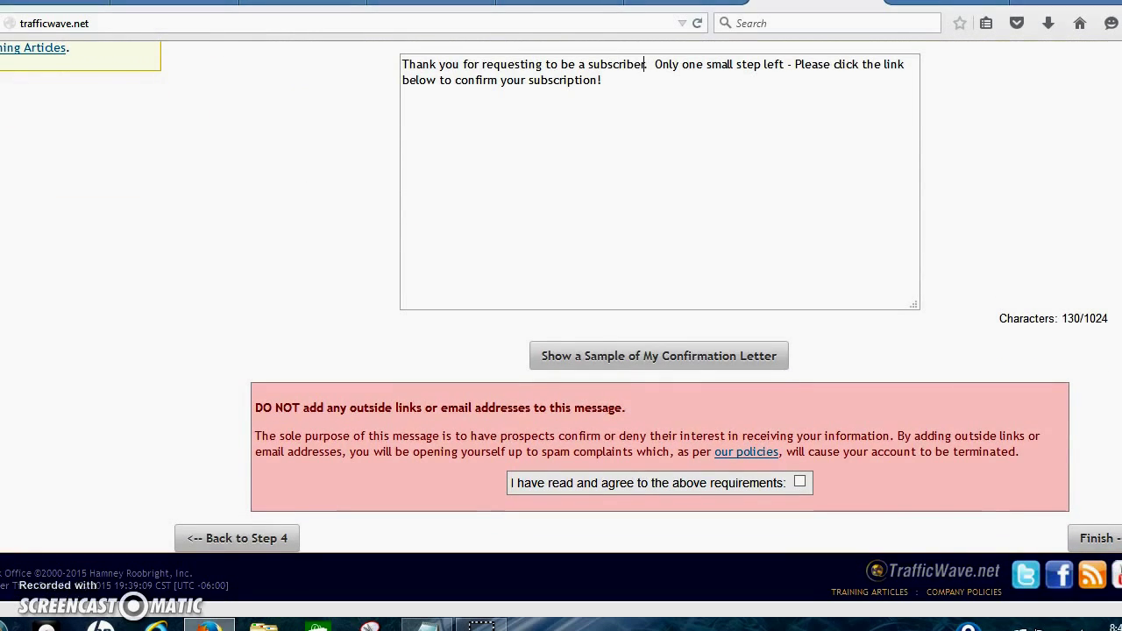
pyautogui.click(800, 483)
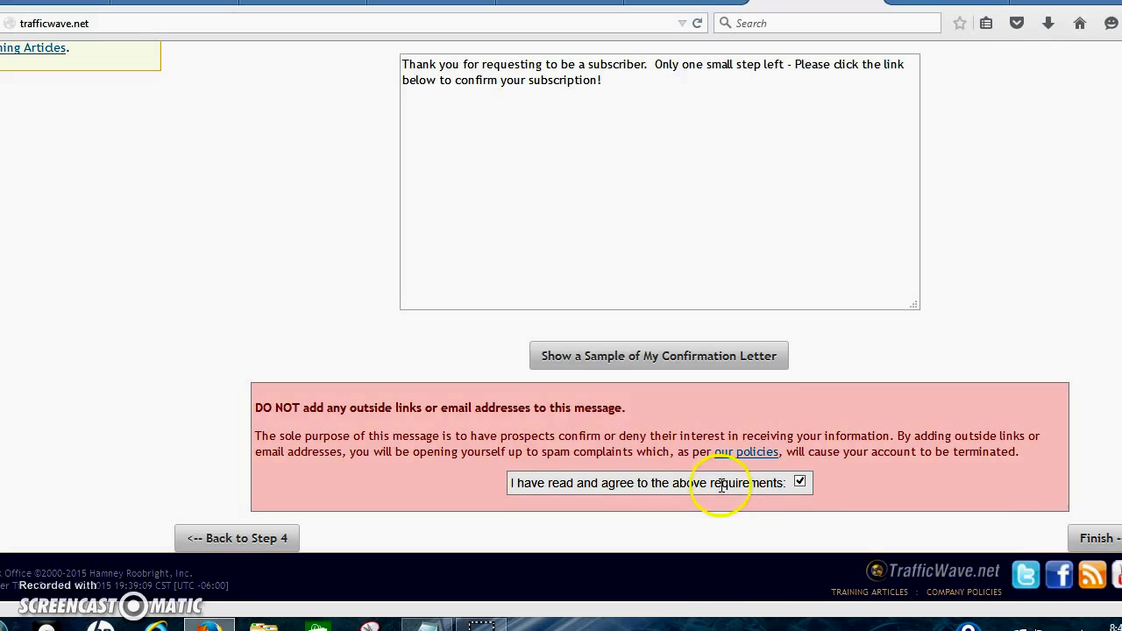
pyautogui.click(1097, 539)
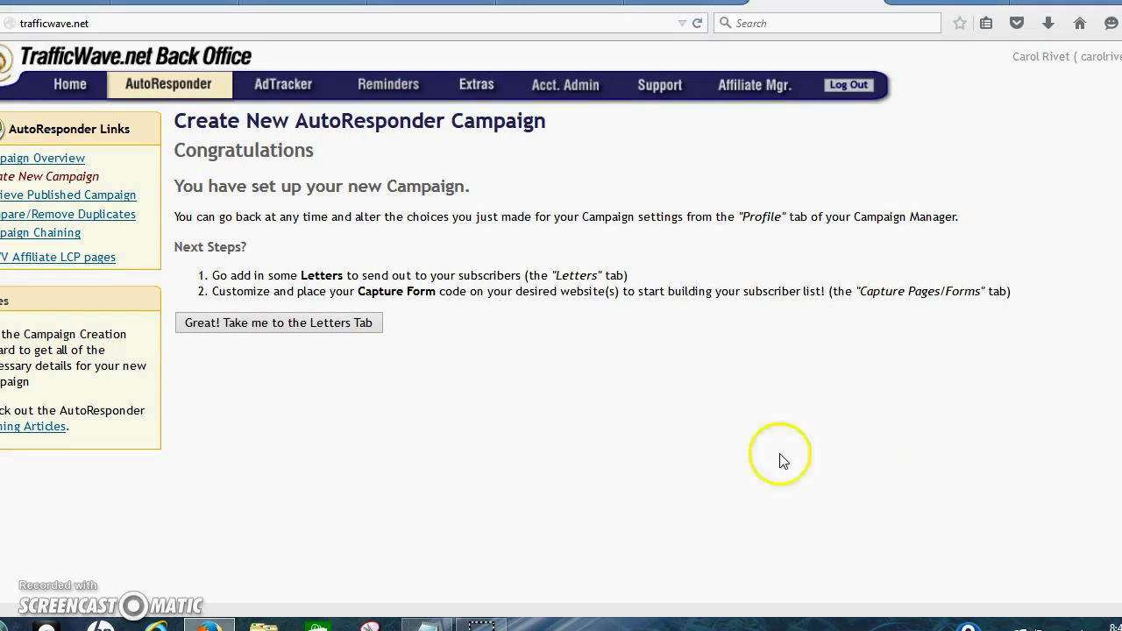
# - Go to the campaign's letters and choose to retrieve OTHER members' pre-written autoresponder letters
pyautogui.click(300, 324)
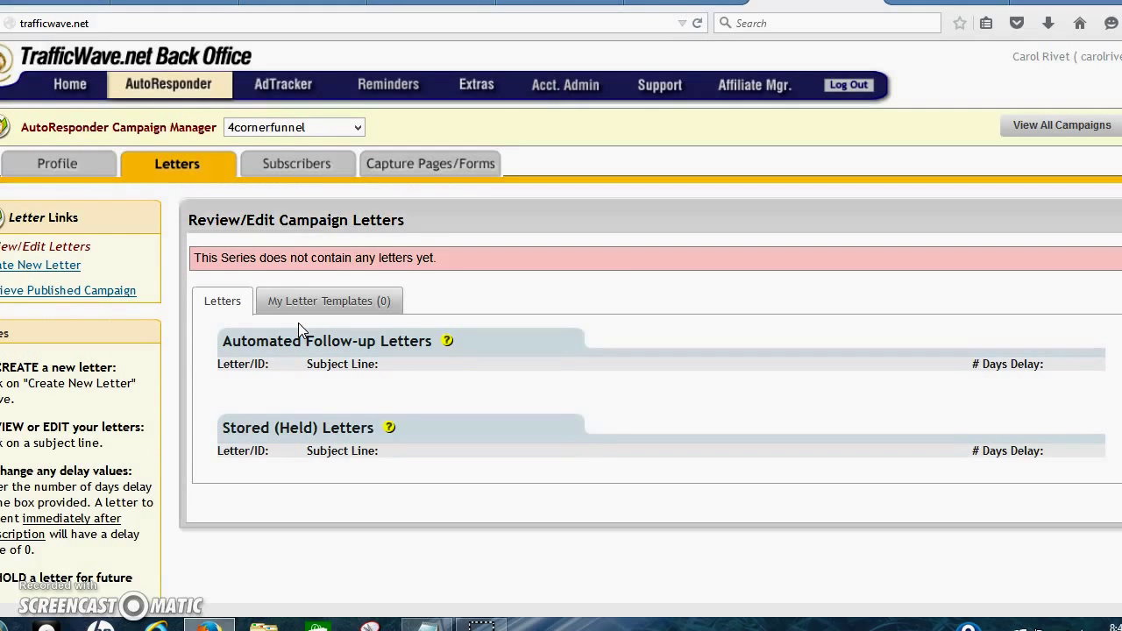
pyautogui.click(113, 299)
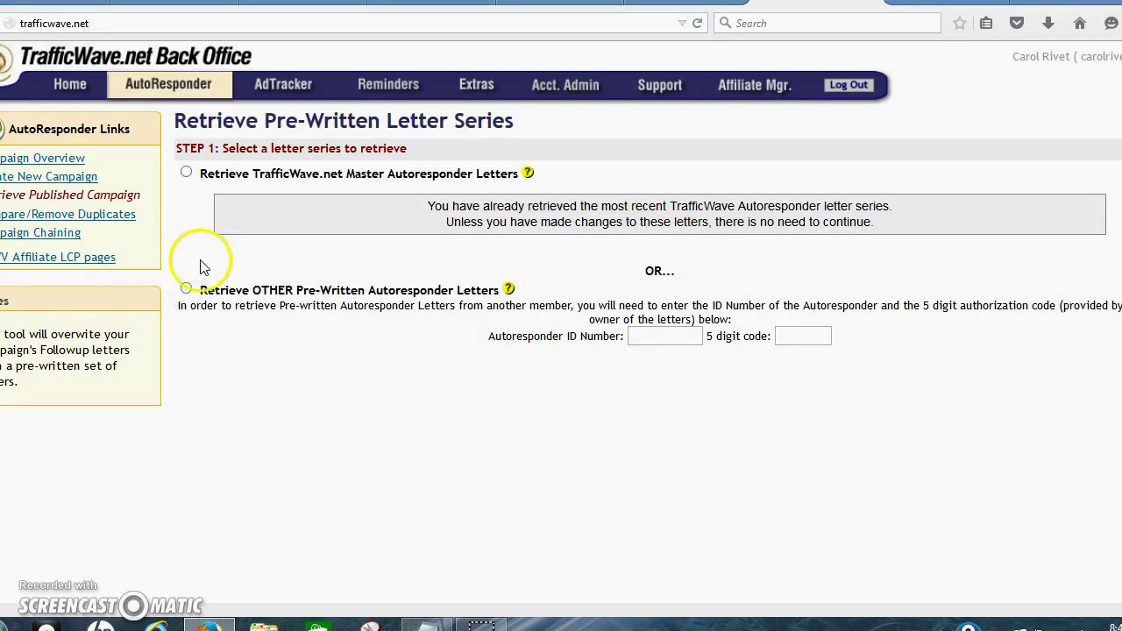
pyautogui.click(186, 291)
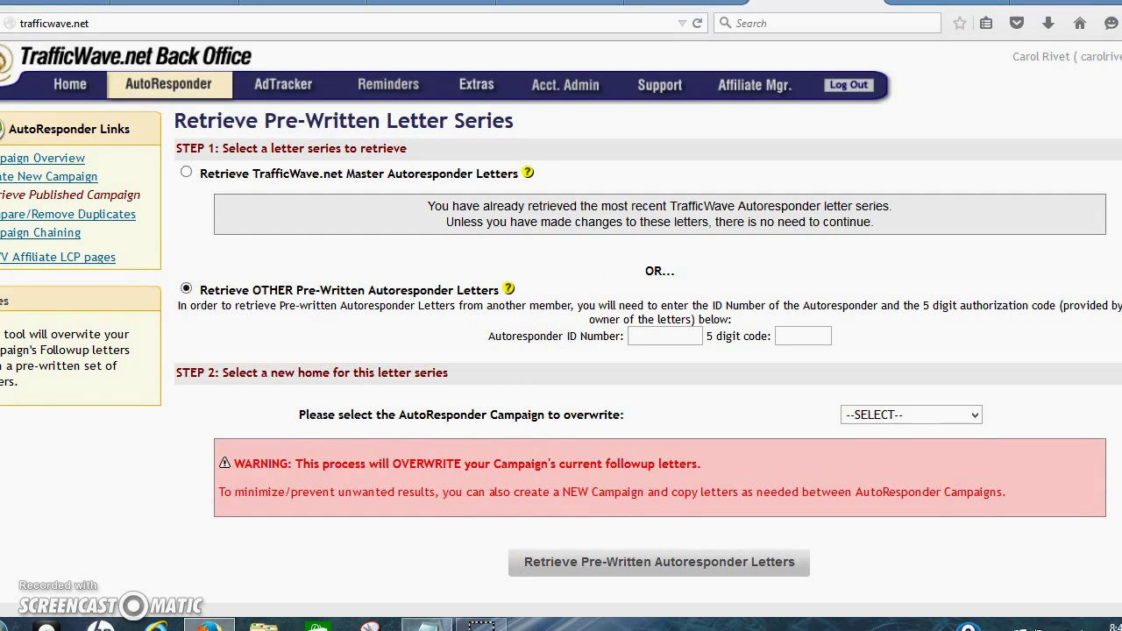
# - Copy the series ID number from the notes into the autoresponder ID field
pyautogui.click(427, 625)
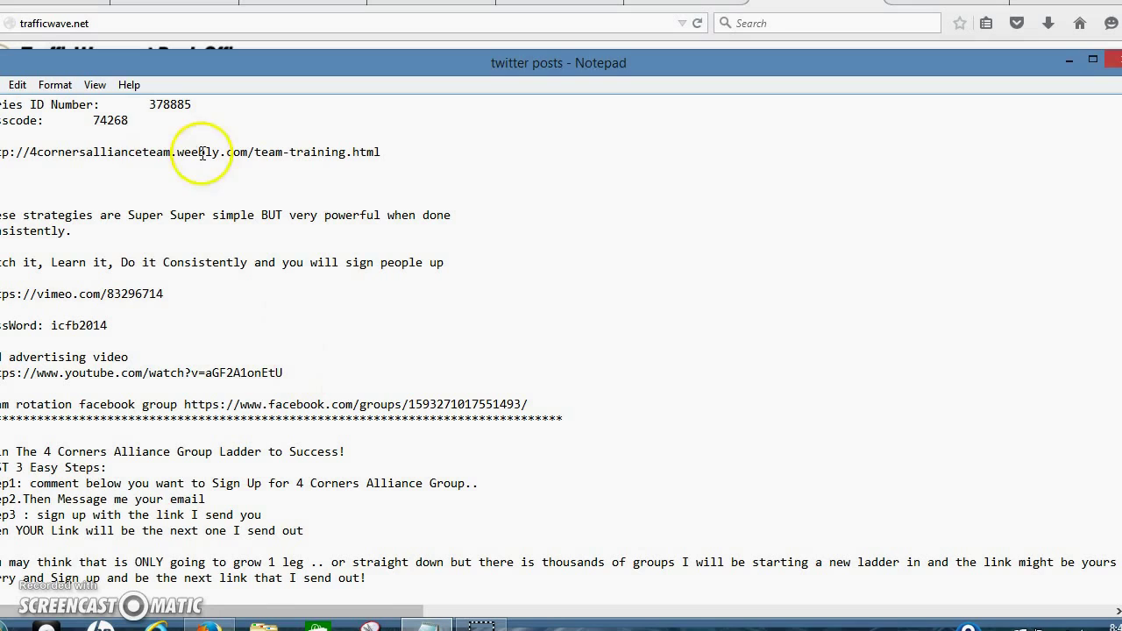
pyautogui.moveTo(193, 107); pyautogui.dragTo(151, 106)
pyautogui.rightClick(151, 106)
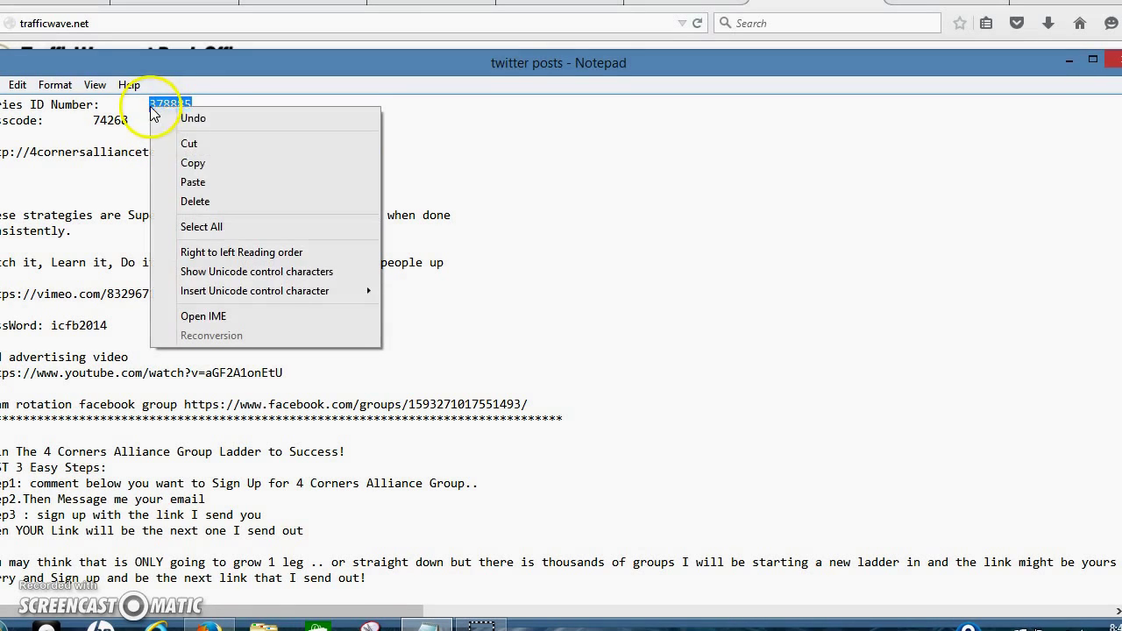
pyautogui.click(192, 160)
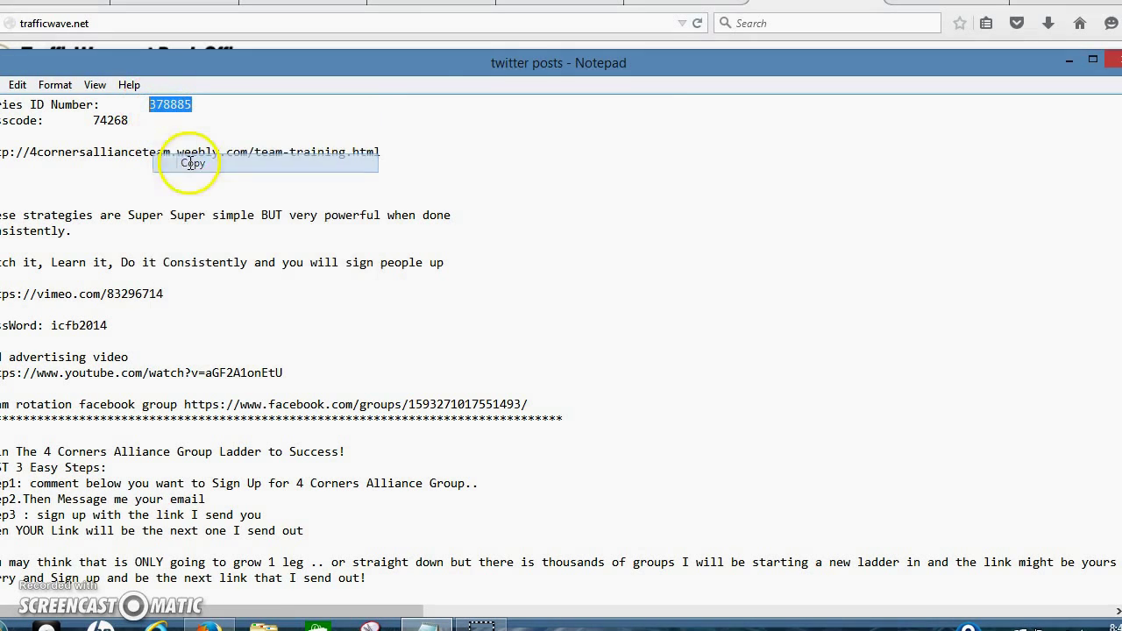
pyautogui.click(751, 11)
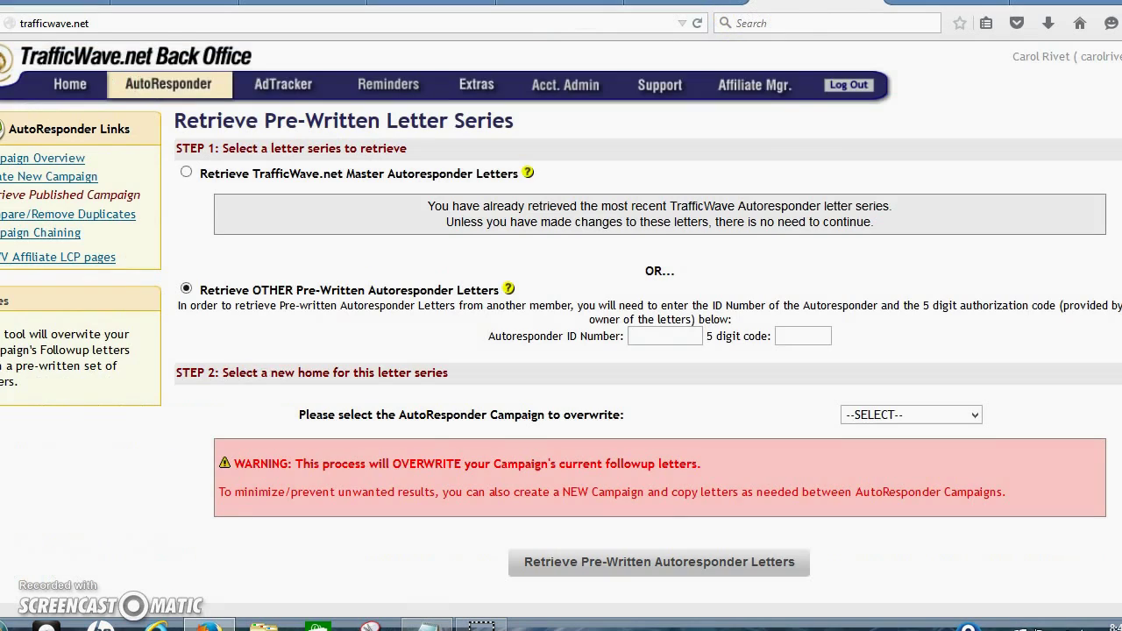
pyautogui.click(660, 330)
pyautogui.rightClick(659, 329)
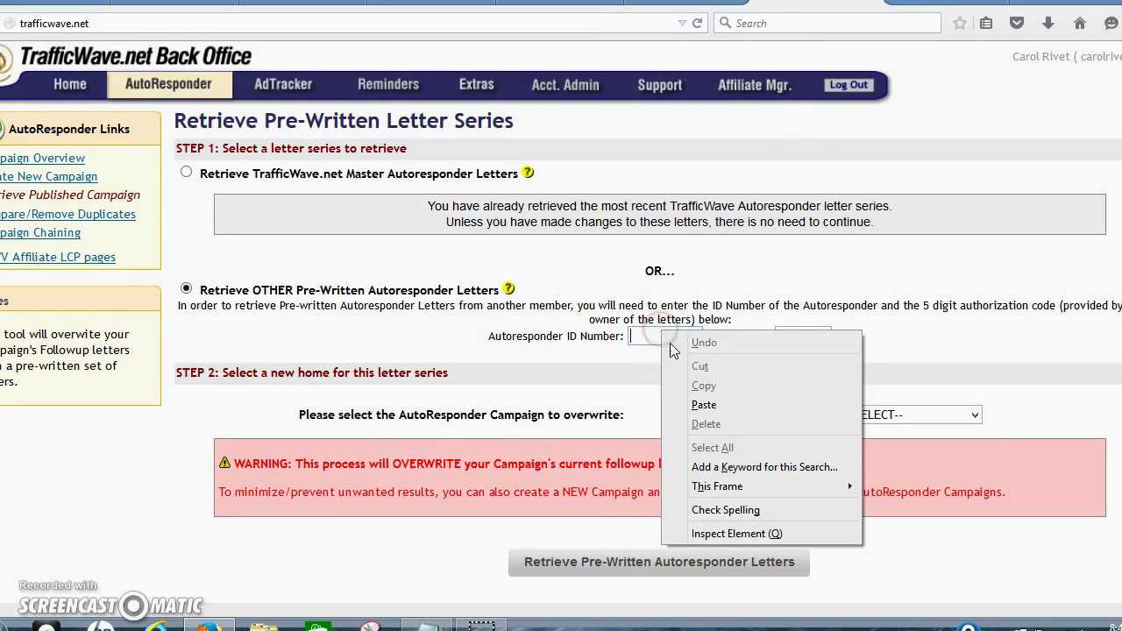
pyautogui.click(698, 405)
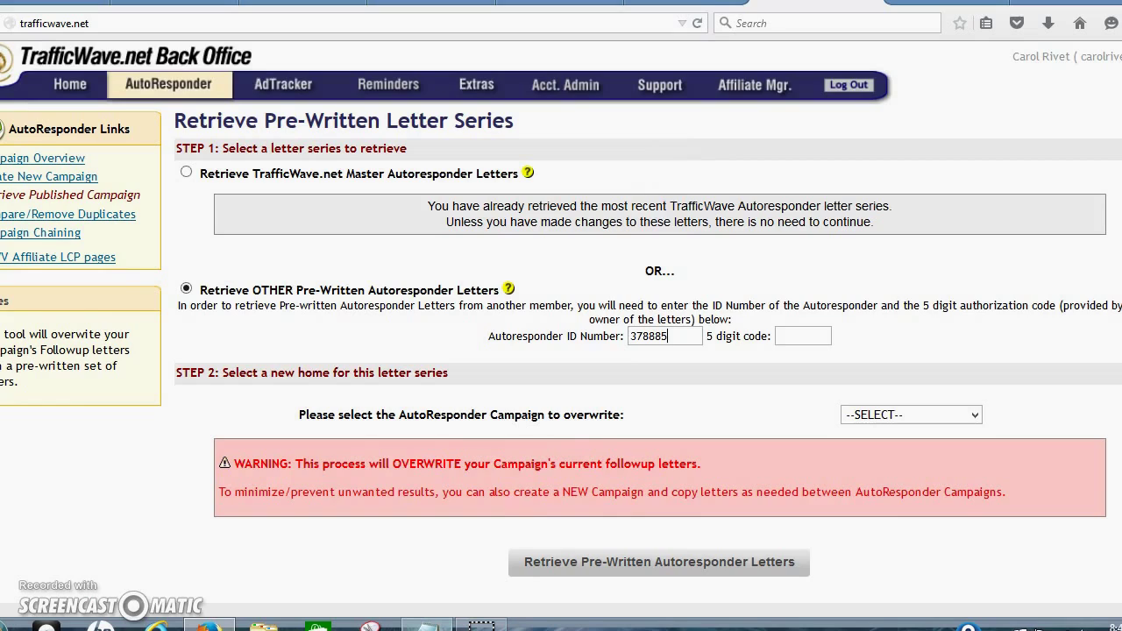
# - Paste the passcode from the notes into the 5 digit code field and select 4cornerfunnel to overwrite
pyautogui.click(338, 482)
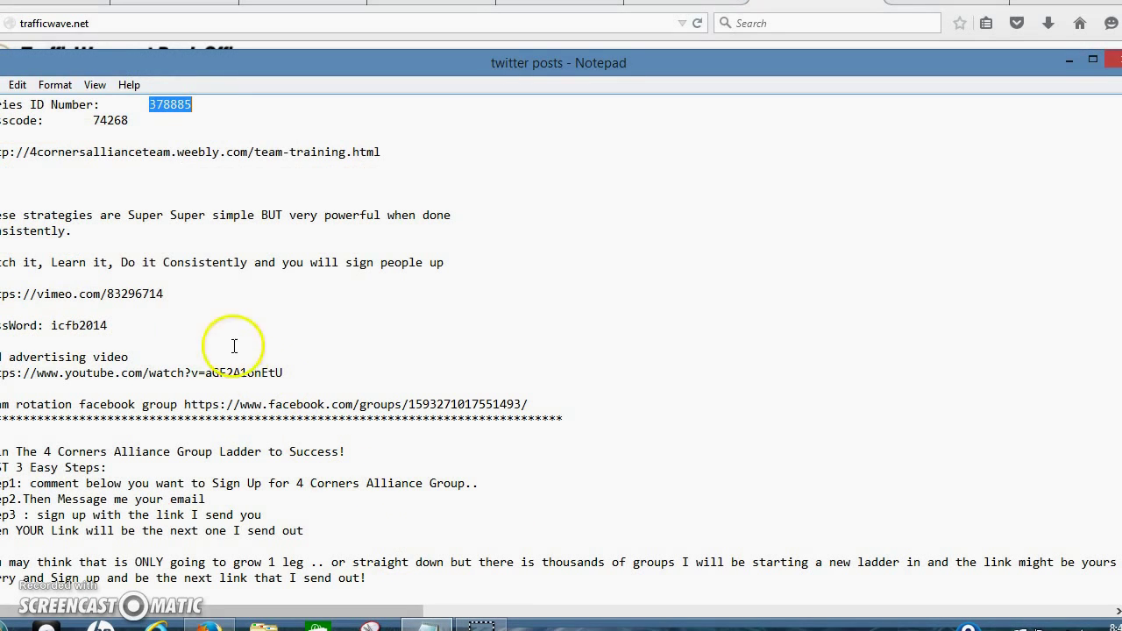
pyautogui.moveTo(129, 121); pyautogui.dragTo(95, 123)
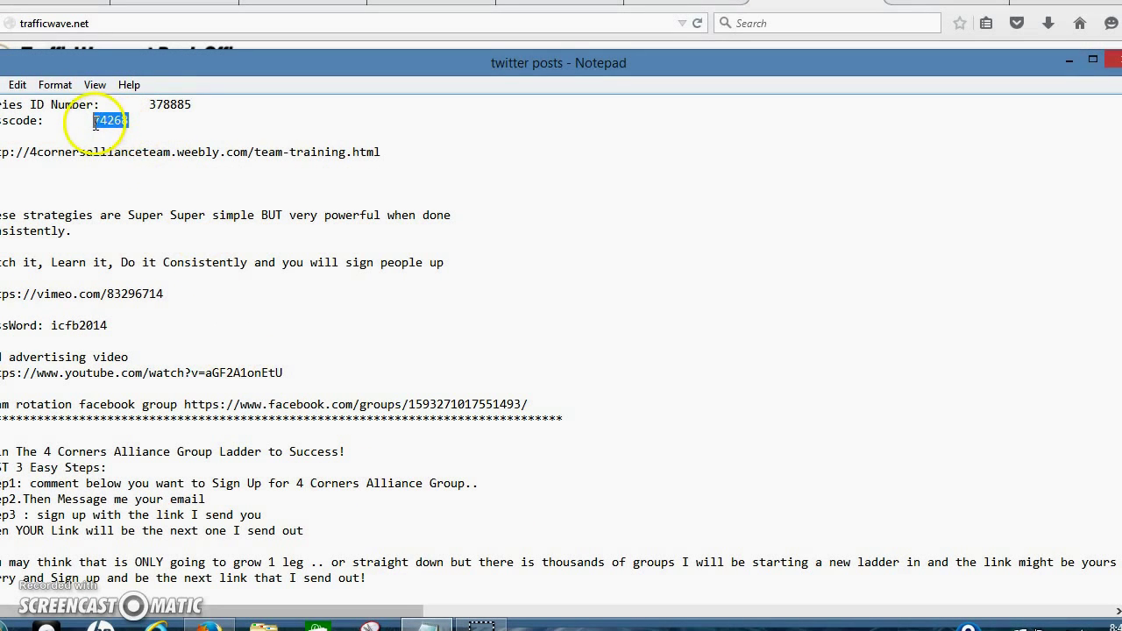
pyautogui.rightClick(97, 129)
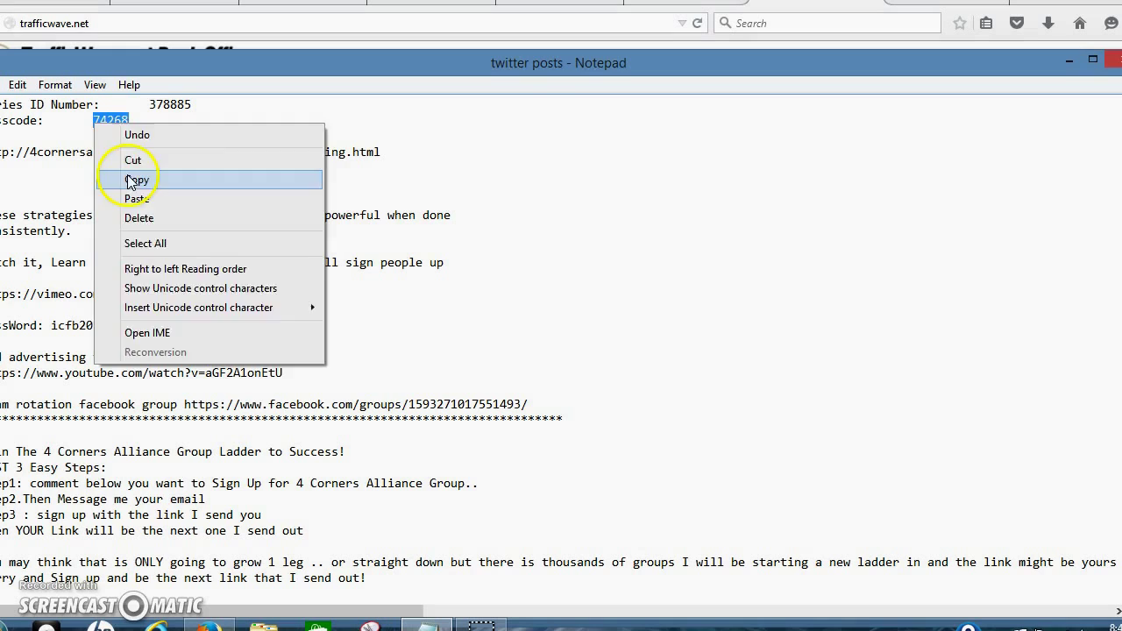
pyautogui.click(131, 181)
pyautogui.click(815, 8)
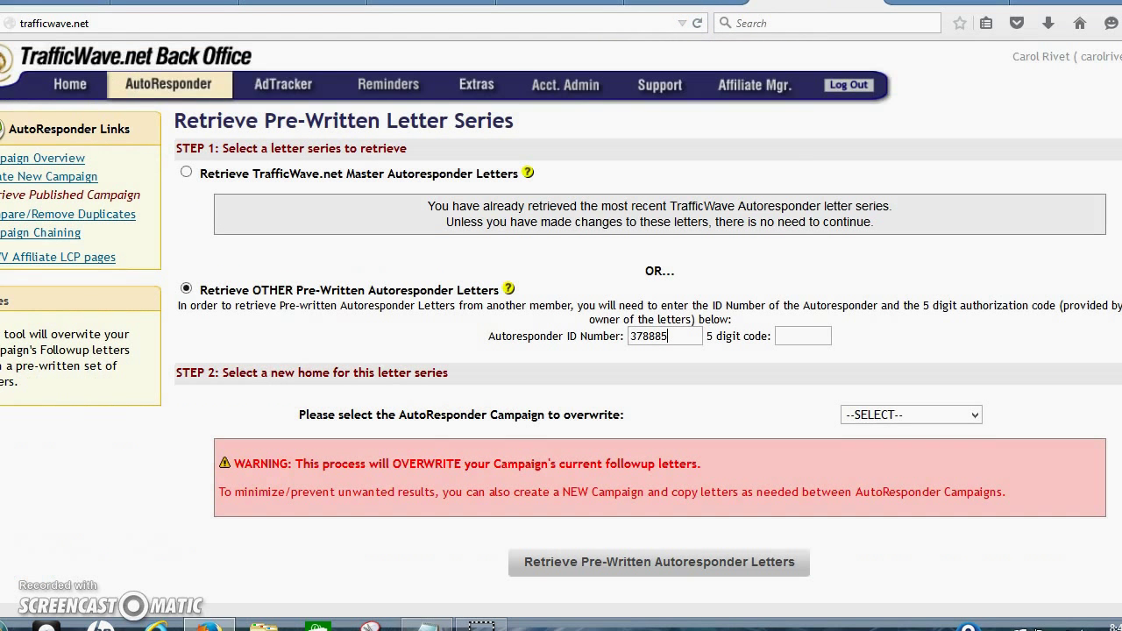
pyautogui.click(799, 333)
pyautogui.rightClick(799, 331)
pyautogui.click(835, 407)
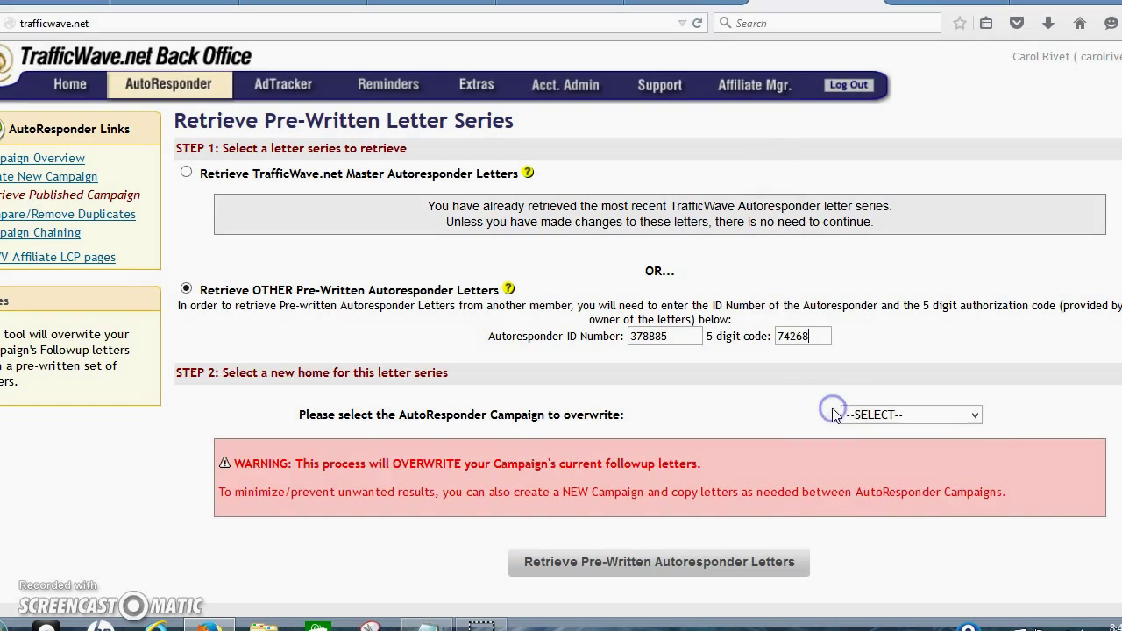
pyautogui.click(976, 416)
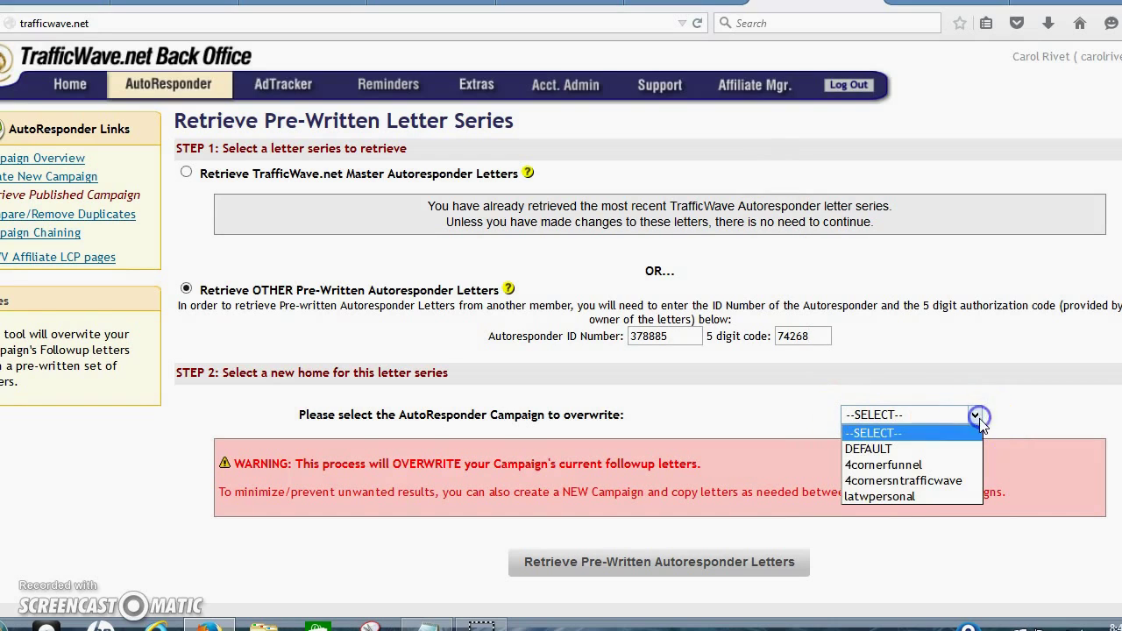
pyautogui.click(963, 465)
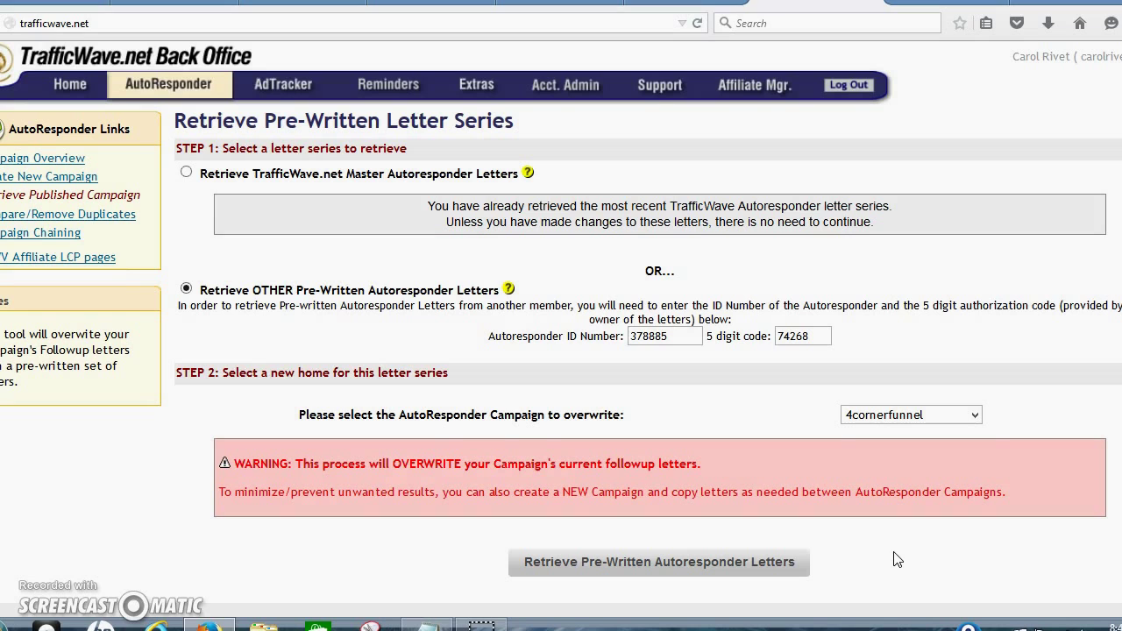
# - Retrieve the pre-written series, confirming replacement, so 19 letters copy into 4cornerfunnel
pyautogui.click(699, 572)
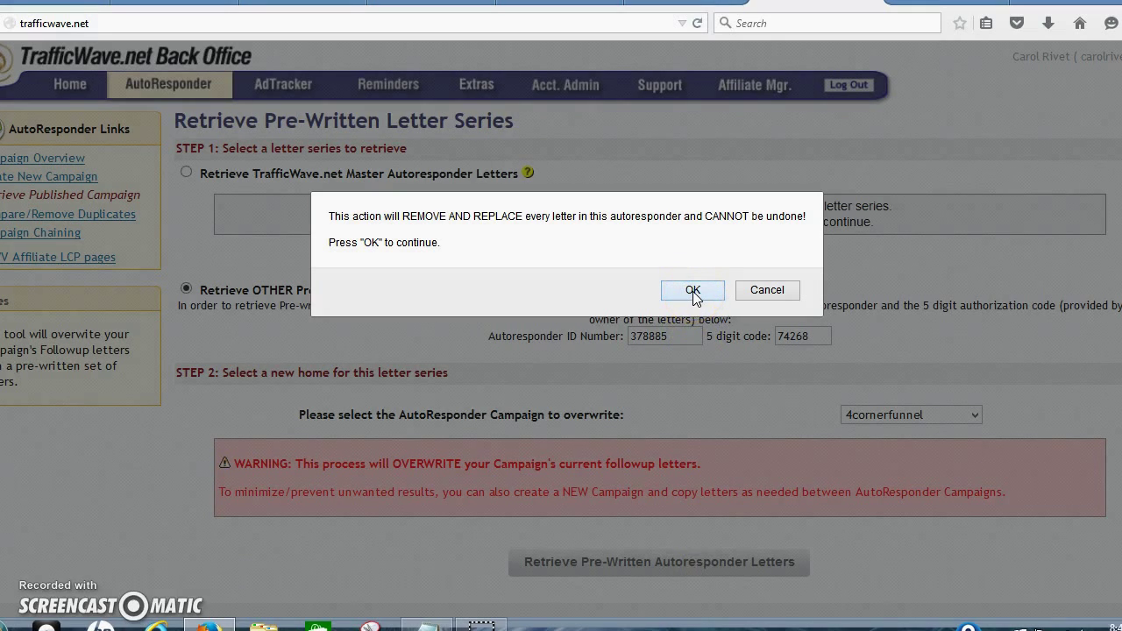
pyautogui.click(692, 290)
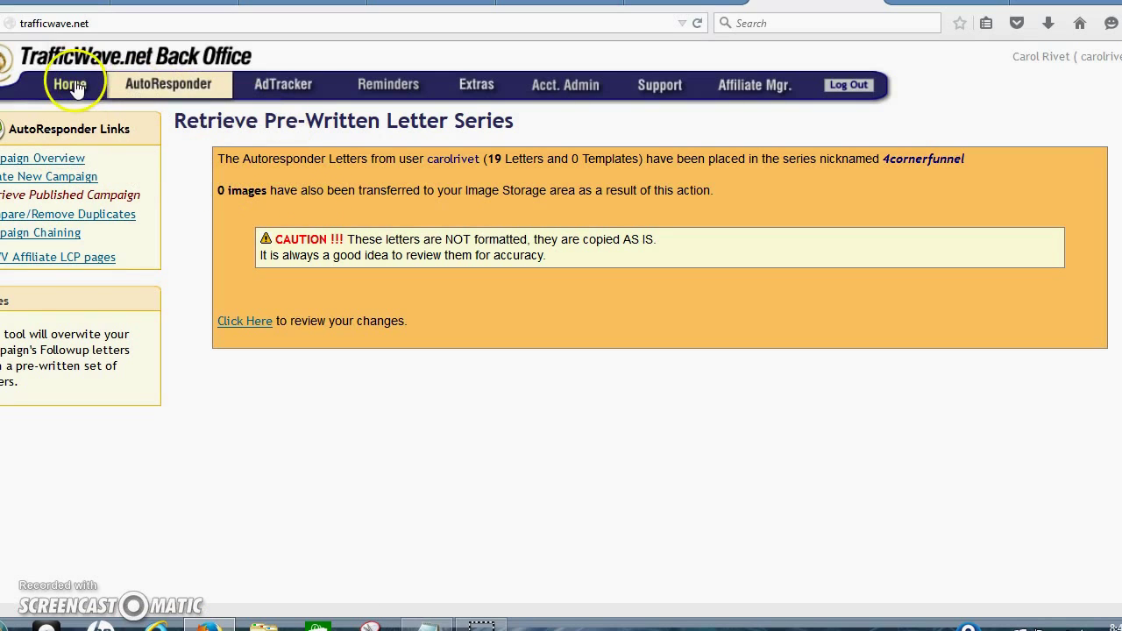
pyautogui.moveTo(162, 88)
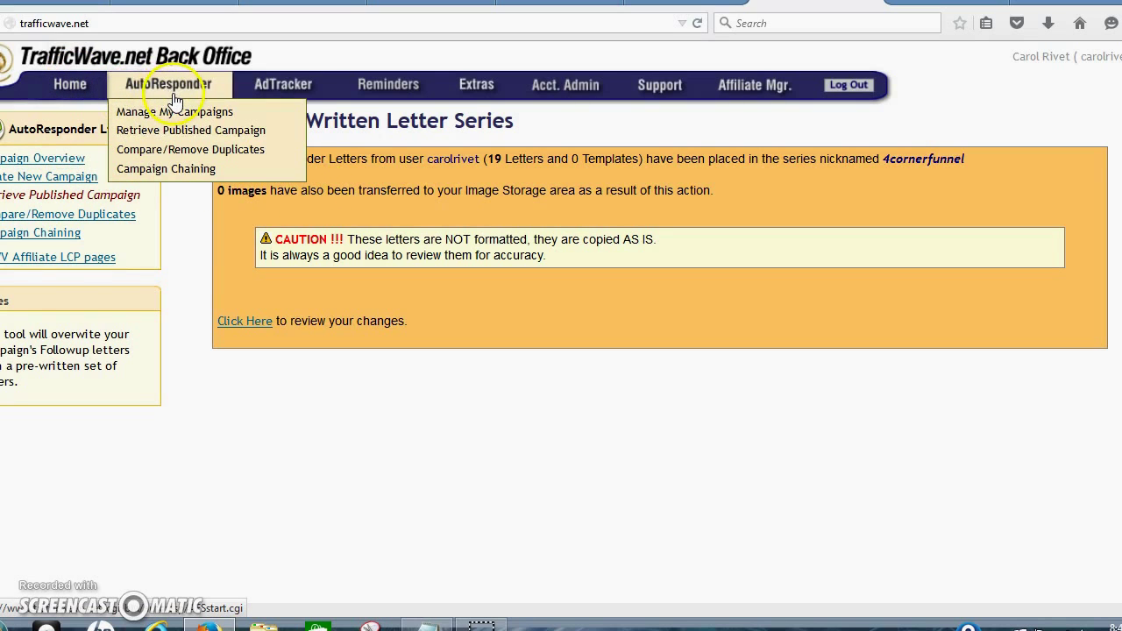
# - Choose 4cornerfunnel under Manage a Campaign and view its Confirmation Letter tab
pyautogui.click(185, 114)
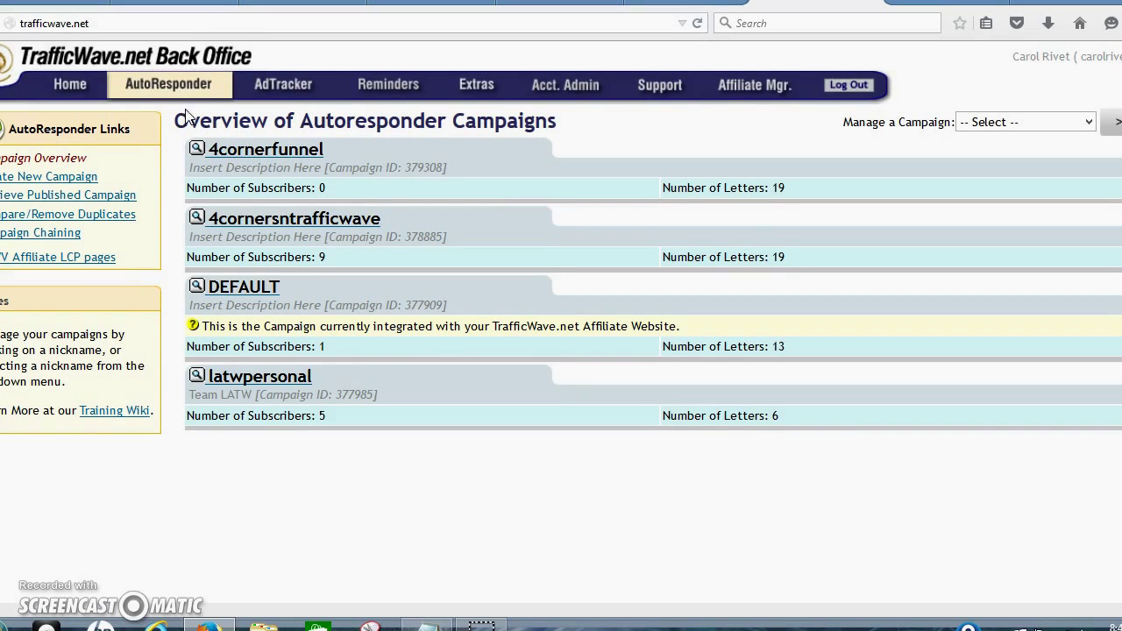
pyautogui.click(1089, 122)
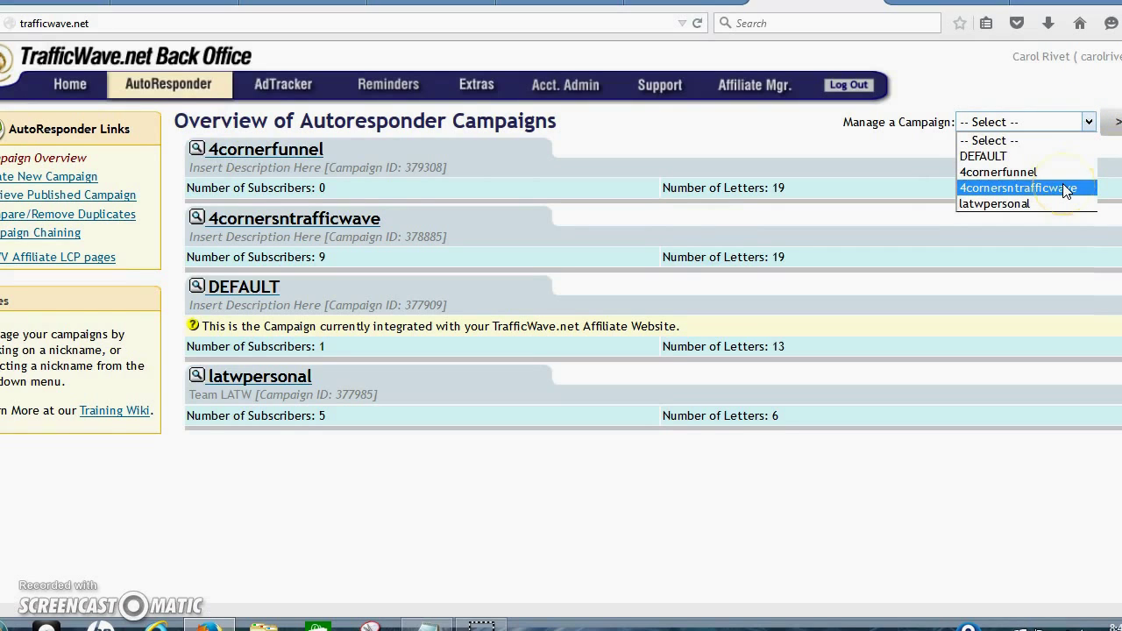
pyautogui.click(1060, 172)
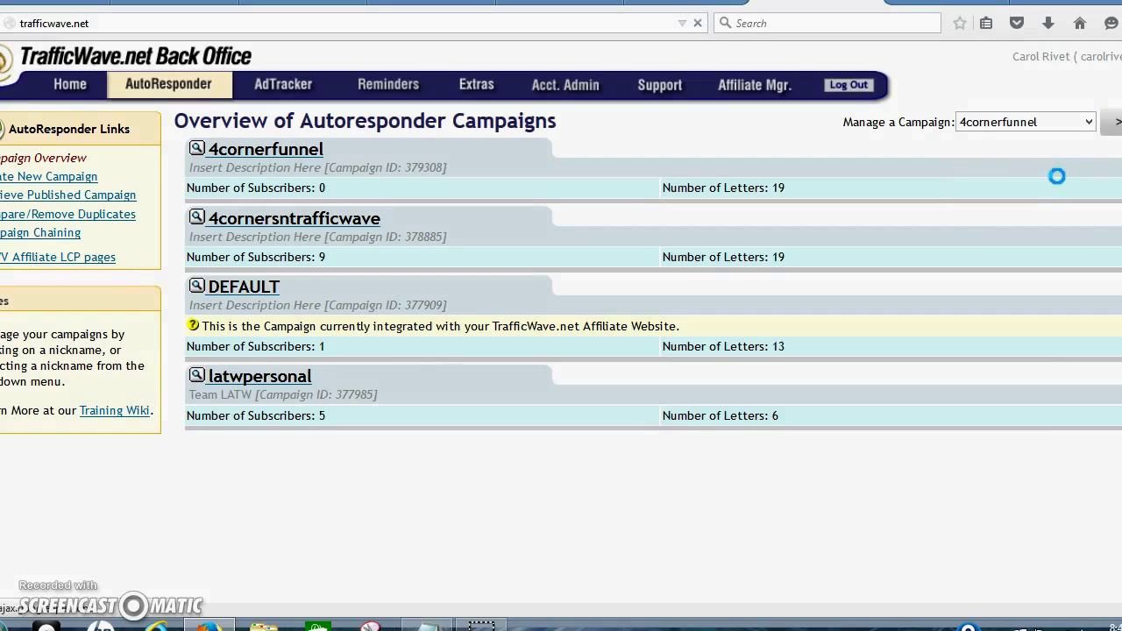
pyautogui.click(959, 195)
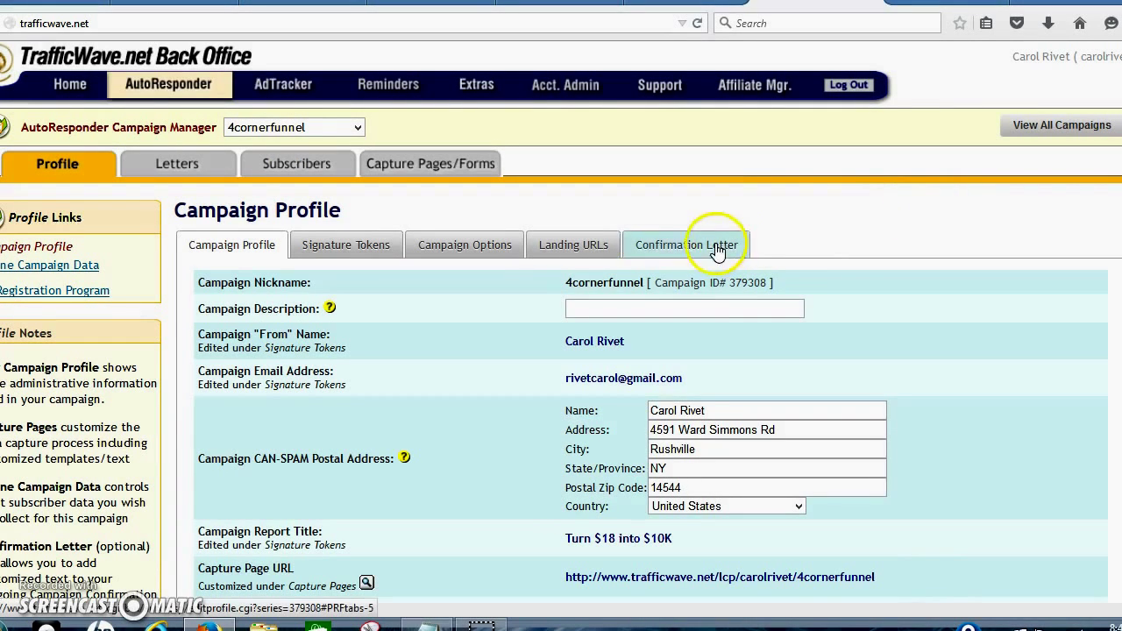
pyautogui.click(632, 241)
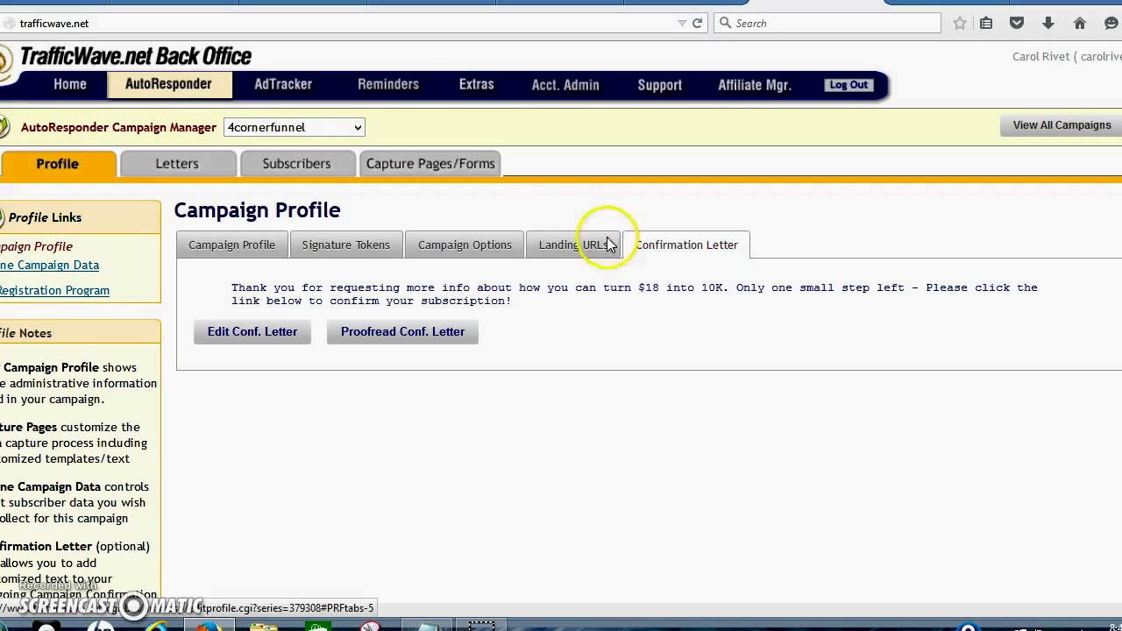
pyautogui.moveTo(427, 166)
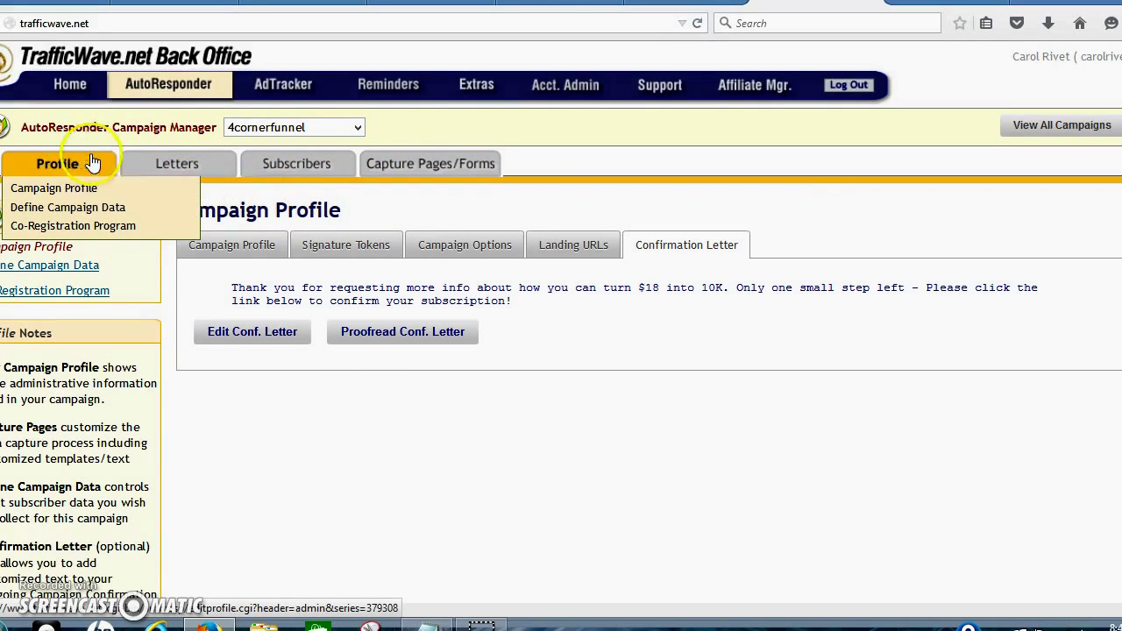
pyautogui.moveTo(313, 178)
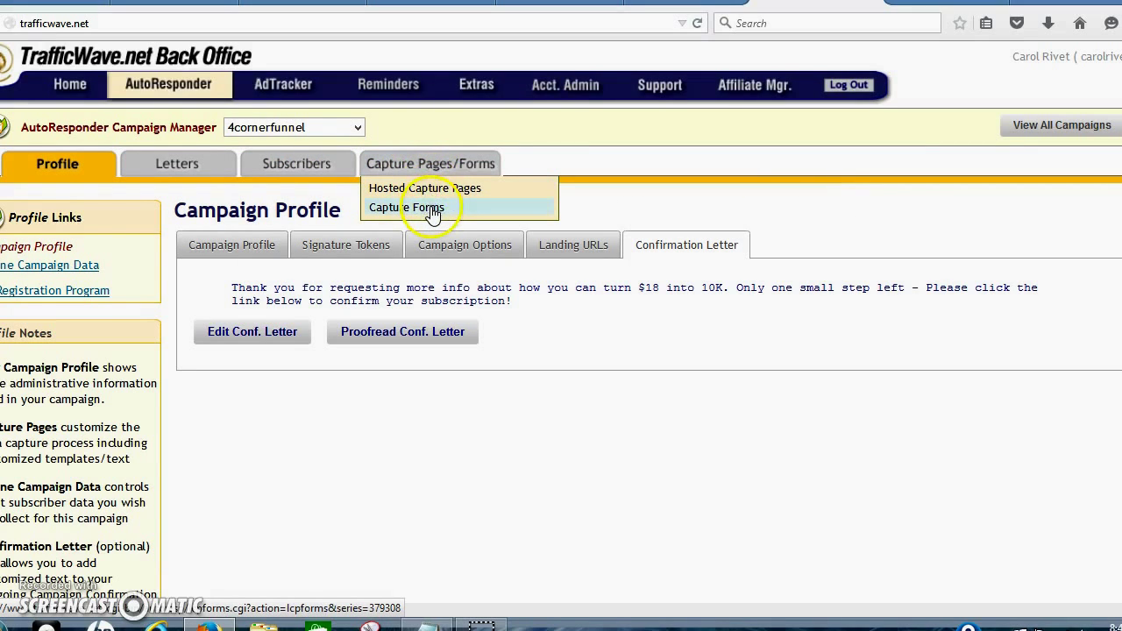
# - Get 4cornerfunnel's basic HTML form code from Capture Forms and select the whole Javascript embed code
pyautogui.click(431, 209)
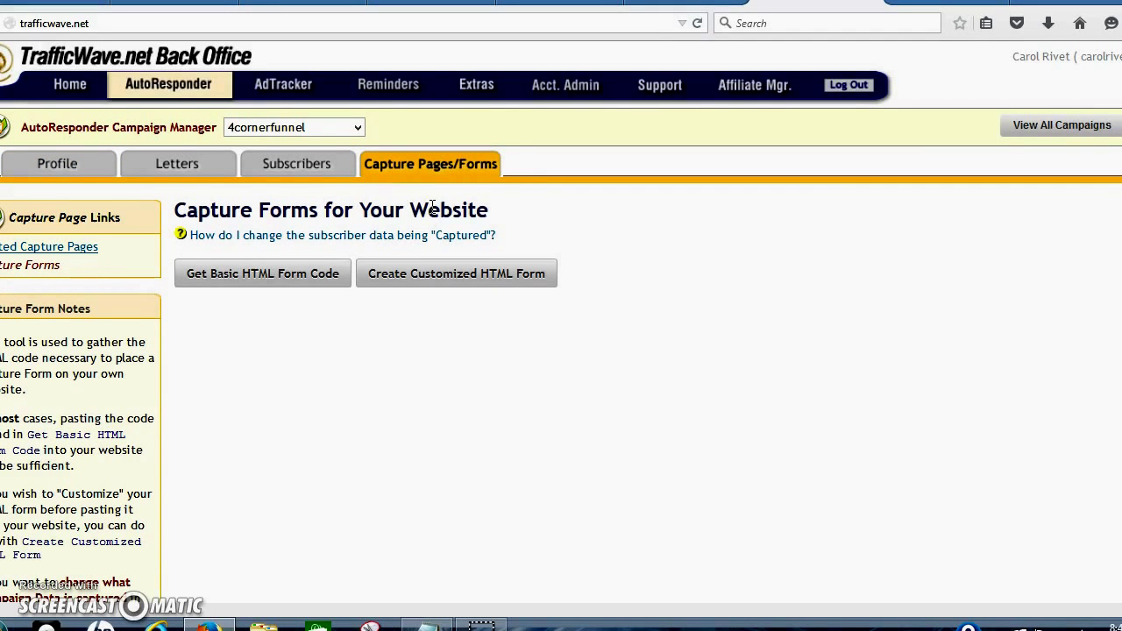
pyautogui.click(231, 278)
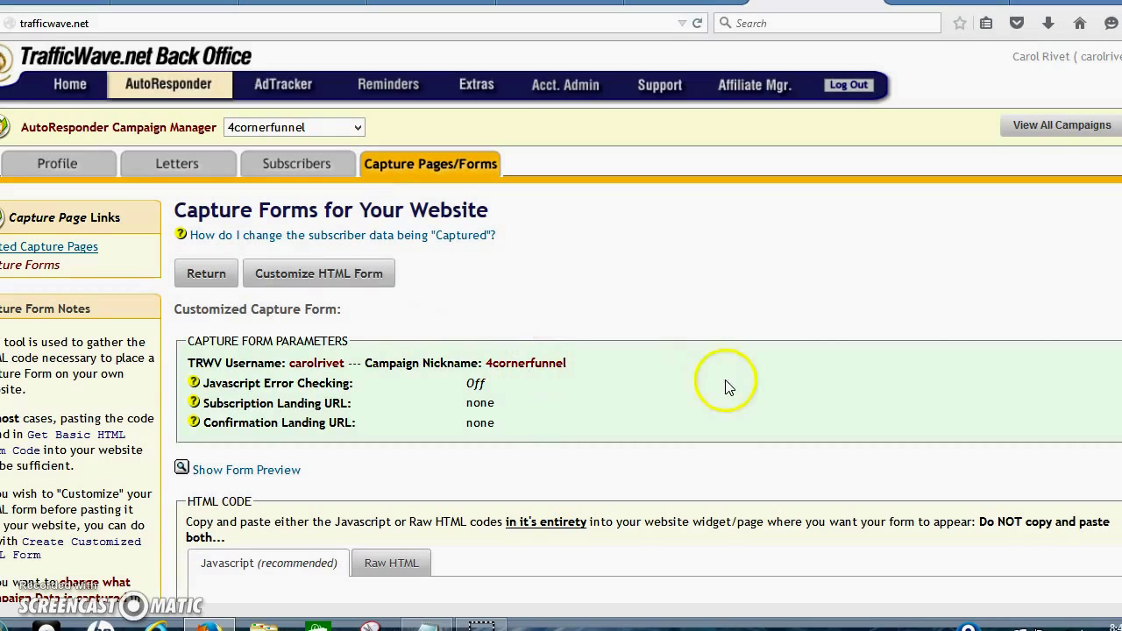
pyautogui.scroll(-3, 1037, 493)
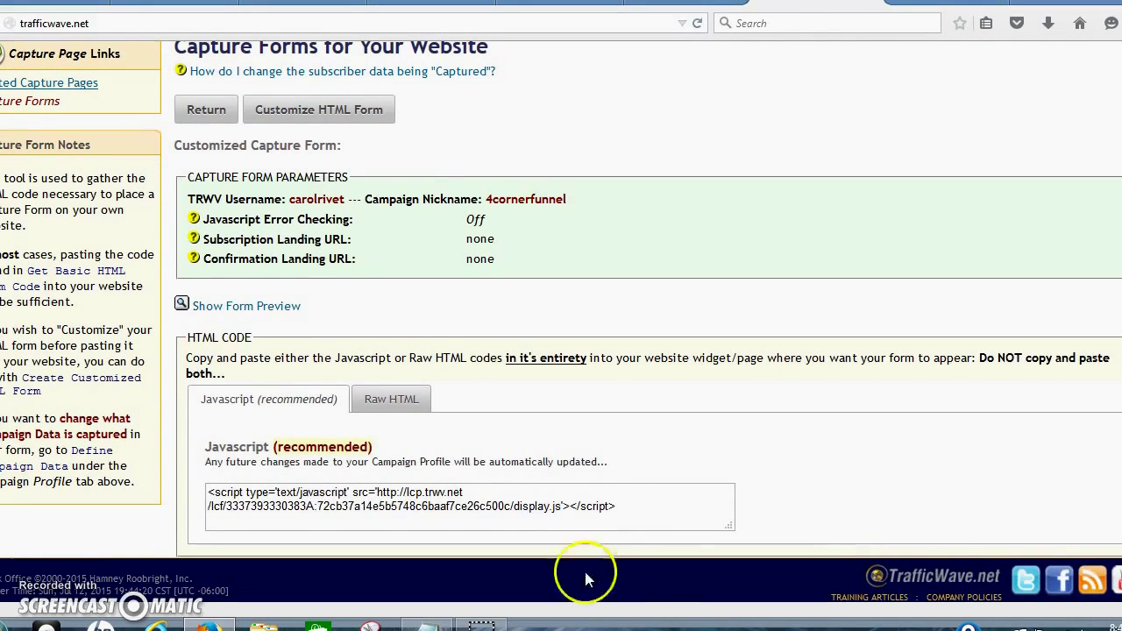
pyautogui.moveTo(615, 507)
pyautogui.mouseDown()
pyautogui.moveTo(426, 465)
pyautogui.moveTo(567, 509)
pyautogui.moveTo(626, 507)
pyautogui.mouseUp()
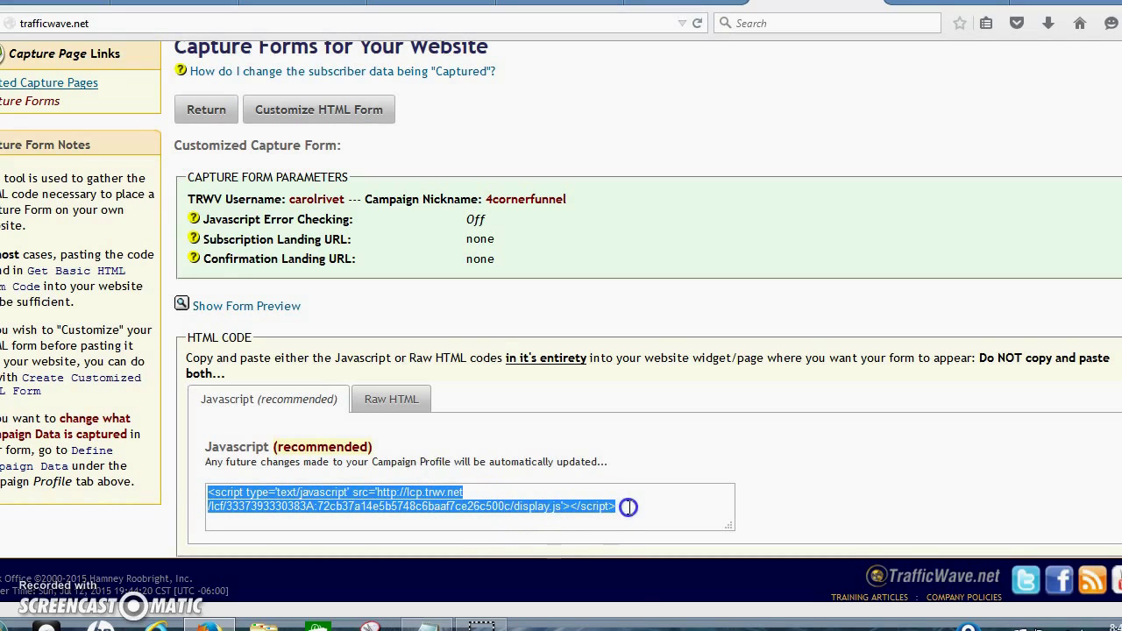
pyautogui.click(687, 10)
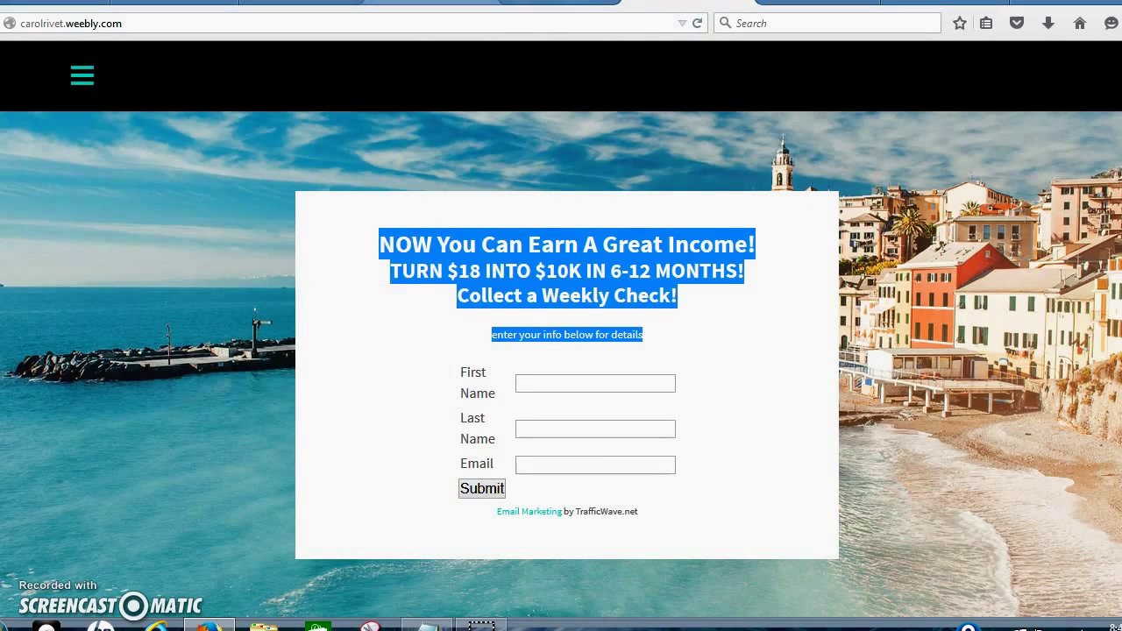
pyautogui.click(370, 240)
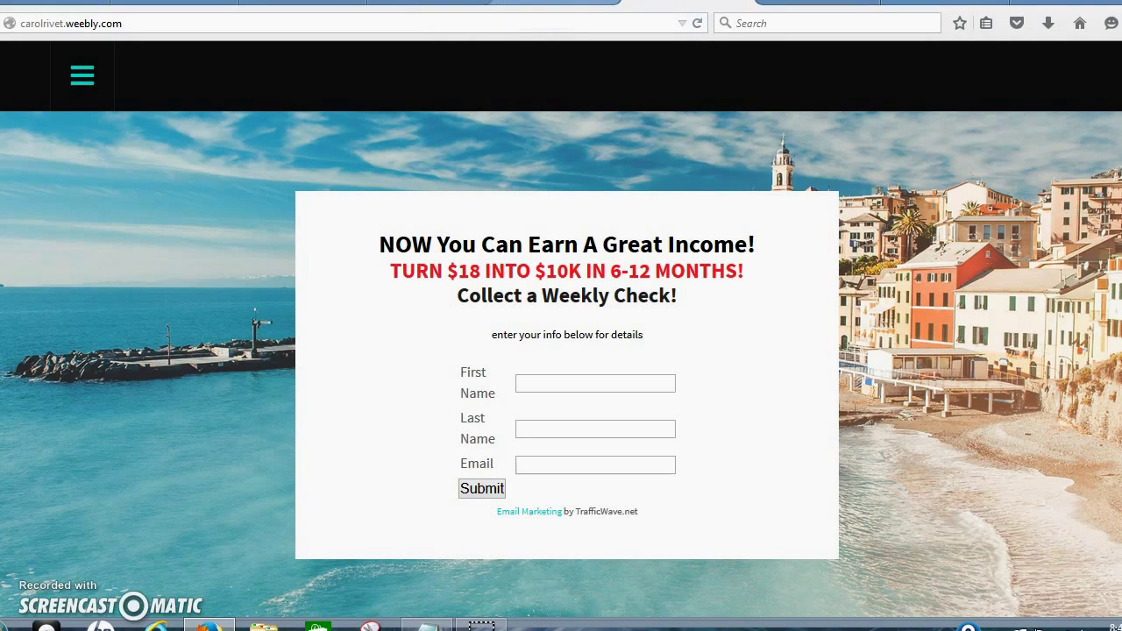
pyautogui.click(430, 4)
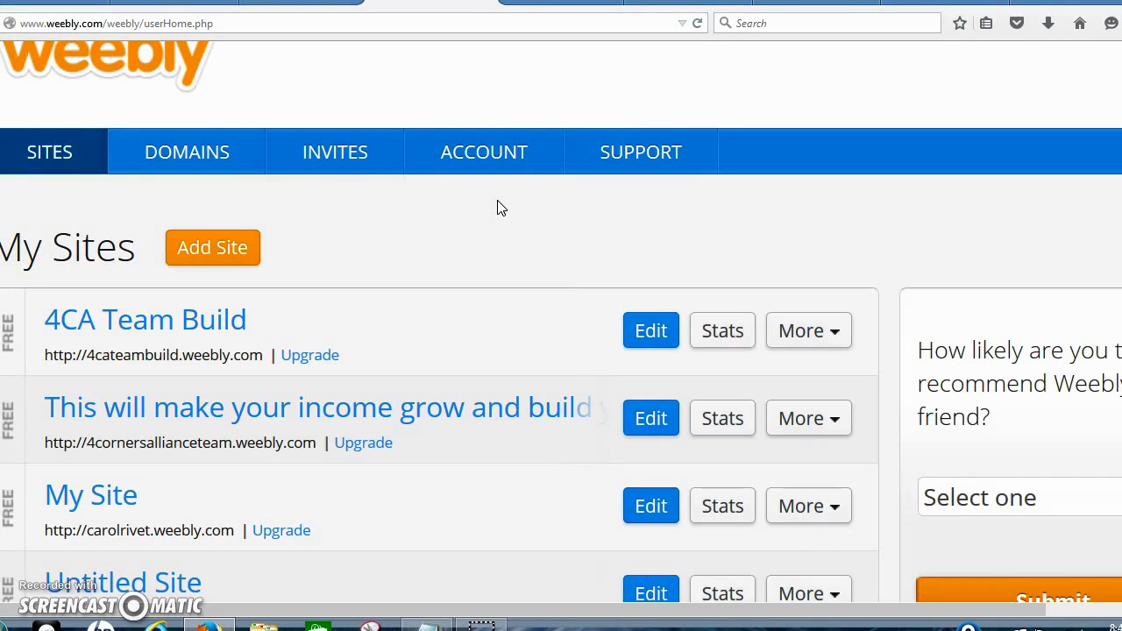
pyautogui.click(841, 3)
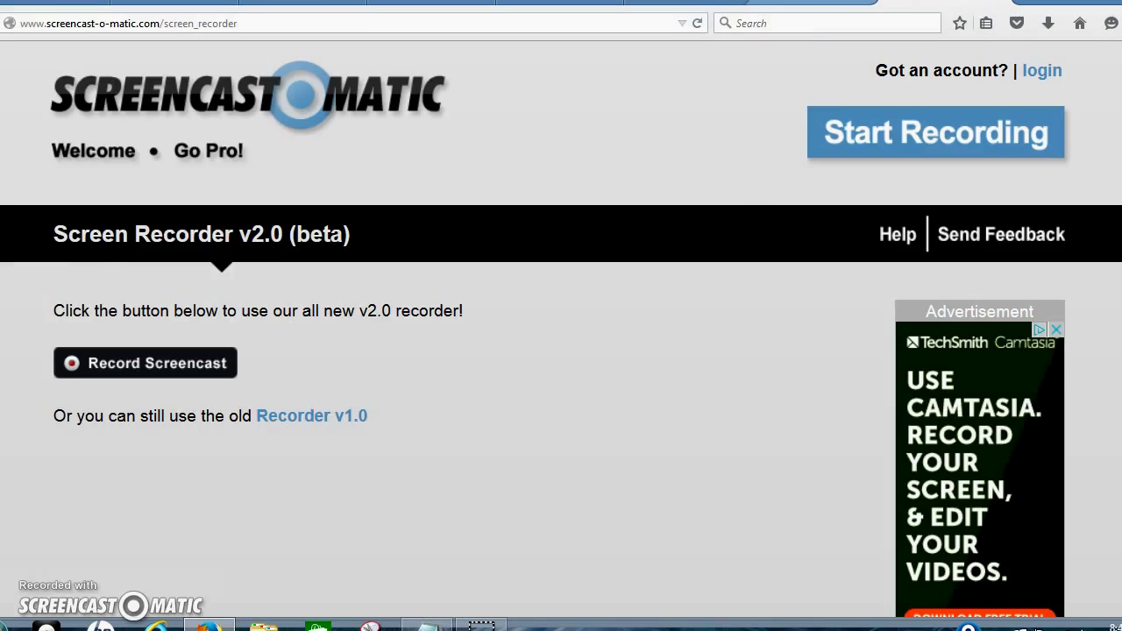
pyautogui.click(815, 3)
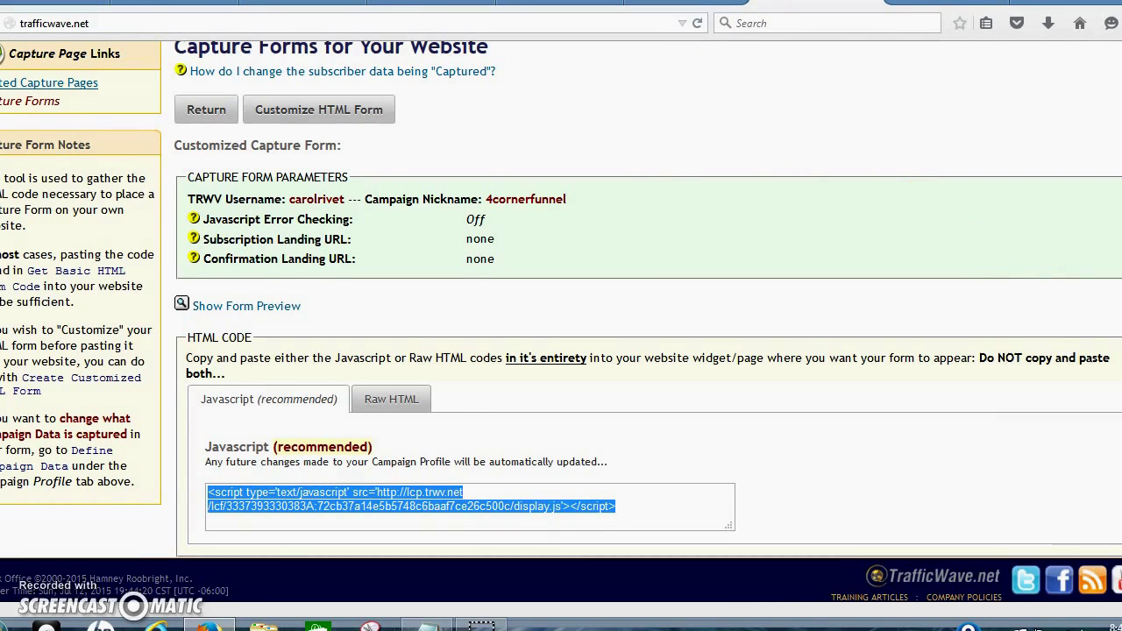
# - Open the campaign's follow-up letter 1 for editing in TrafficWave
pyautogui.scroll(3, 1060, 293)
pyautogui.moveTo(163, 125)
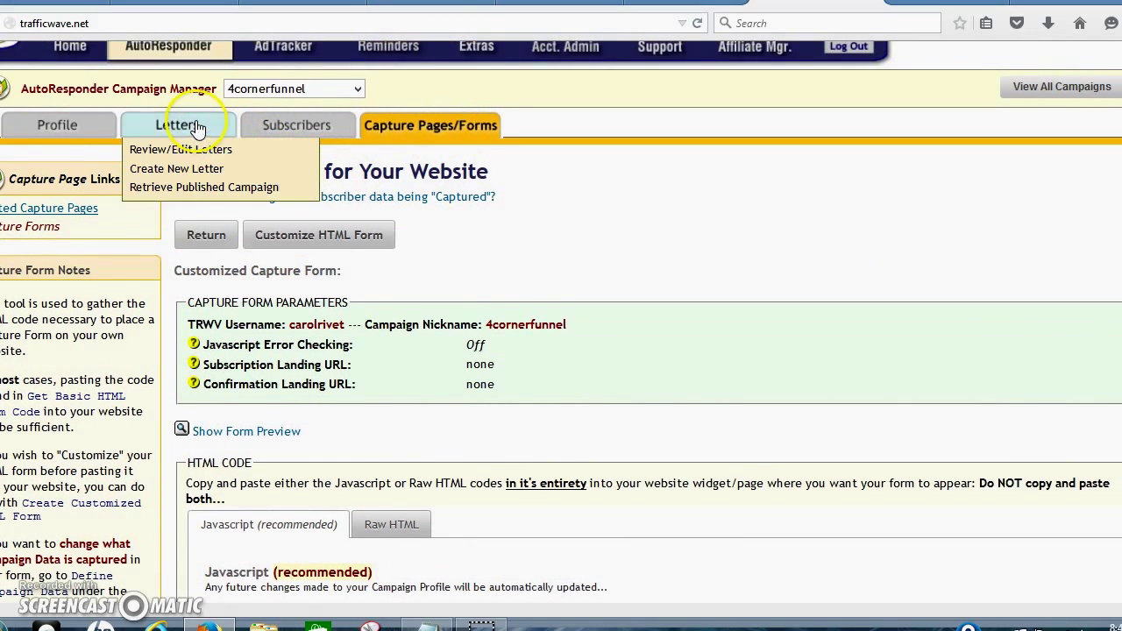
pyautogui.click(198, 128)
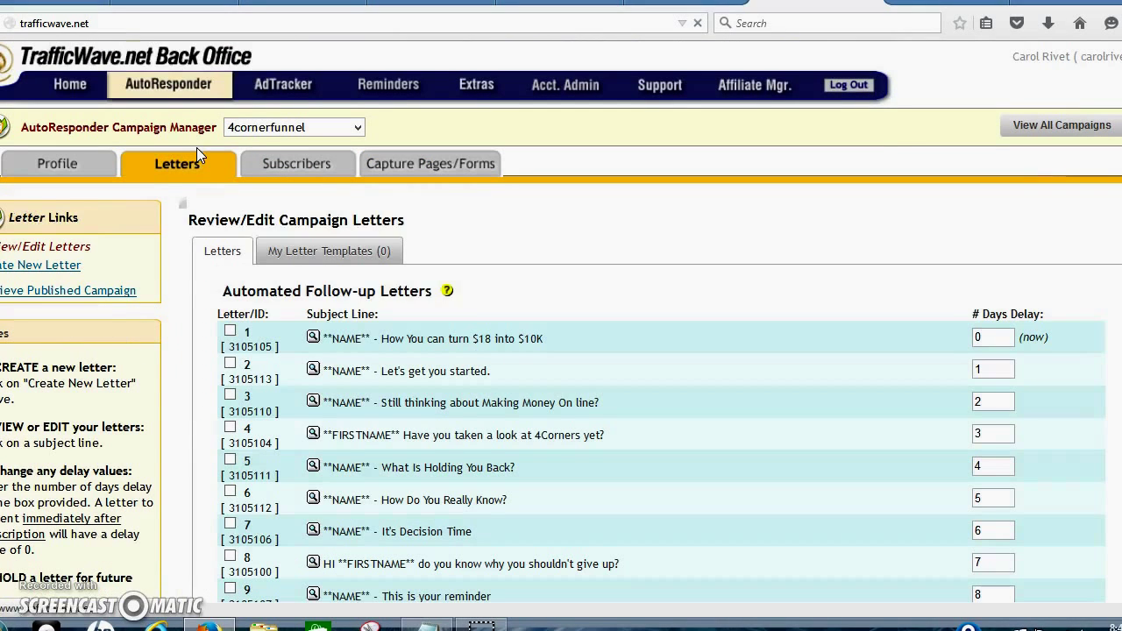
pyautogui.click(313, 340)
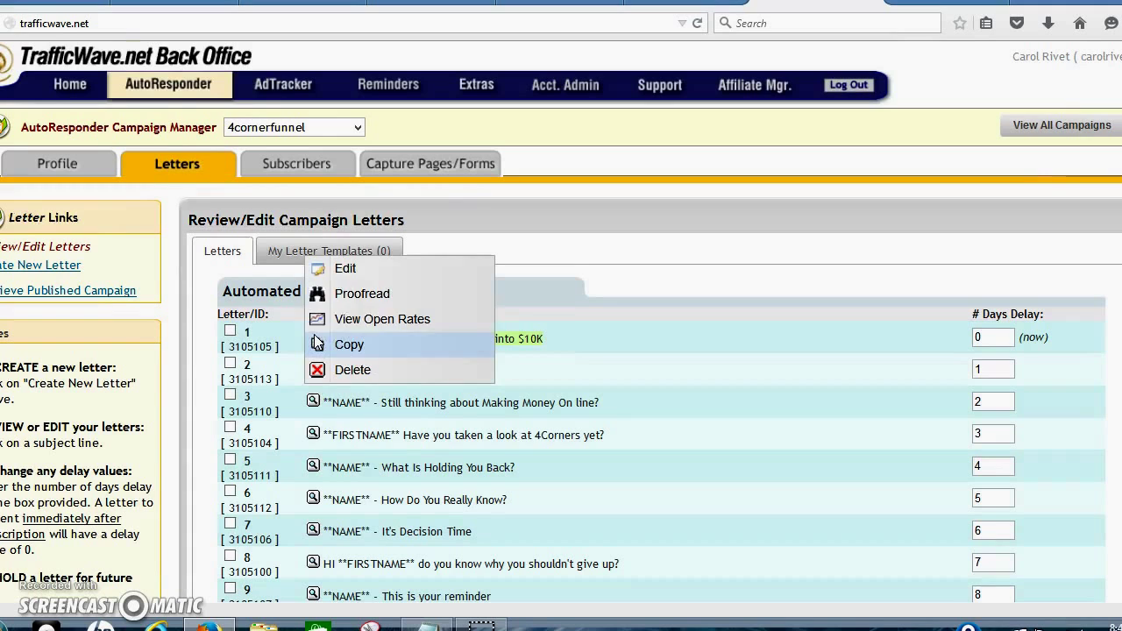
pyautogui.click(344, 270)
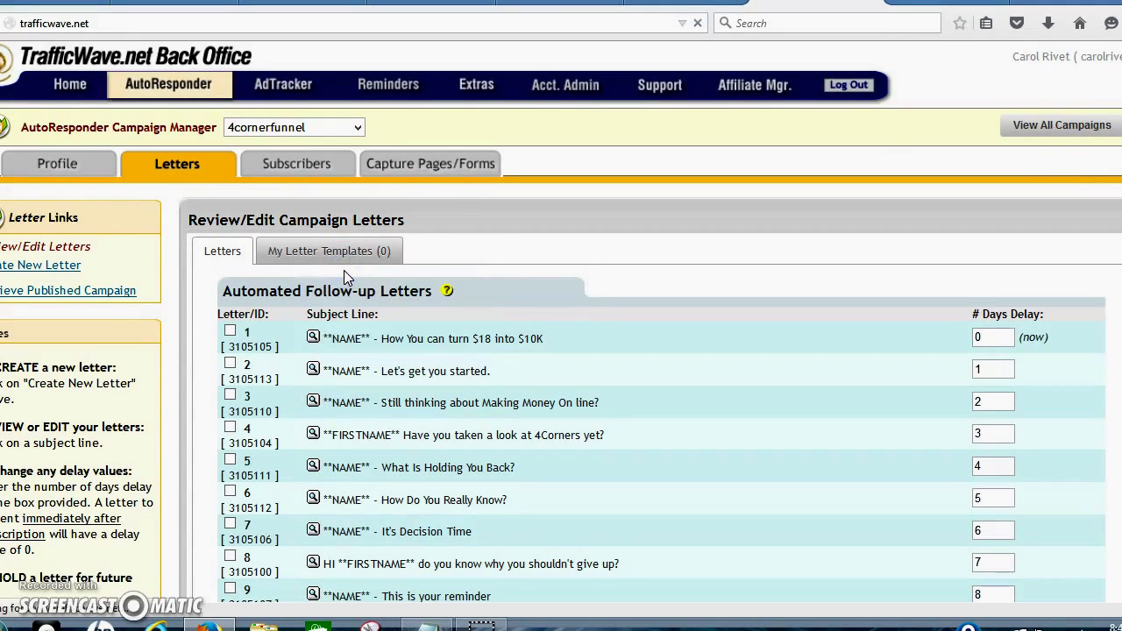
pyautogui.click(362, 331)
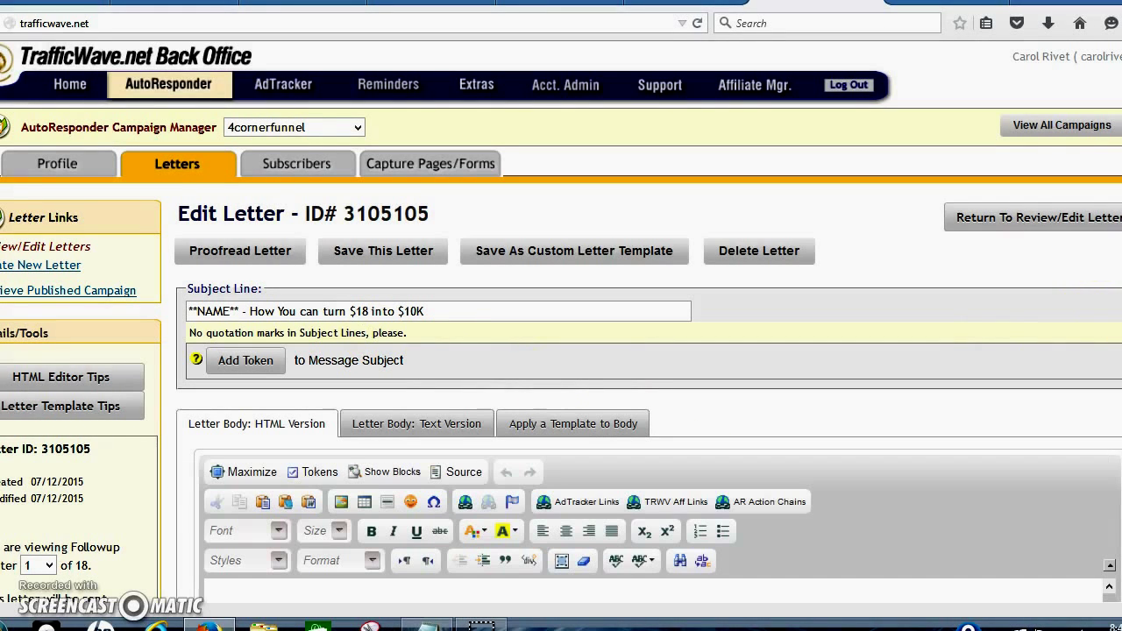
# - Review the letter, return to the capture forms, and view the published signup page
pyautogui.scroll(-5, 561, 351)
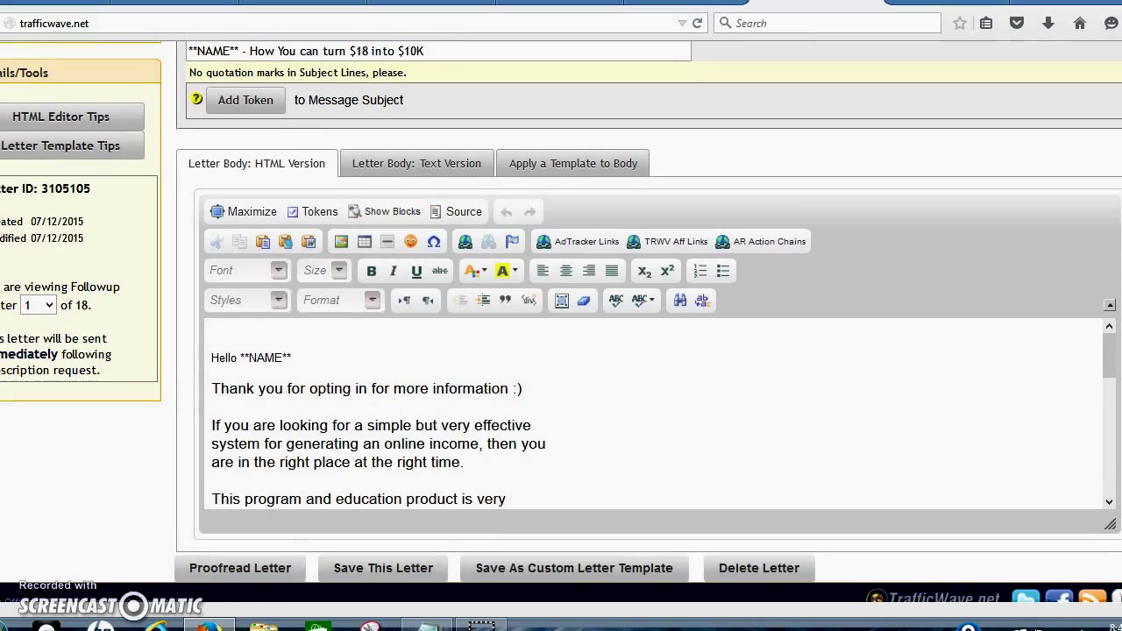
pyautogui.moveTo(1110, 358); pyautogui.dragTo(1118, 478)
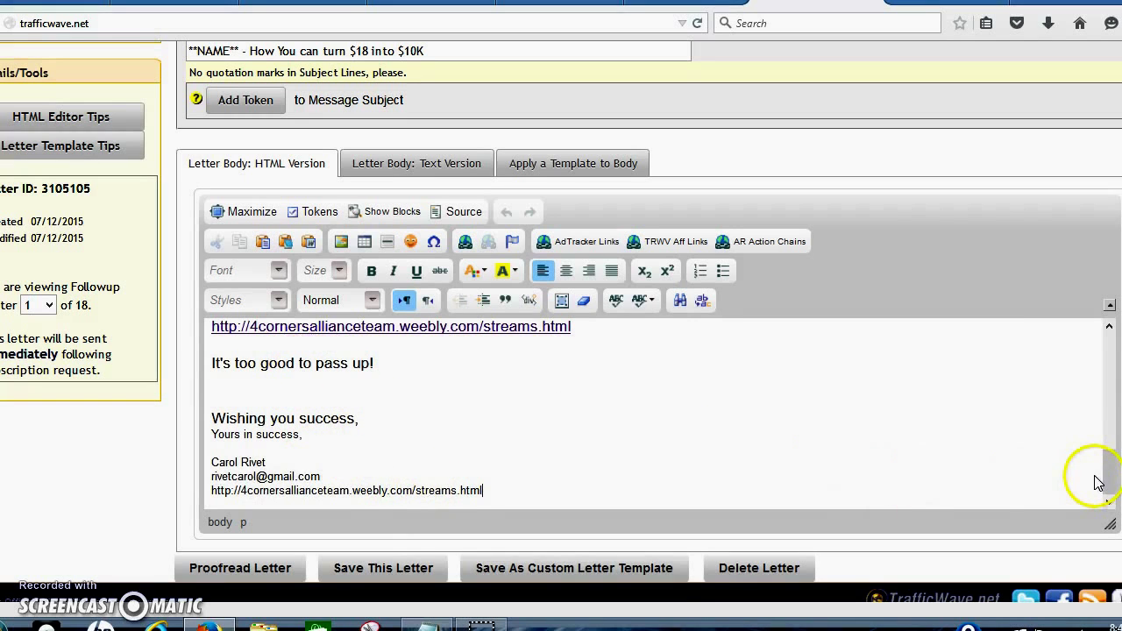
pyautogui.moveTo(1105, 471); pyautogui.dragTo(1109, 333)
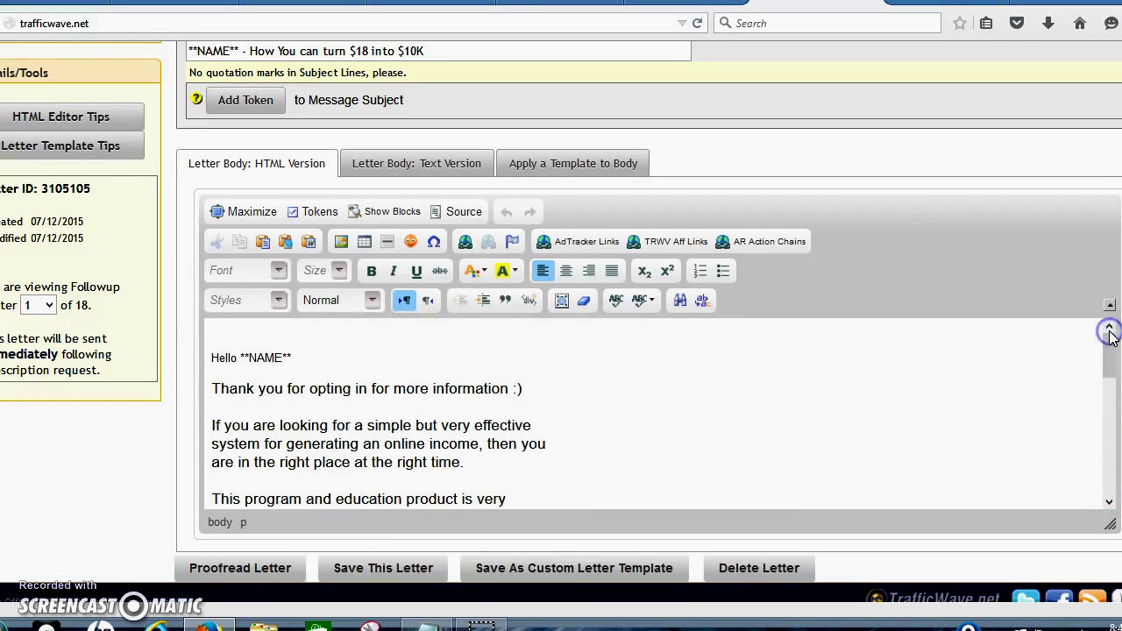
pyautogui.scroll(5, 561, 321)
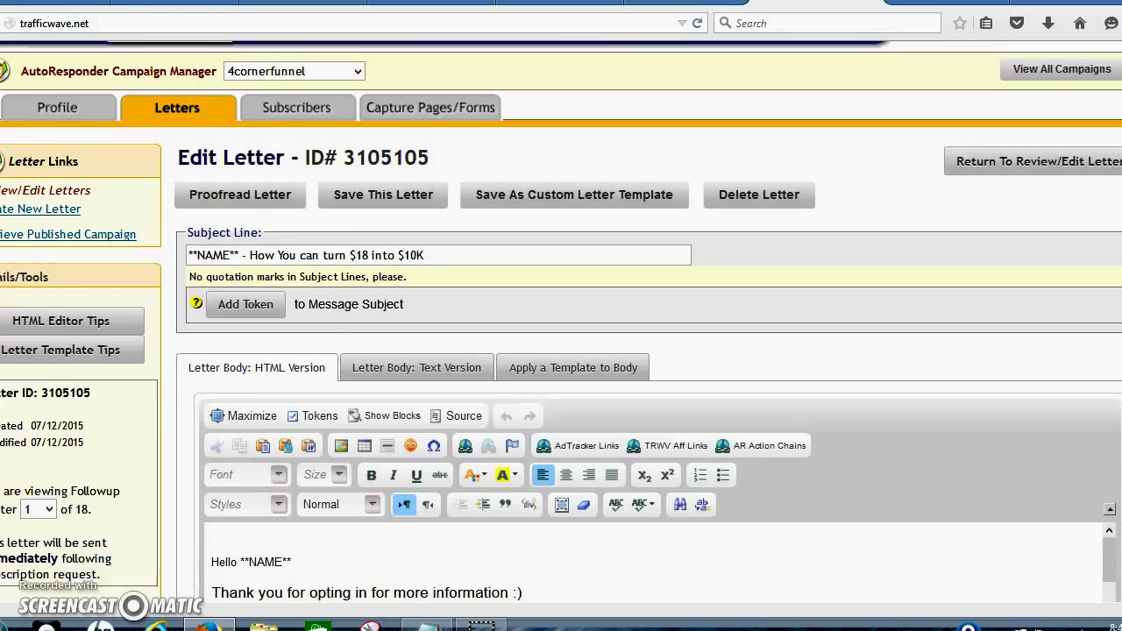
pyautogui.click(439, 164)
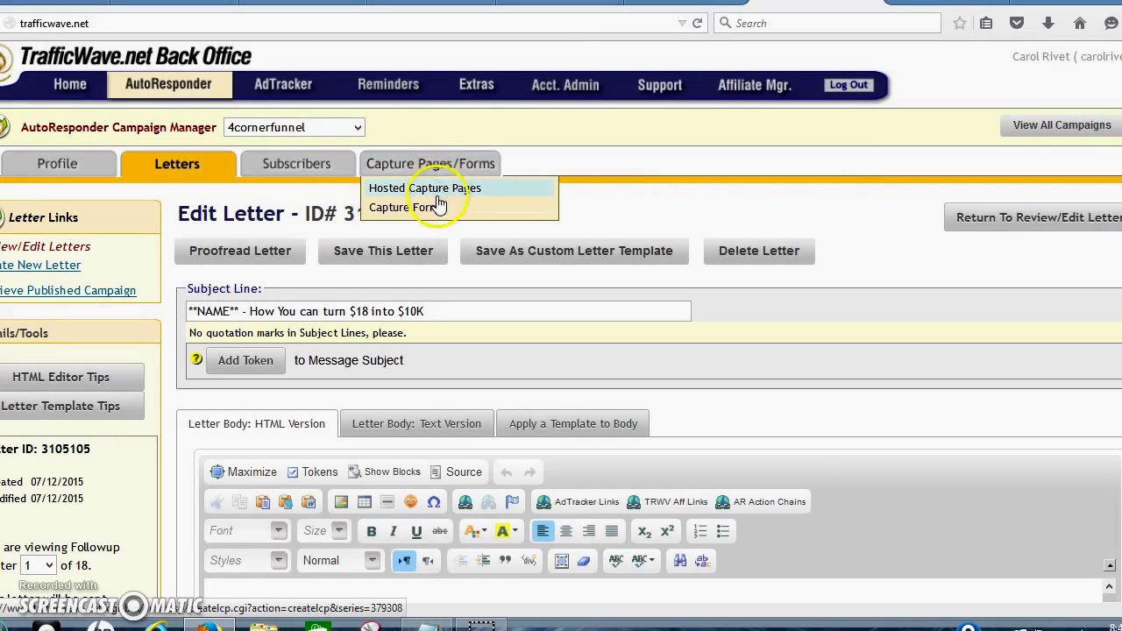
pyautogui.click(436, 210)
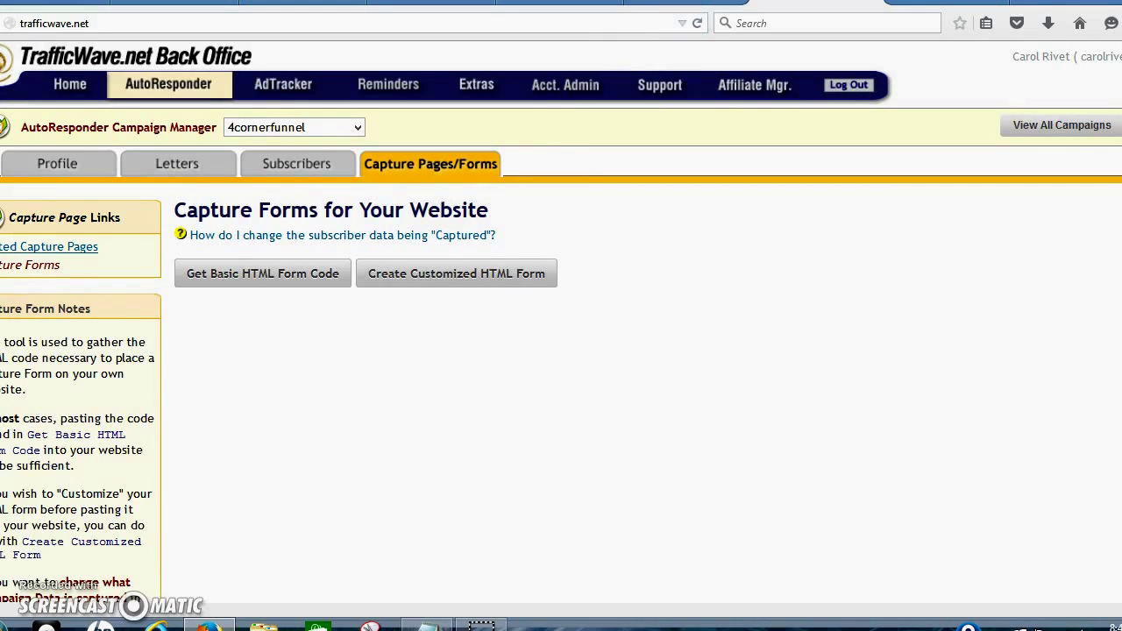
pyautogui.click(557, 4)
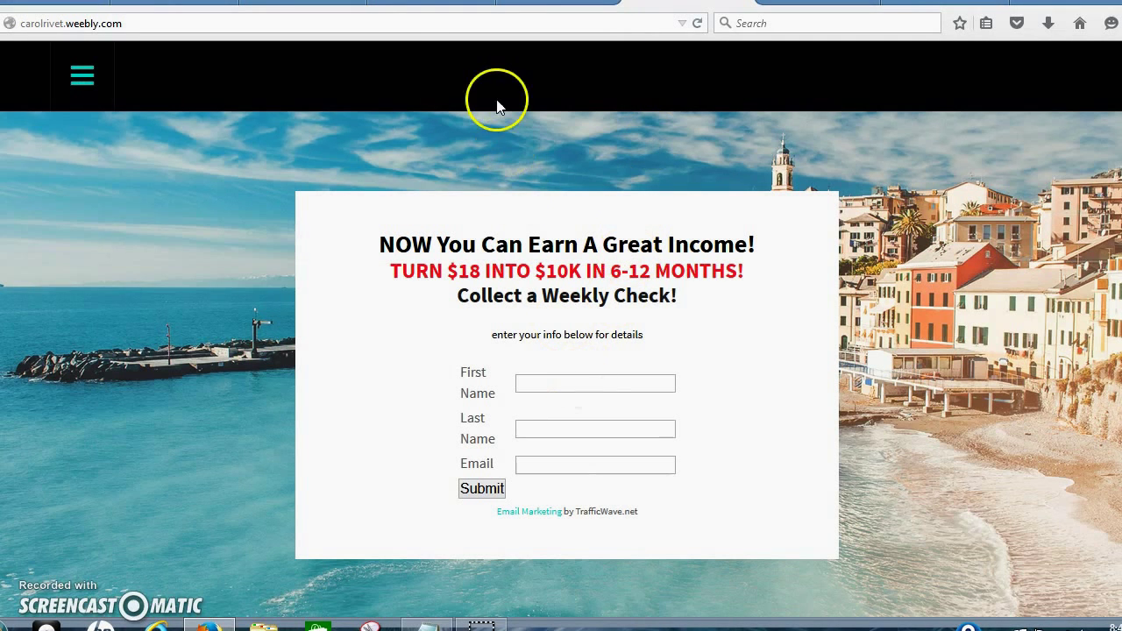
# - Return to the Weebly My Sites dashboard and start a new site
pyautogui.click(425, 7)
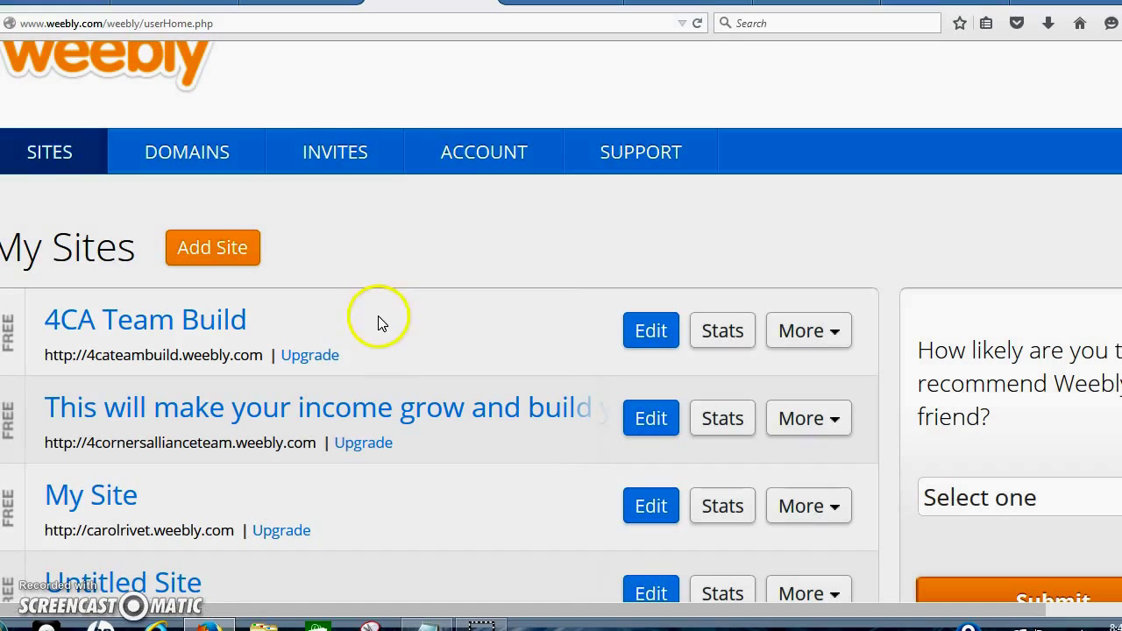
pyautogui.click(211, 247)
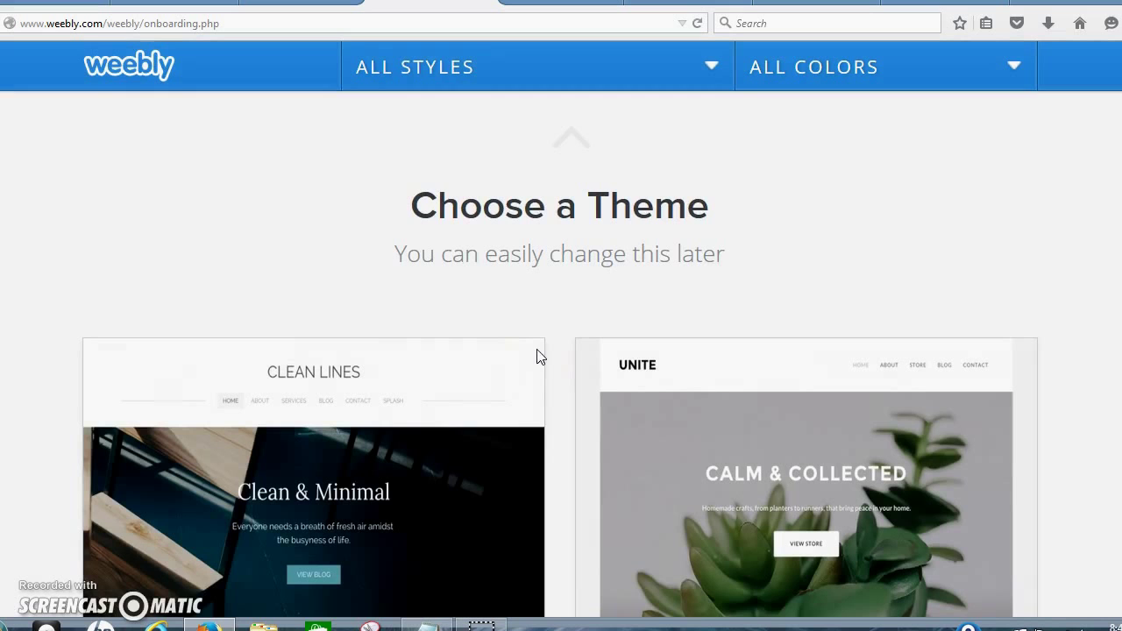
# - Browse the theme gallery and pick the Redux theme for the new site
pyautogui.click(713, 380)
pyautogui.scroll(-8, 559, 354)
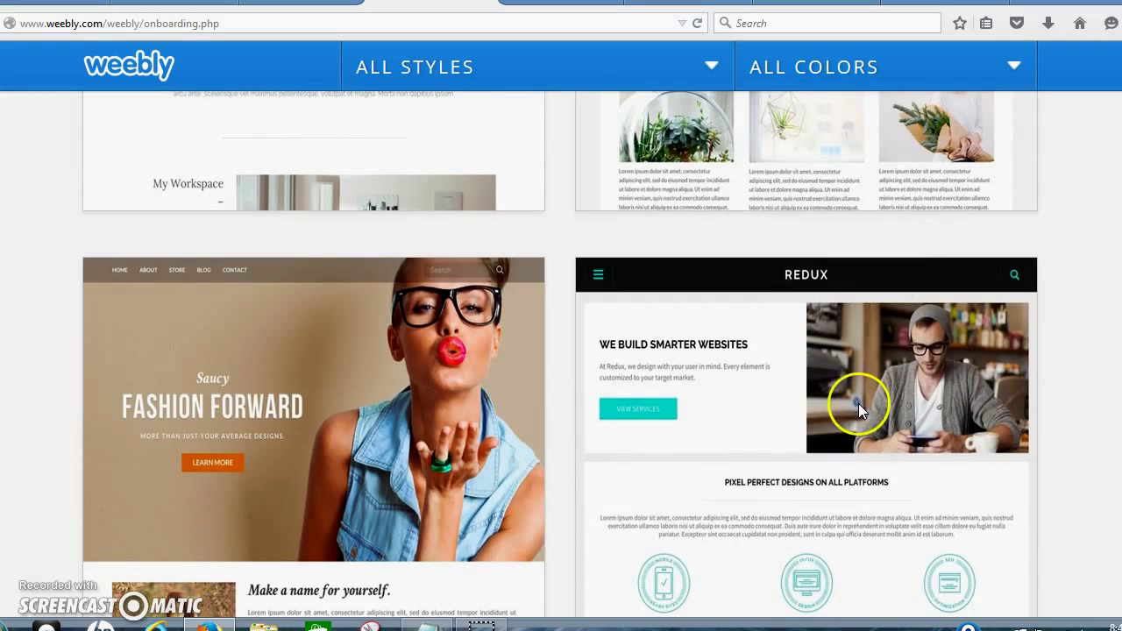
pyautogui.scroll(-4, 559, 354)
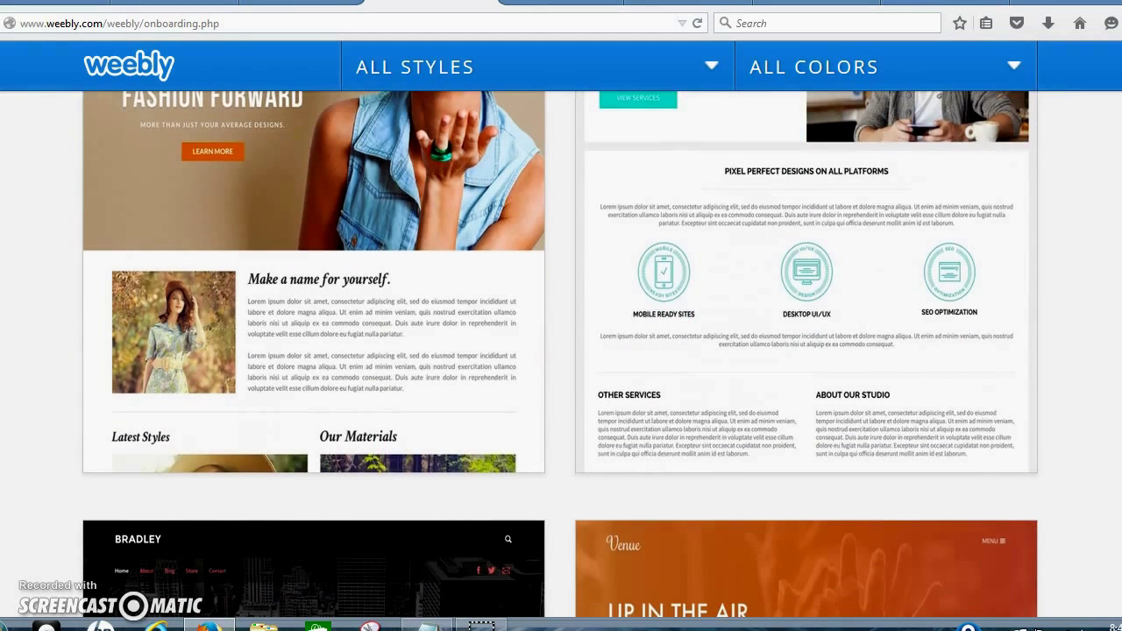
pyautogui.moveTo(801, 363)
pyautogui.click(940, 431)
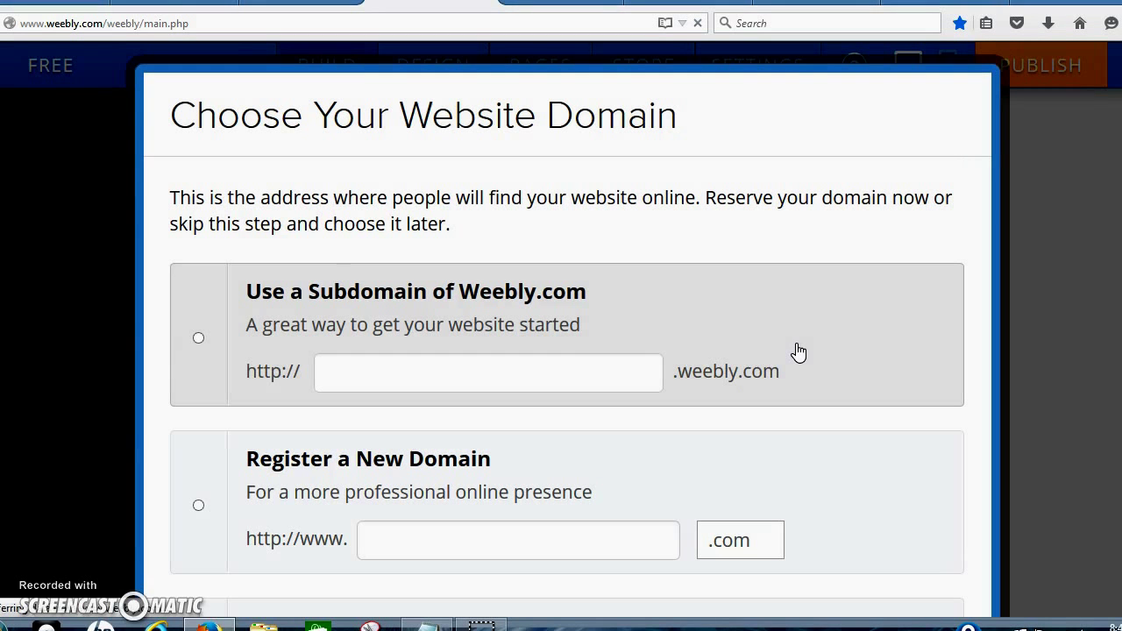
# - Enter a weebly.com subdomain name, then switch to the register-a-new-domain option
pyautogui.click(605, 373)
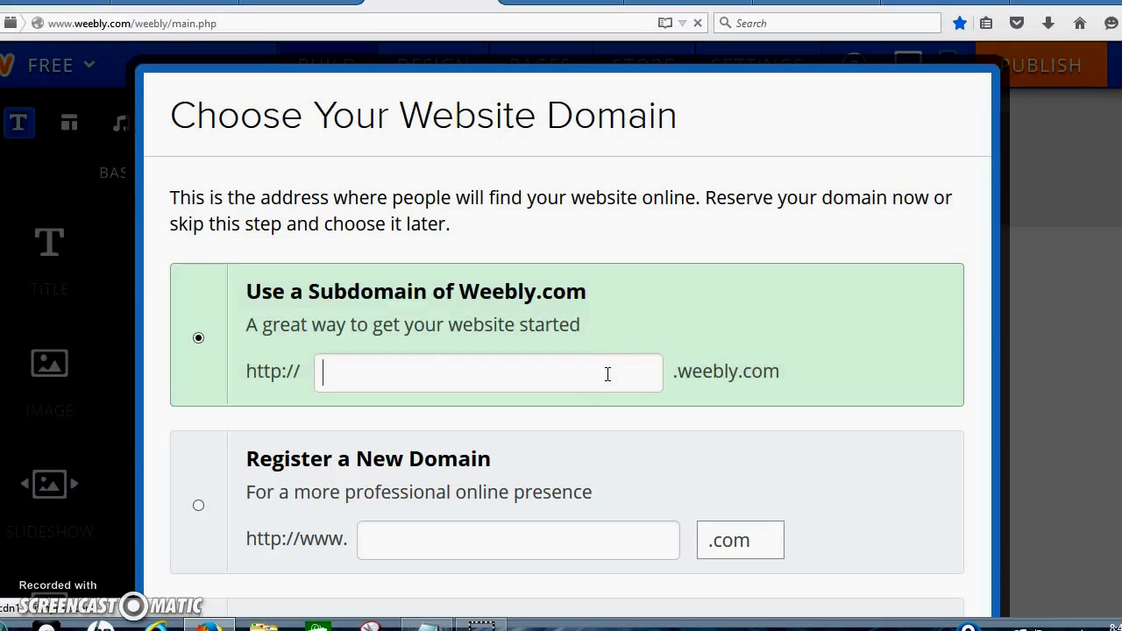
pyautogui.write('carol')
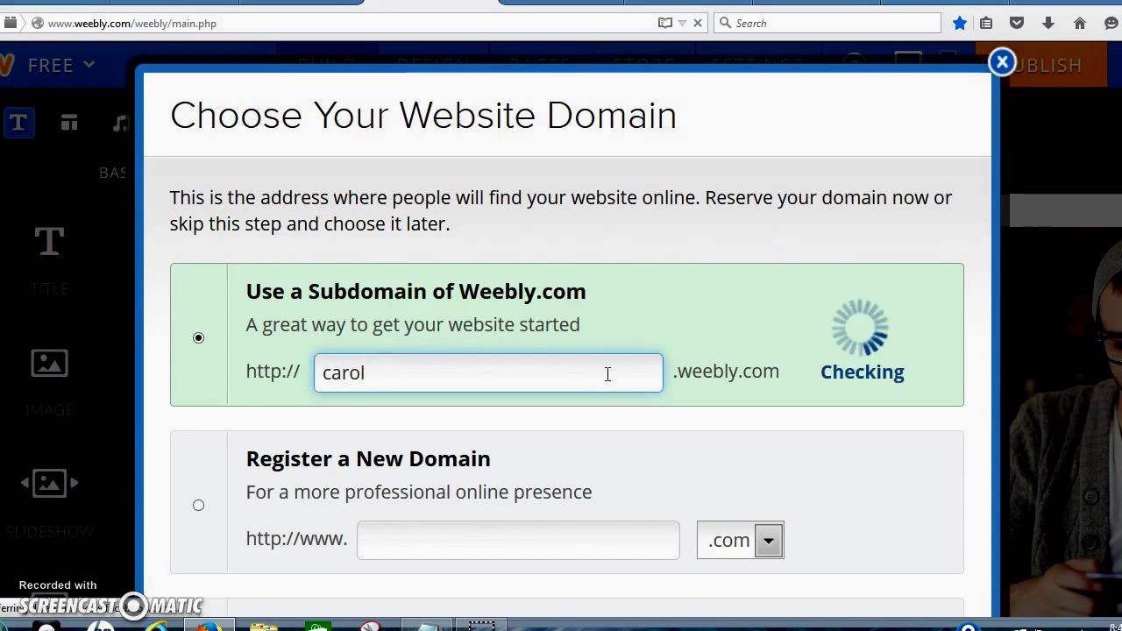
pyautogui.write('101')
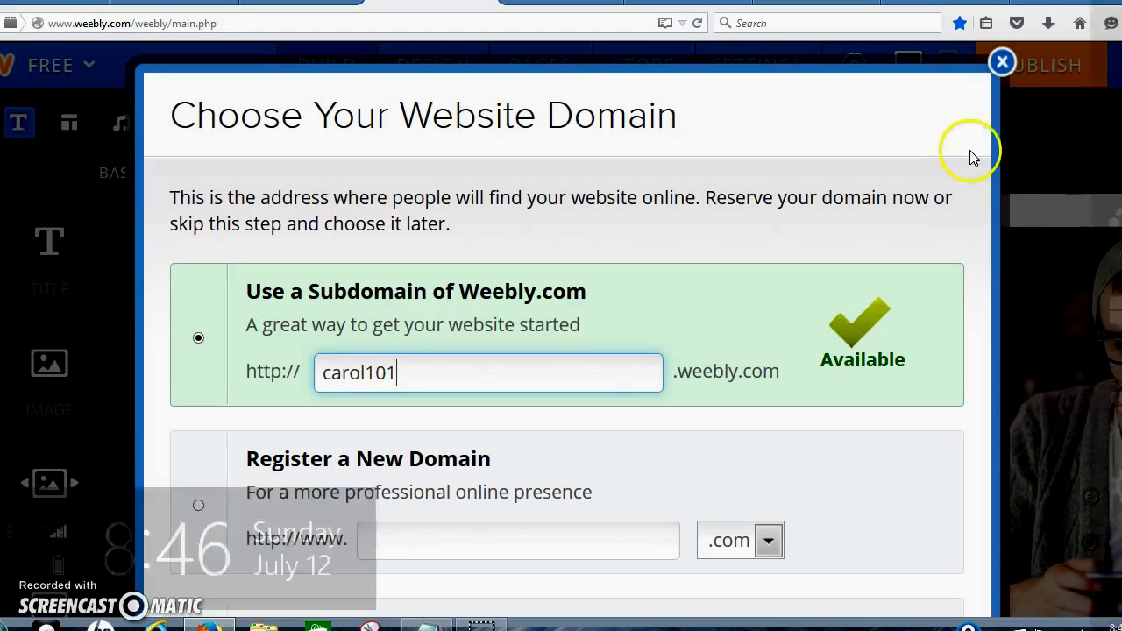
pyautogui.click(922, 58)
pyautogui.doubleClick(922, 57)
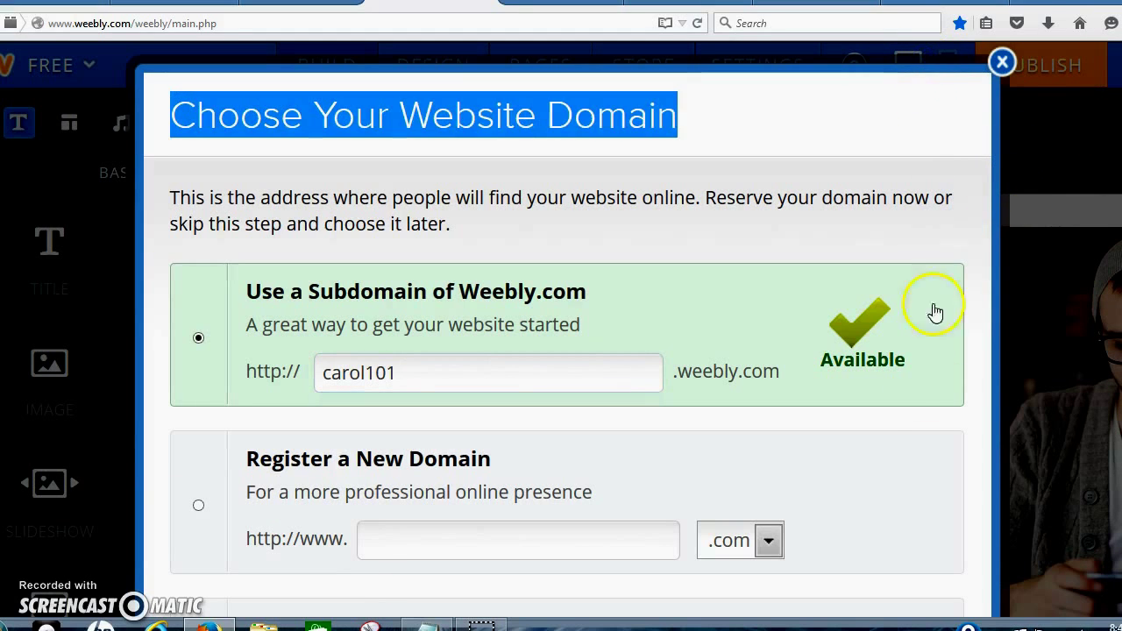
pyautogui.click(912, 436)
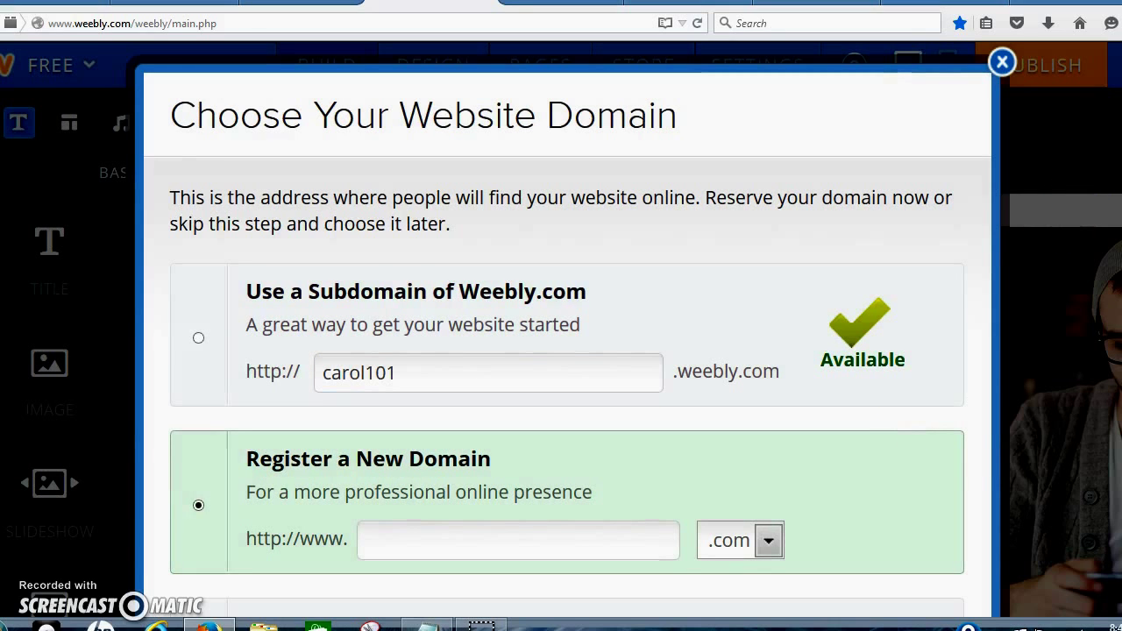
# - Zoom the browser page out to 110%
pyautogui.click(1111, 23)
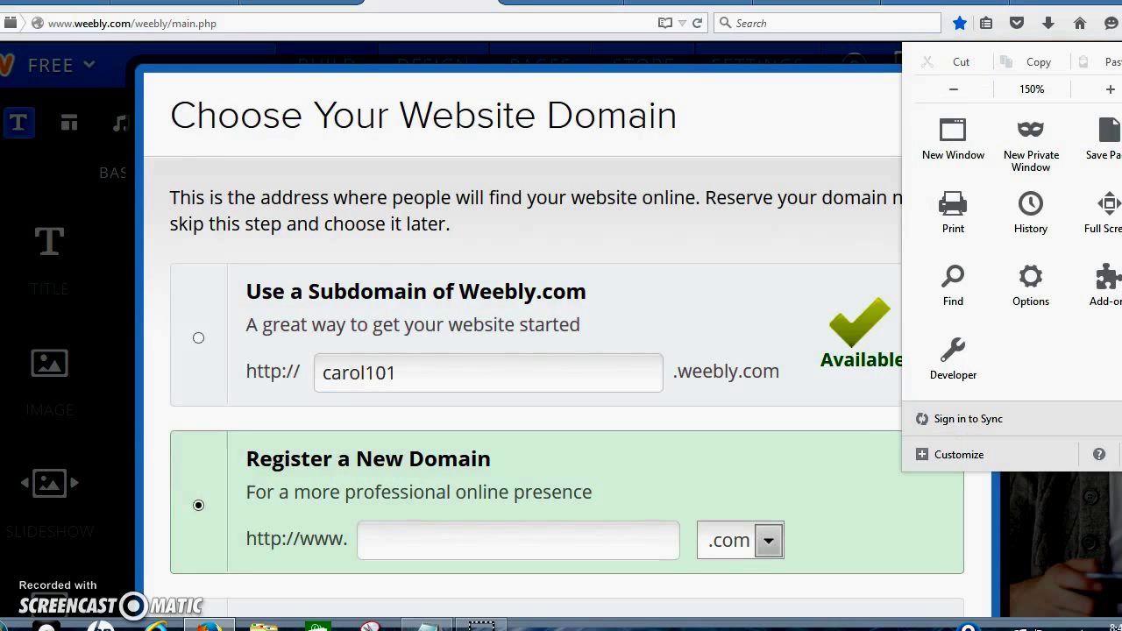
pyautogui.click(954, 89)
pyautogui.click(954, 88)
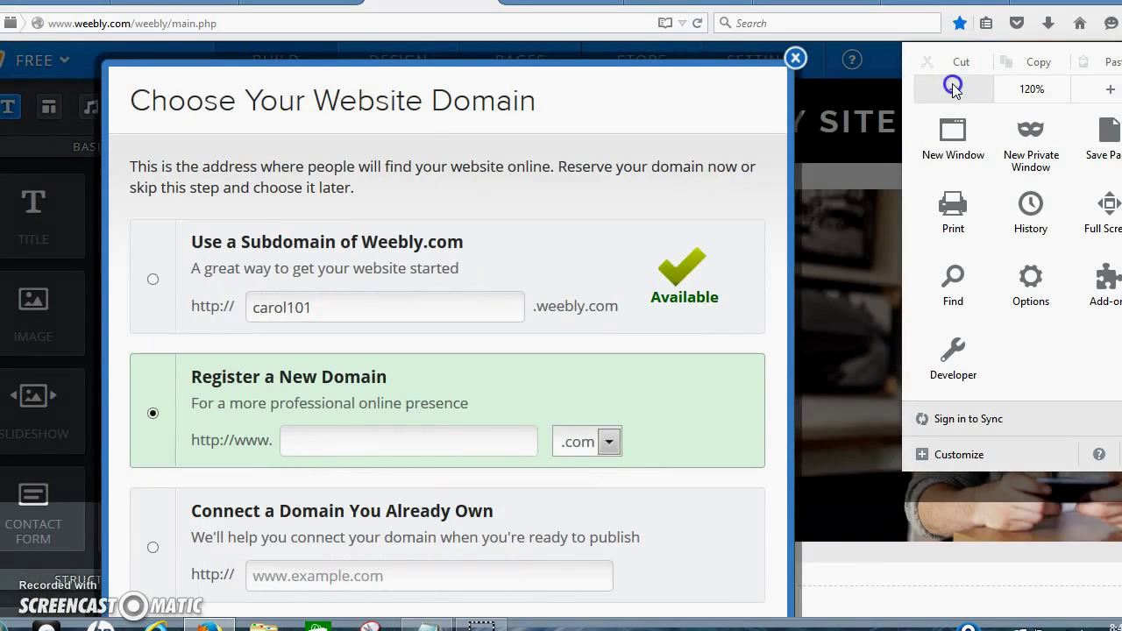
pyautogui.click(953, 89)
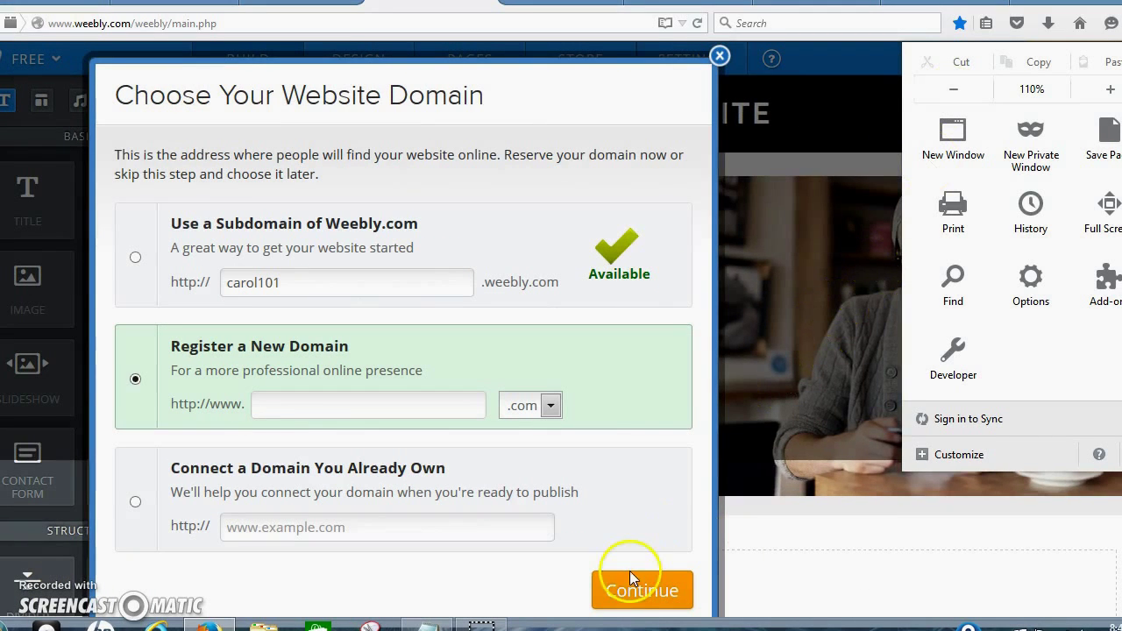
# - Go back to the available weebly.com subdomain and continue into the editor
pyautogui.click(631, 585)
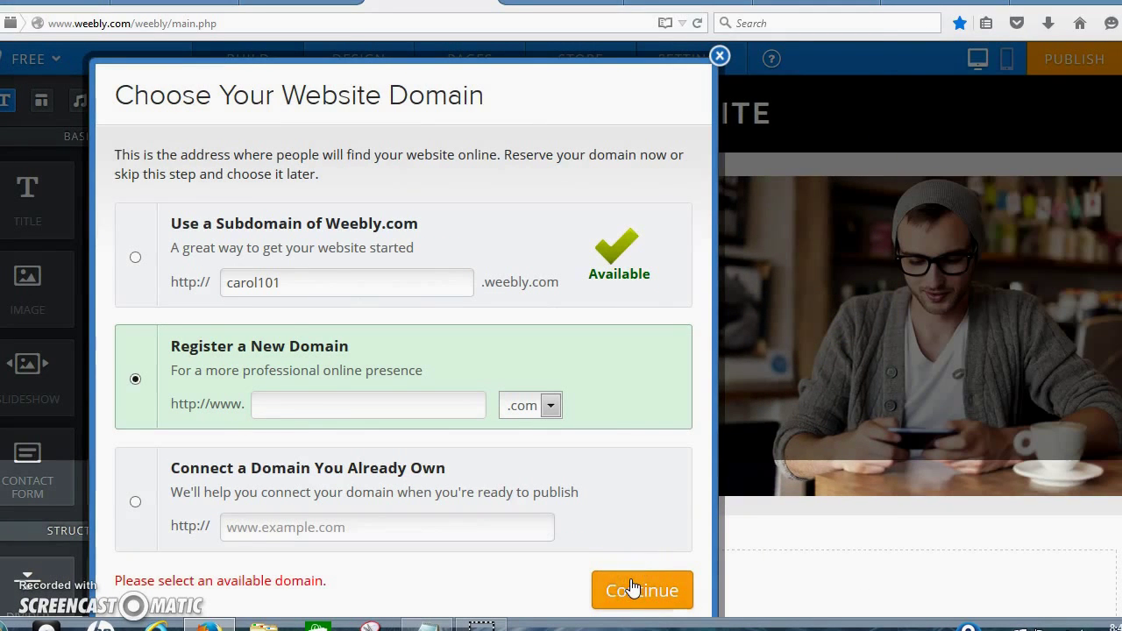
pyautogui.click(632, 585)
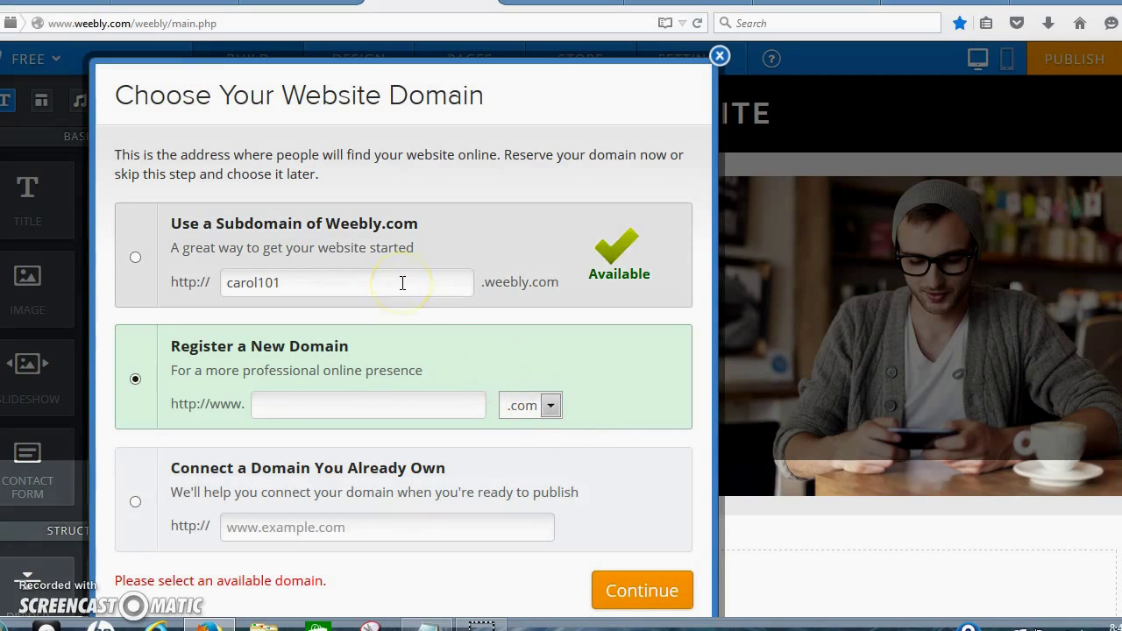
pyautogui.click(134, 256)
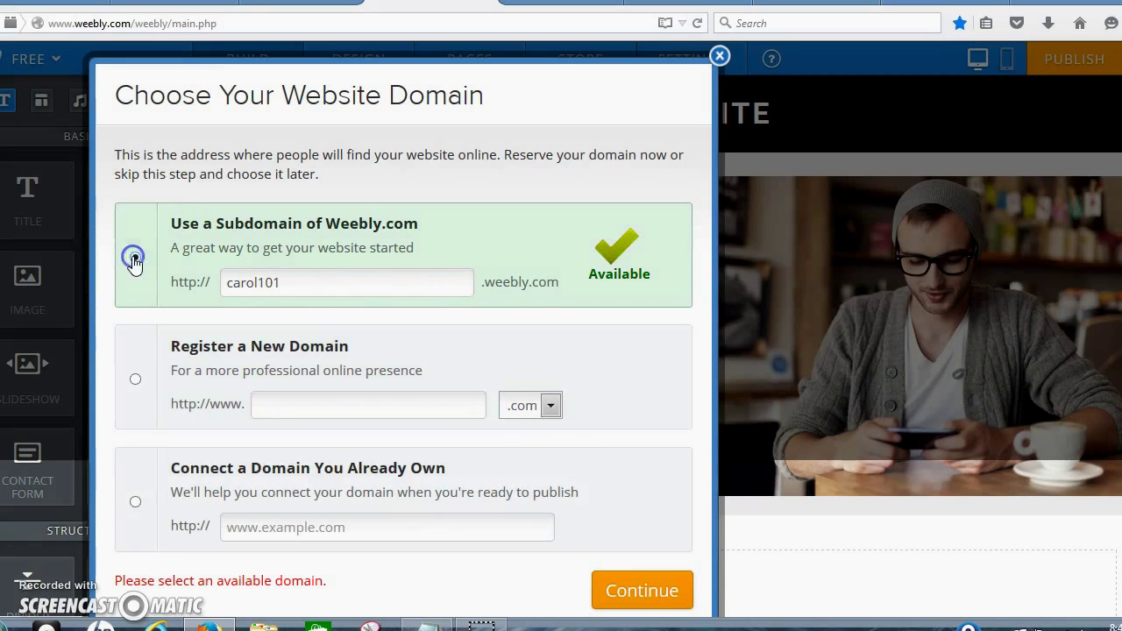
pyautogui.click(647, 596)
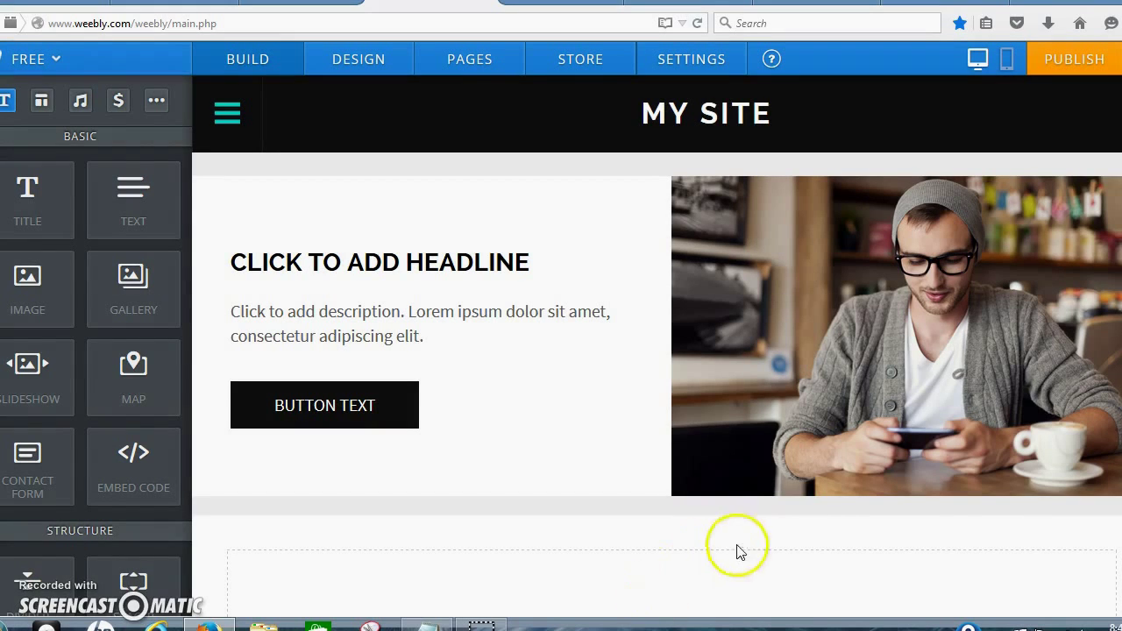
# - Change the MY SITE page layout to Splash via the header's settings
pyautogui.moveTo(1000, 486)
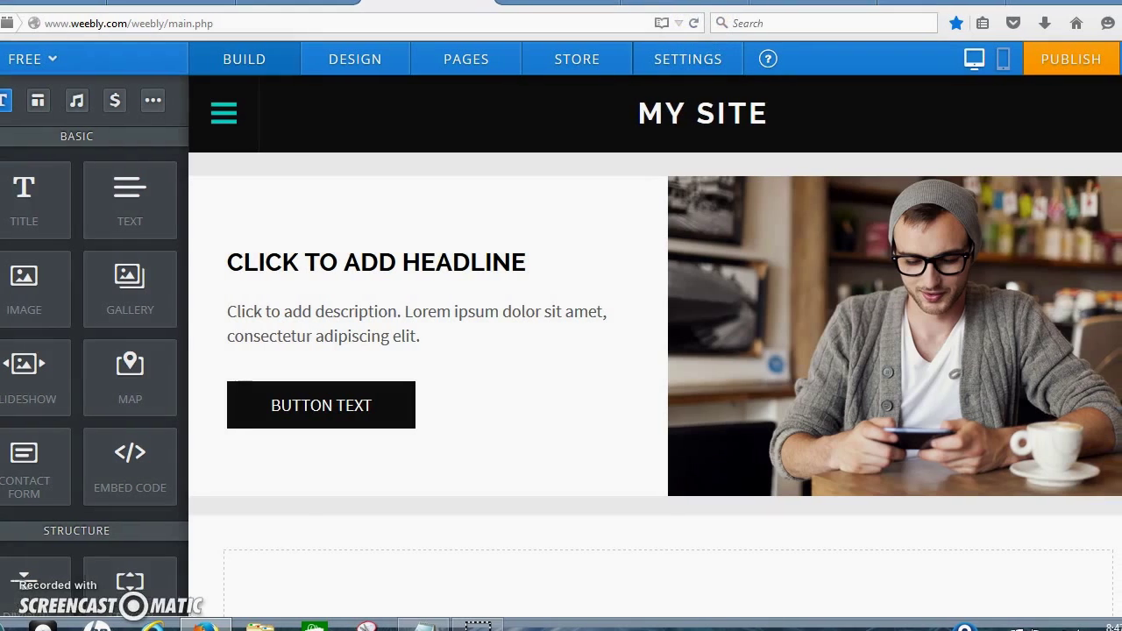
pyautogui.moveTo(789, 338)
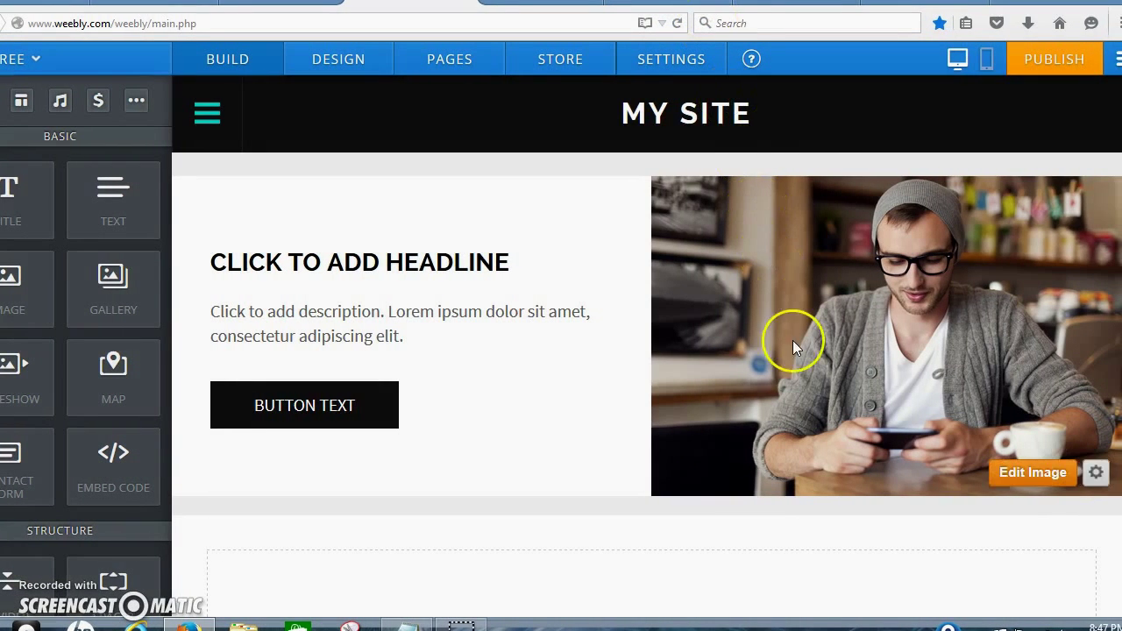
pyautogui.click(1098, 475)
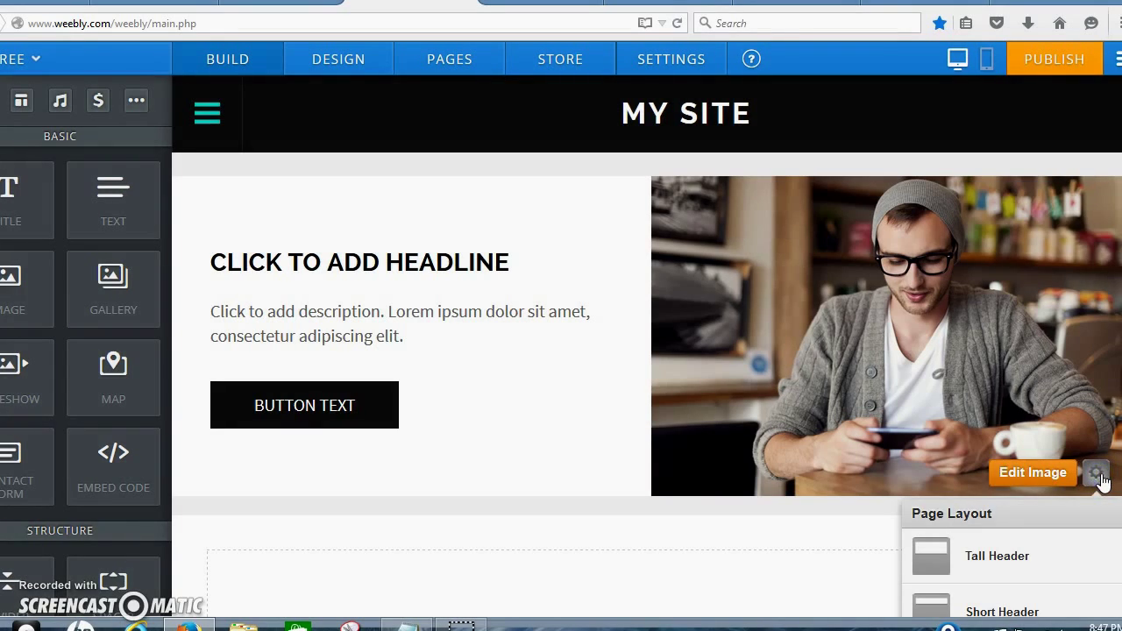
pyautogui.scroll(-3, 646, 350)
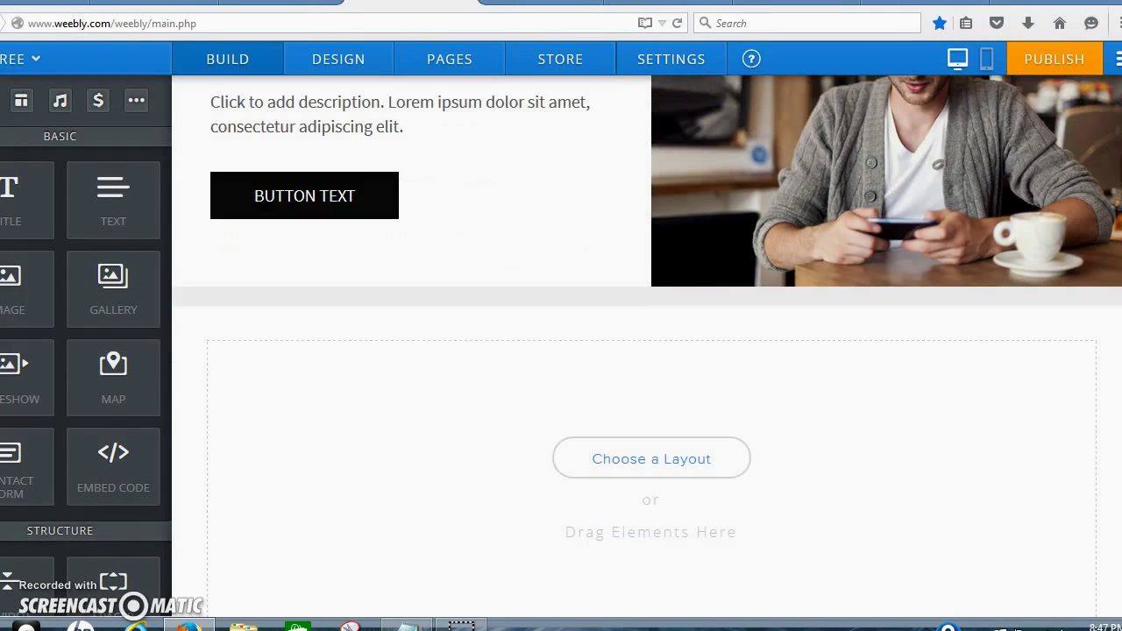
pyautogui.click(1101, 267)
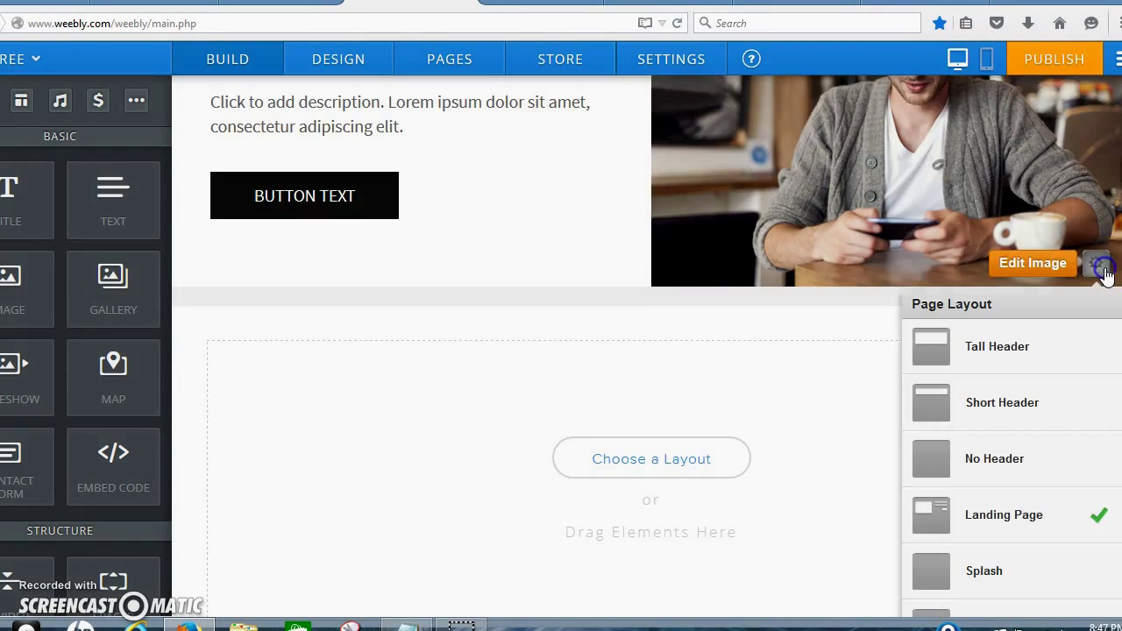
pyautogui.click(1006, 571)
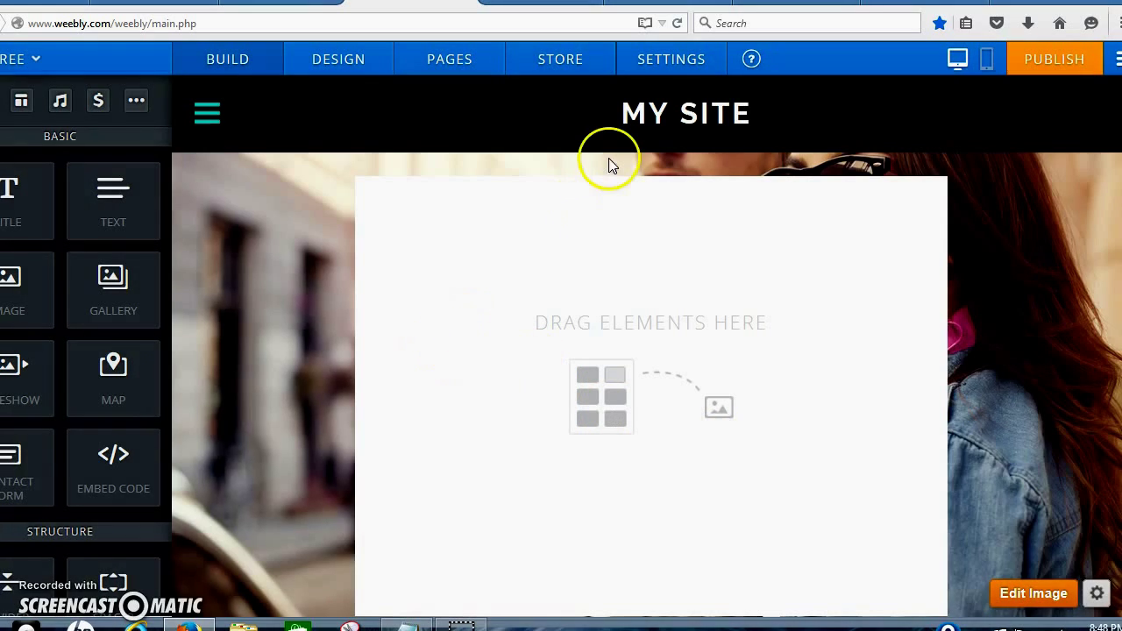
# - Copy the three-line headline from the published splash page, then return to the editor
pyautogui.click(667, 0)
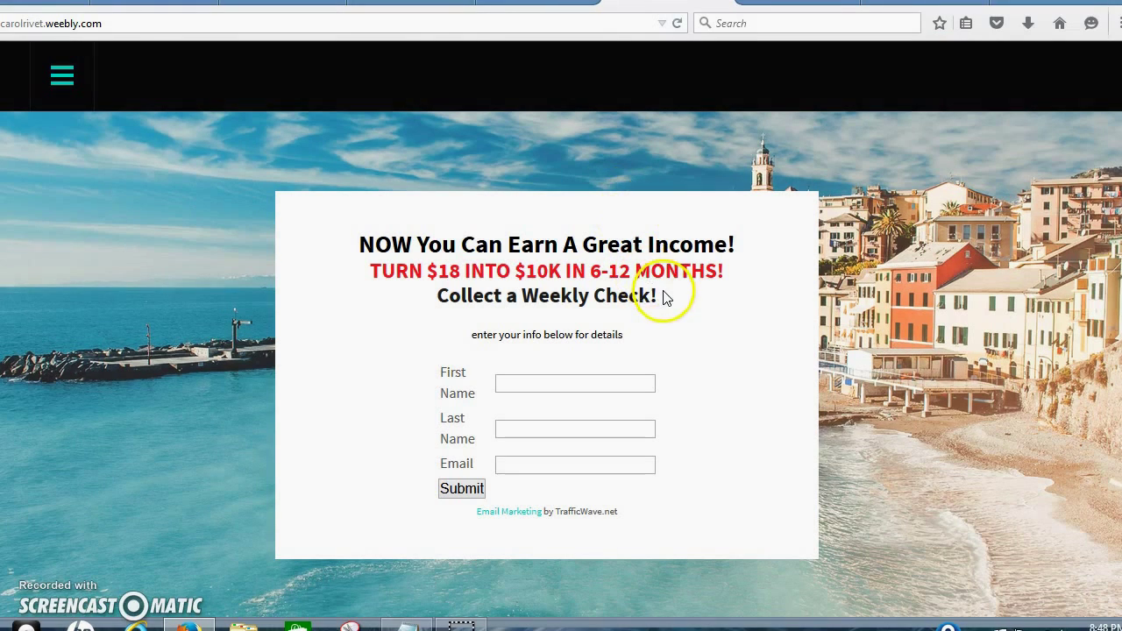
pyautogui.moveTo(656, 295); pyautogui.dragTo(361, 244)
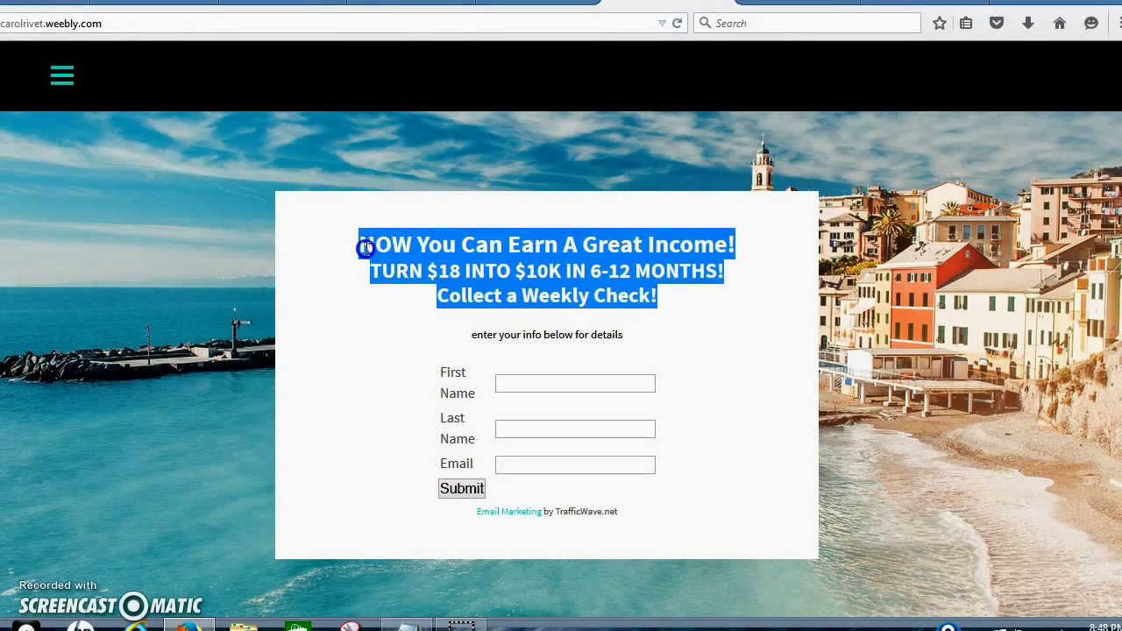
pyautogui.rightClick(363, 248)
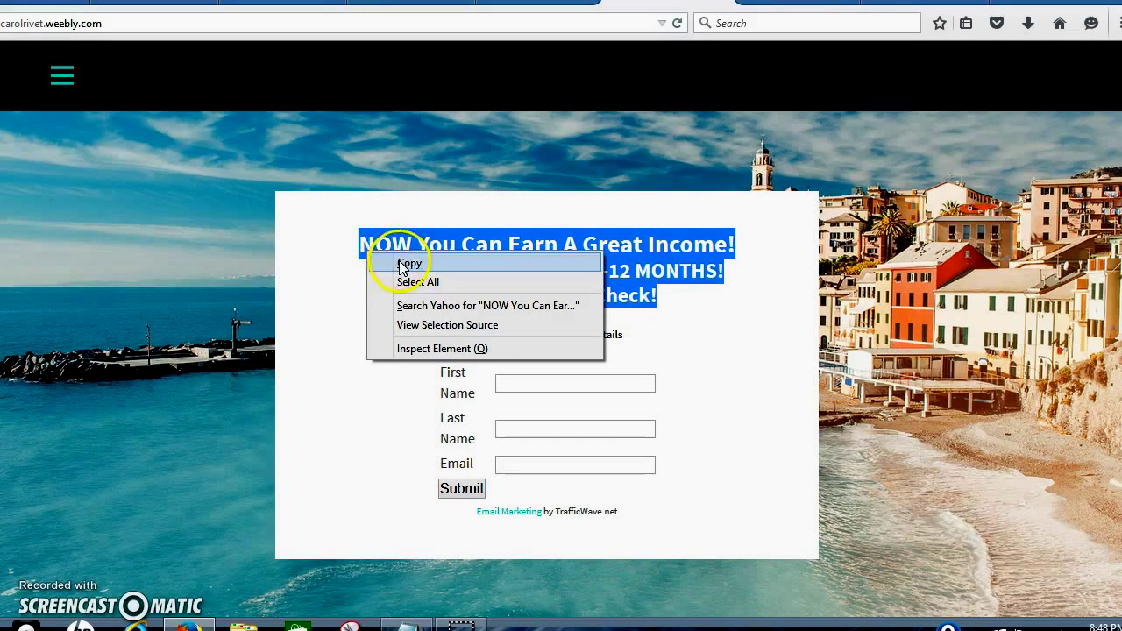
pyautogui.click(400, 264)
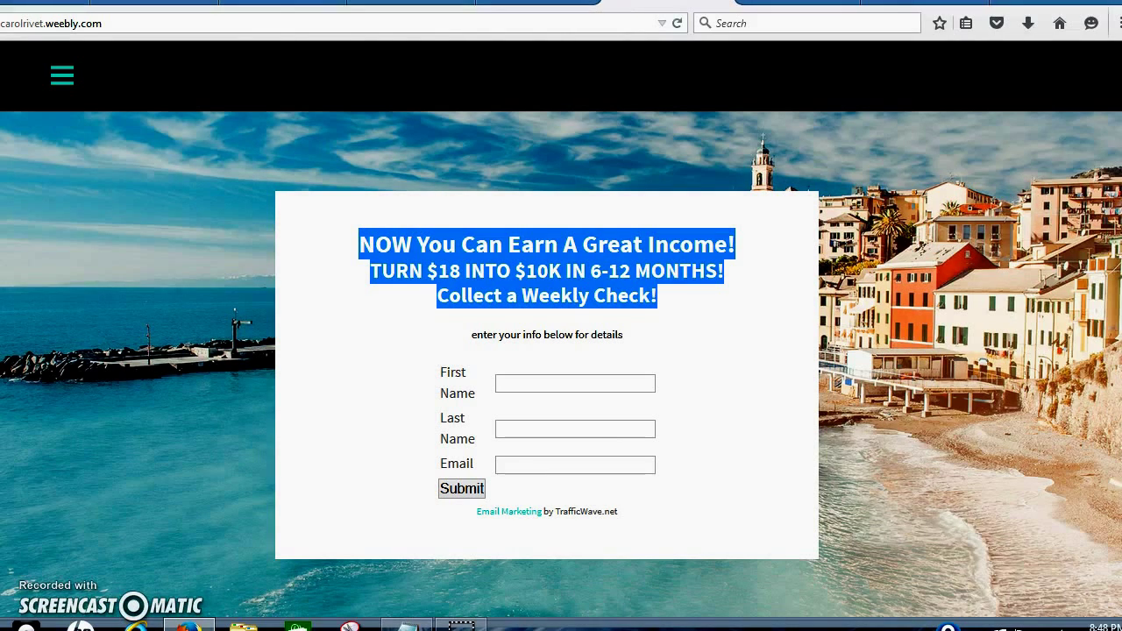
pyautogui.click(411, 2)
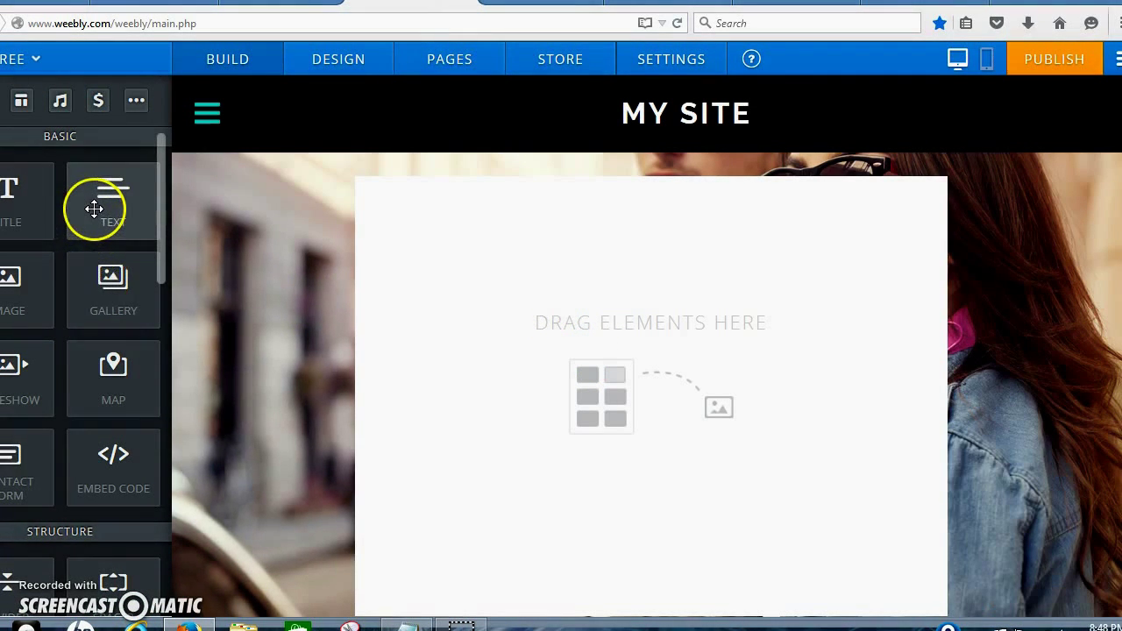
# - Add a Text element to the content box and paste the copied headline into it
pyautogui.moveTo(94, 209); pyautogui.dragTo(634, 270)
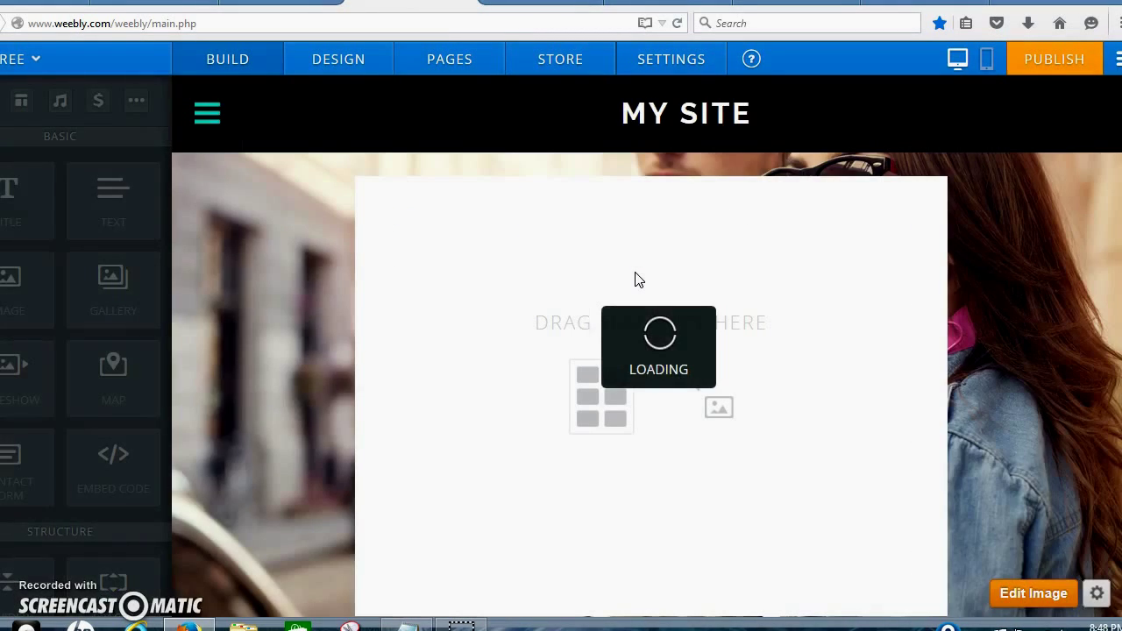
pyautogui.click(517, 230)
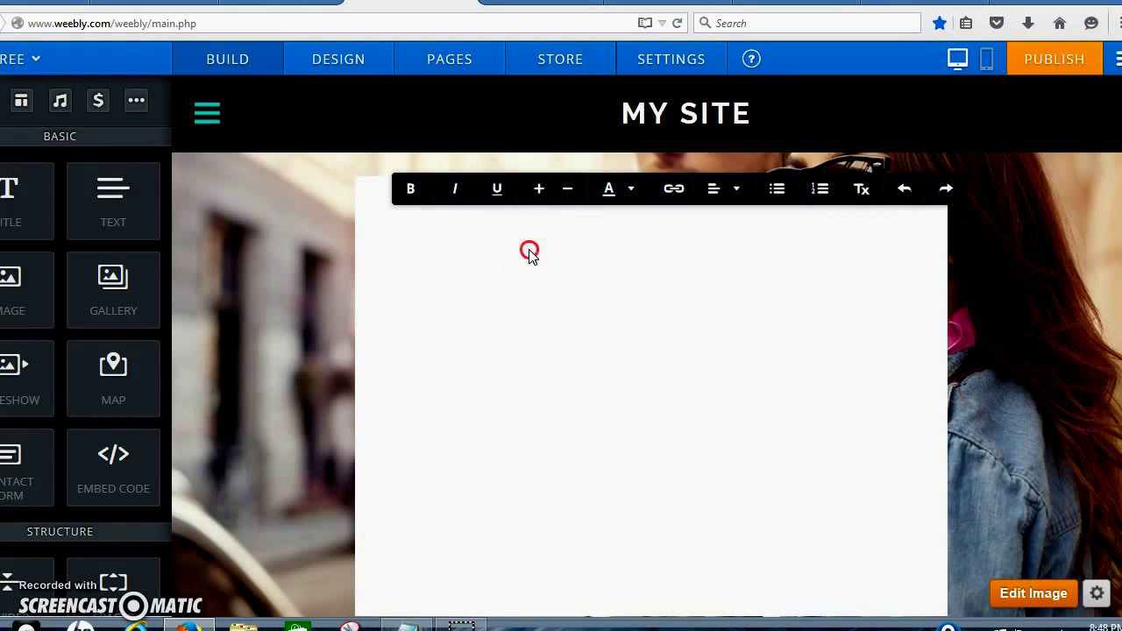
pyautogui.rightClick(530, 253)
pyautogui.click(516, 233)
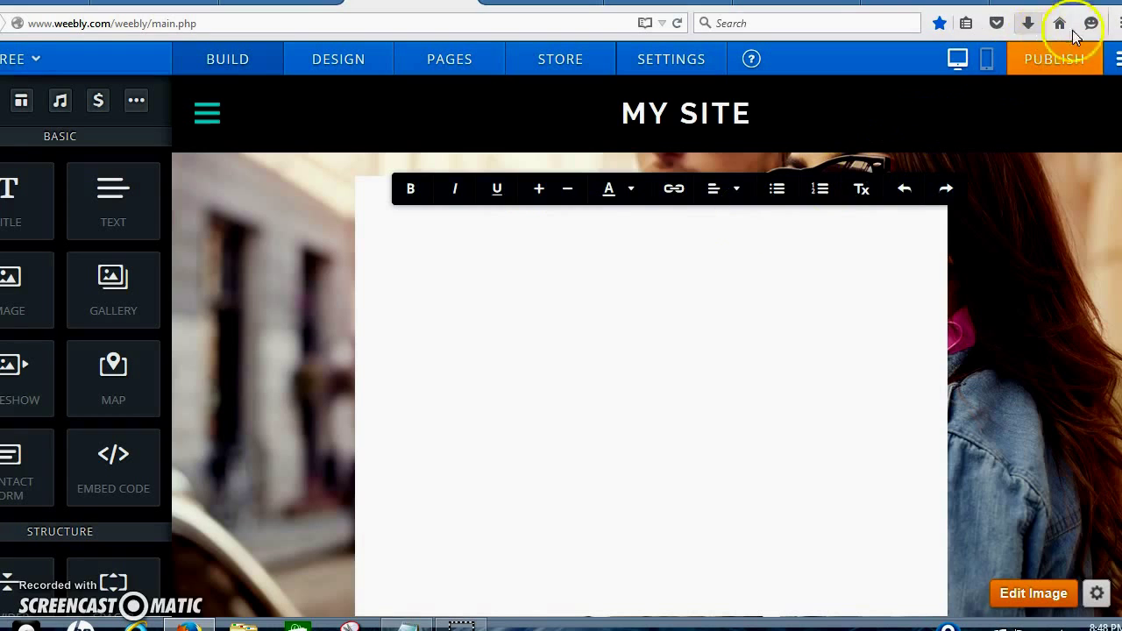
pyautogui.click(1118, 59)
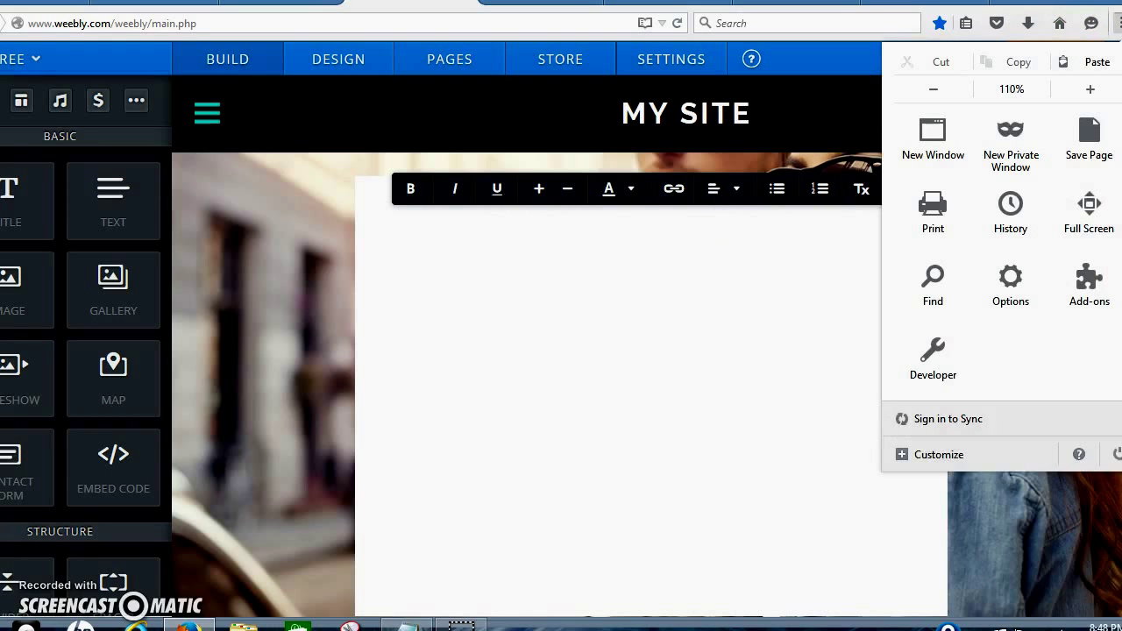
pyautogui.click(1095, 60)
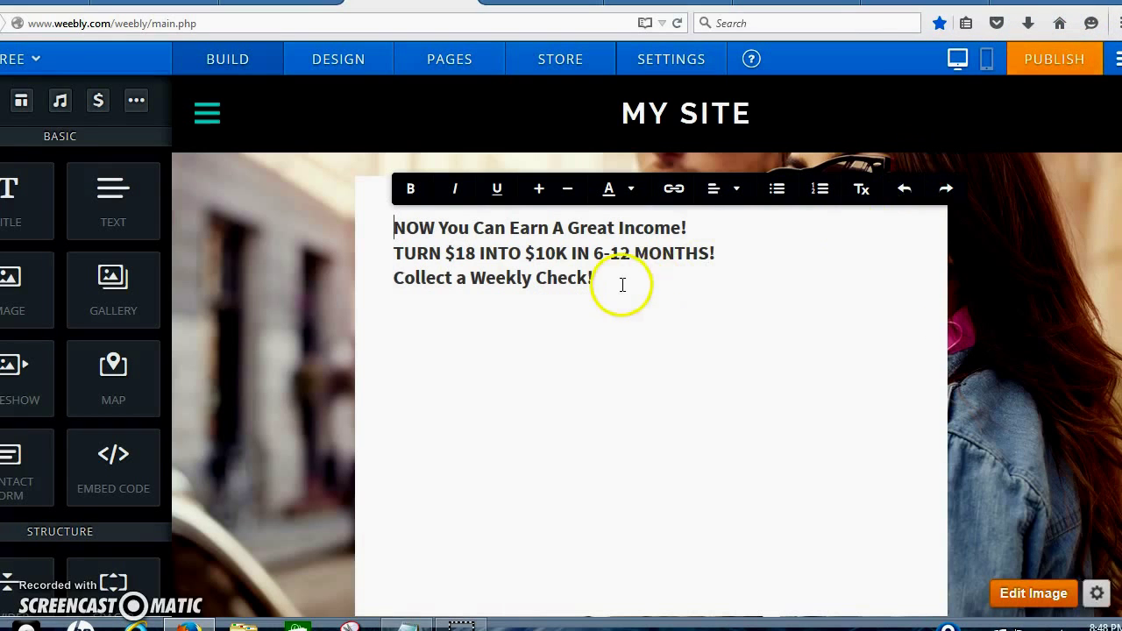
# - Centre the three headline lines and colour them near-black
pyautogui.moveTo(622, 283); pyautogui.dragTo(399, 228)
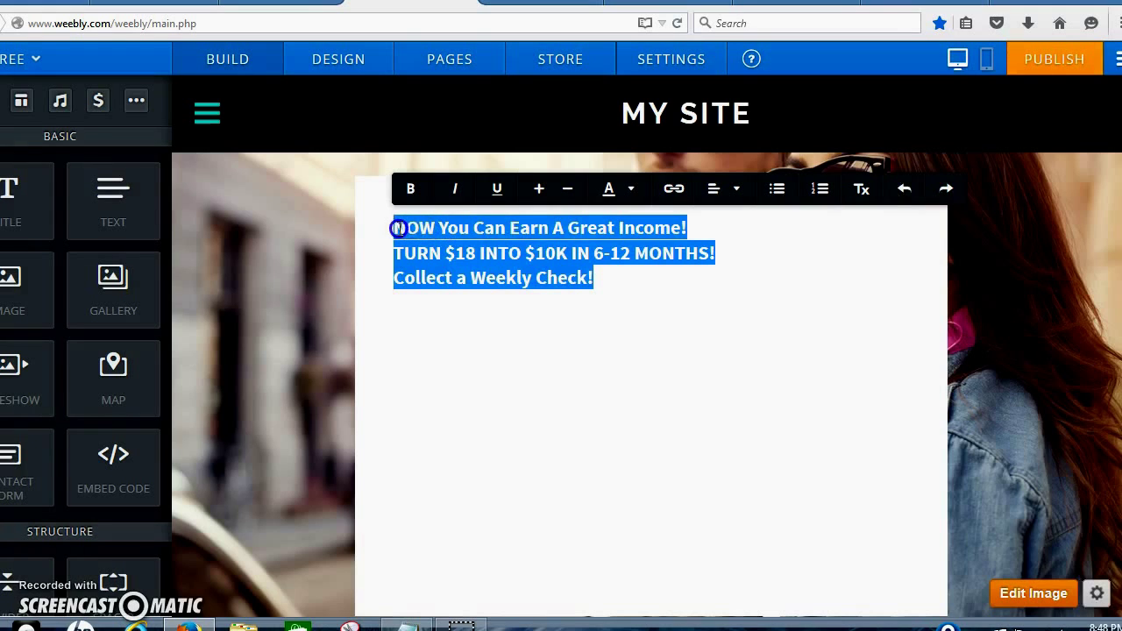
pyautogui.click(735, 189)
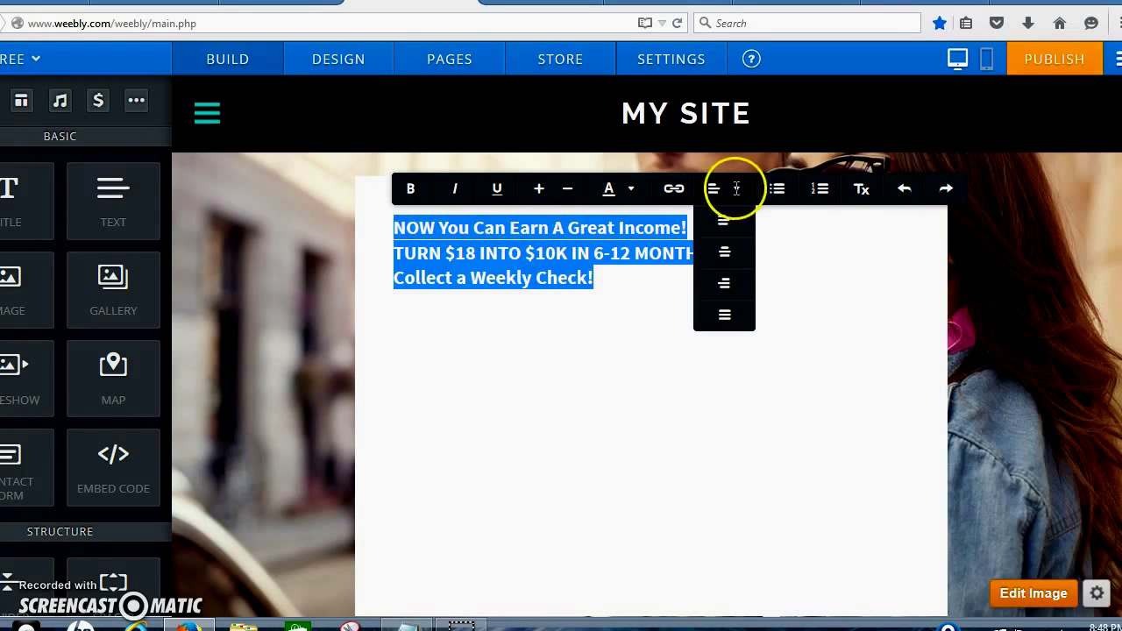
pyautogui.click(731, 256)
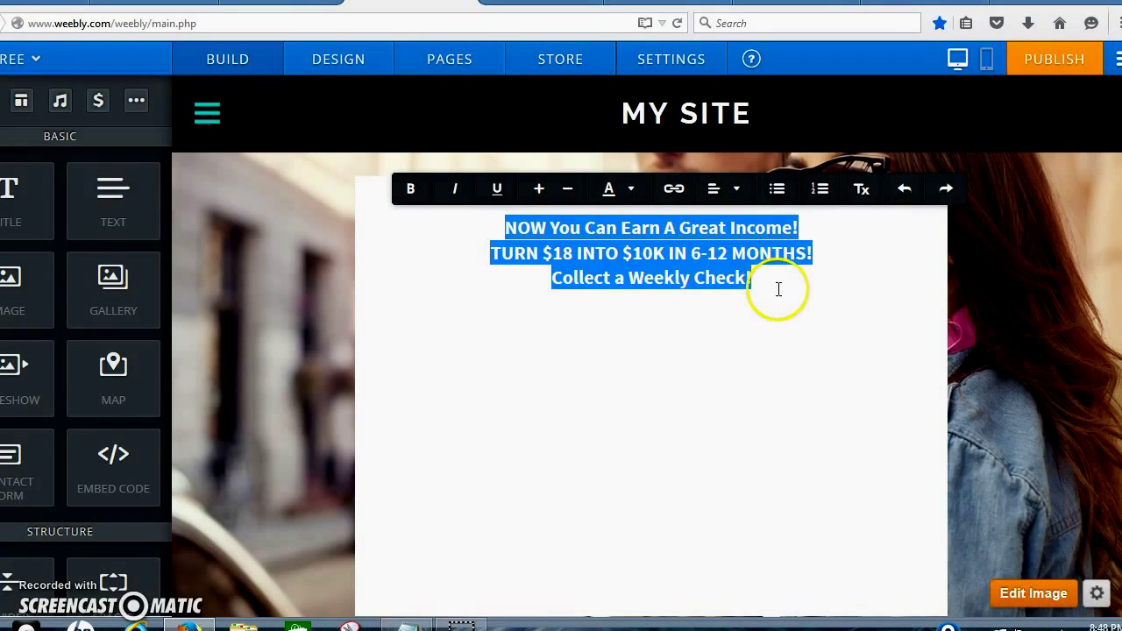
pyautogui.click(621, 191)
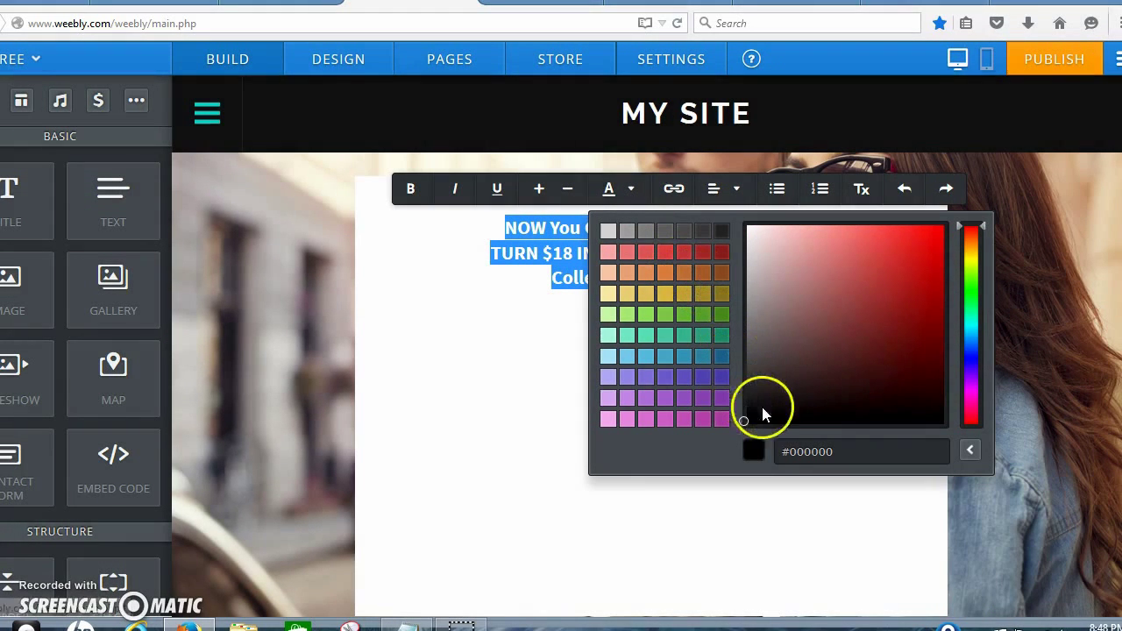
pyautogui.click(789, 421)
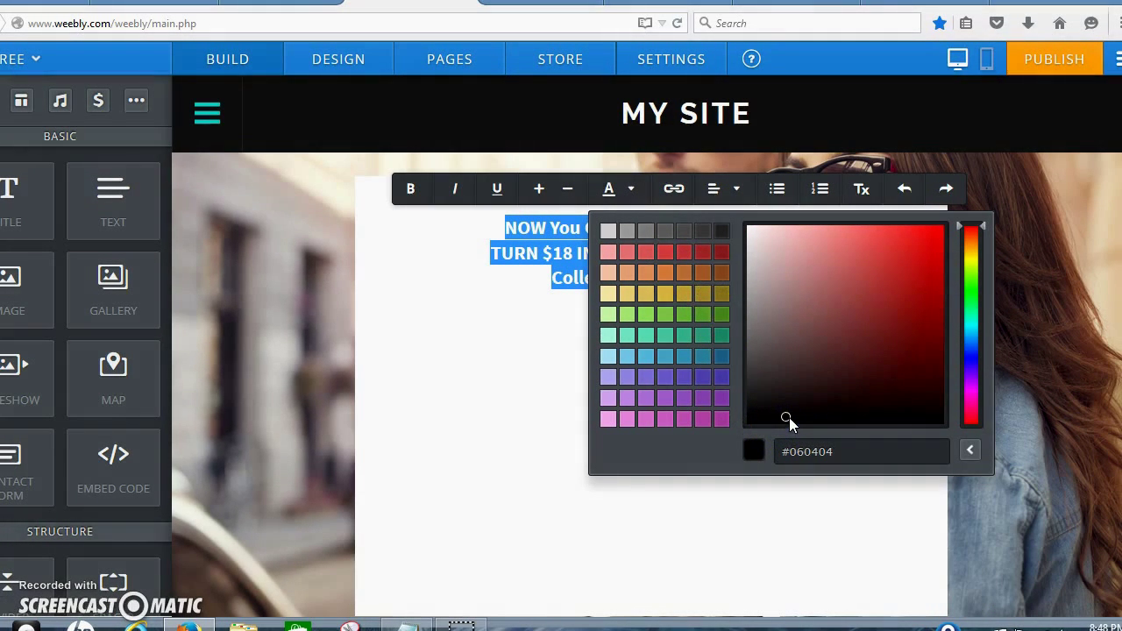
pyautogui.click(539, 343)
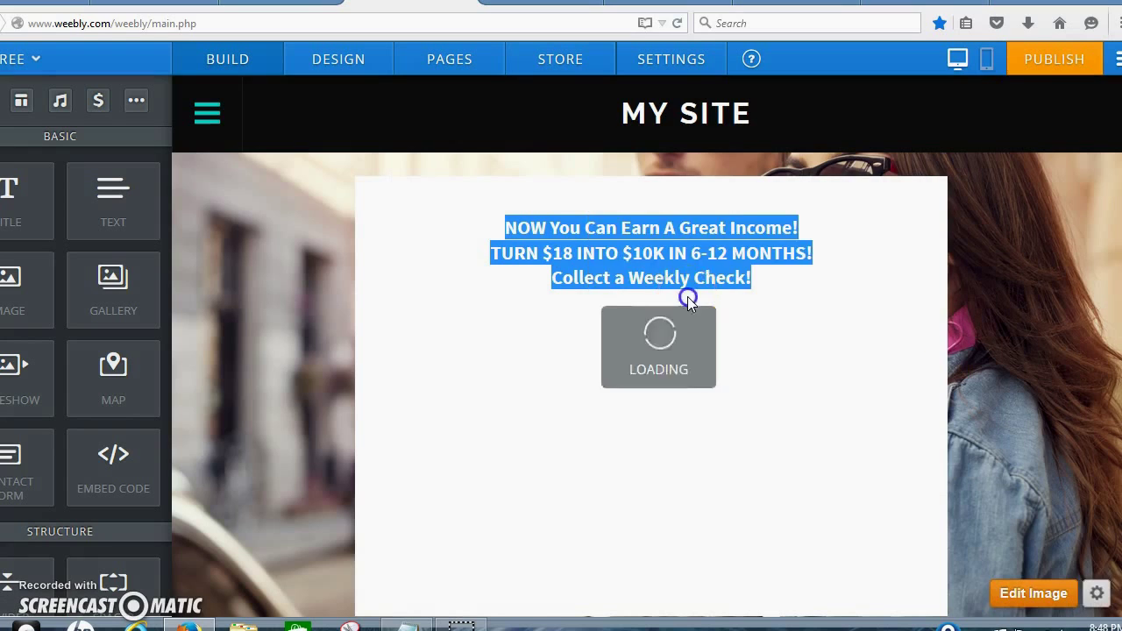
# - Make the second headline line dark red and compare against the published splash page
pyautogui.moveTo(813, 252); pyautogui.dragTo(674, 253)
pyautogui.moveTo(576, 249); pyautogui.dragTo(497, 257)
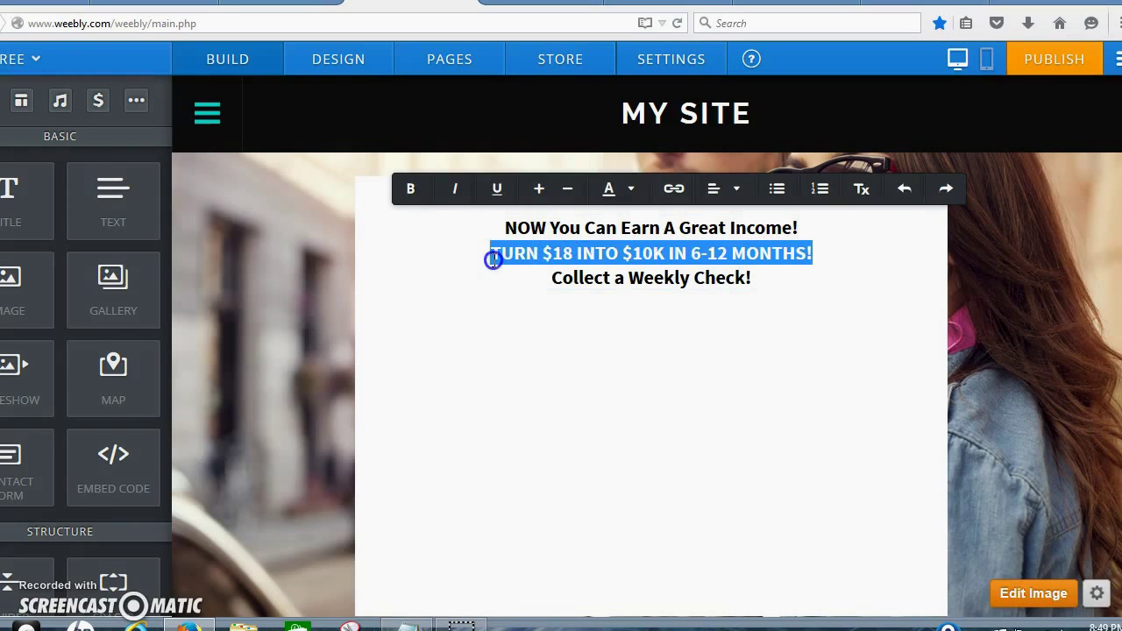
pyautogui.click(632, 192)
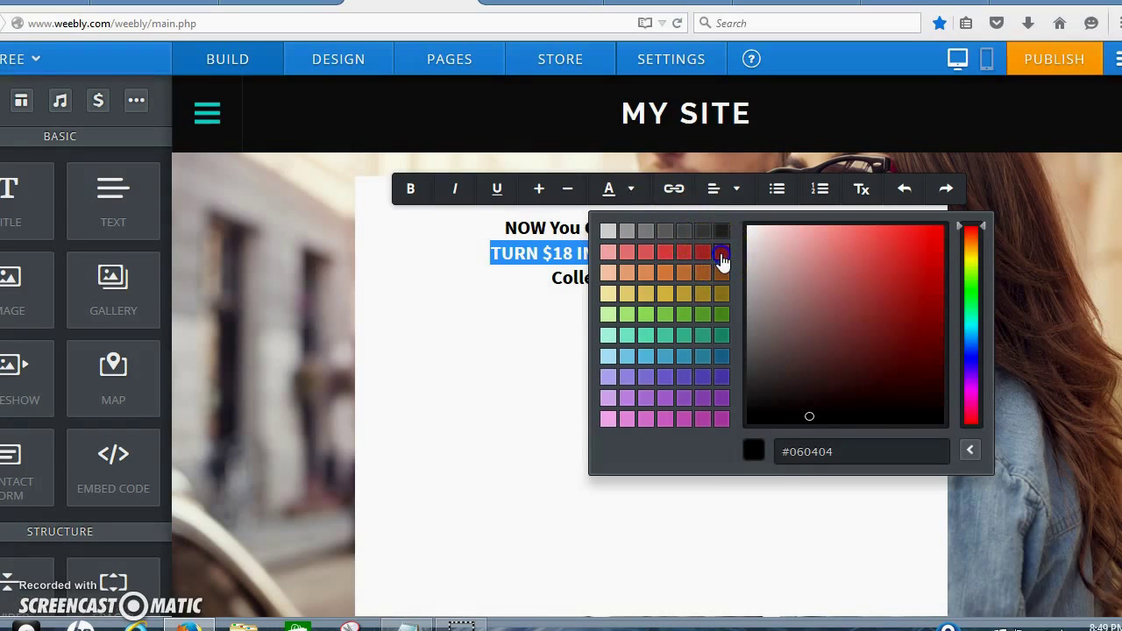
pyautogui.click(721, 259)
pyautogui.click(626, 300)
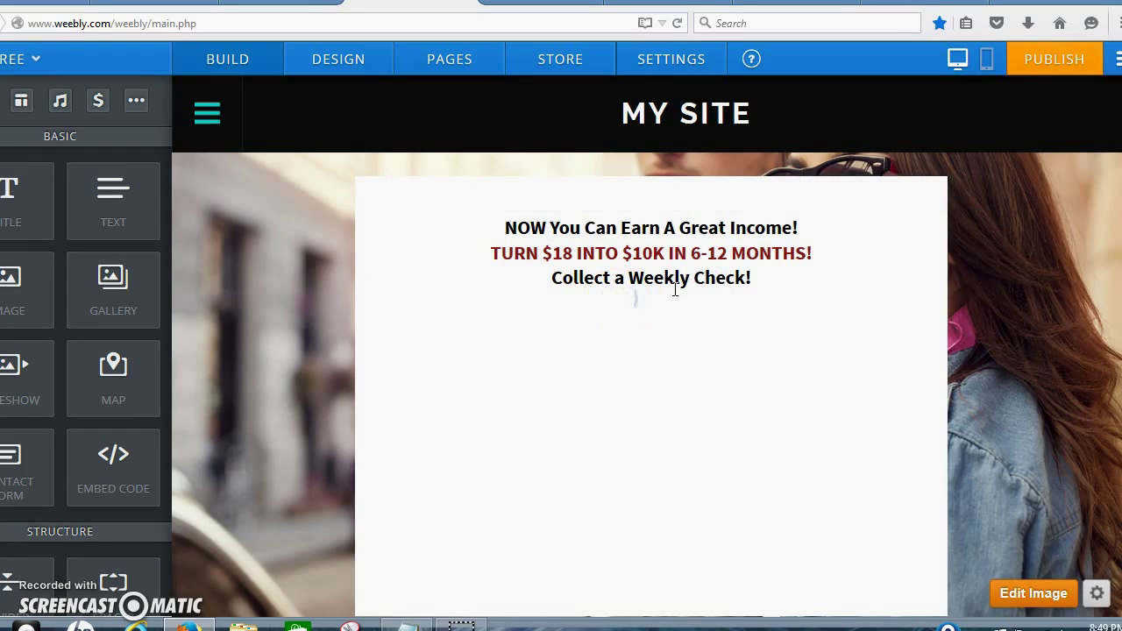
pyautogui.click(753, 276)
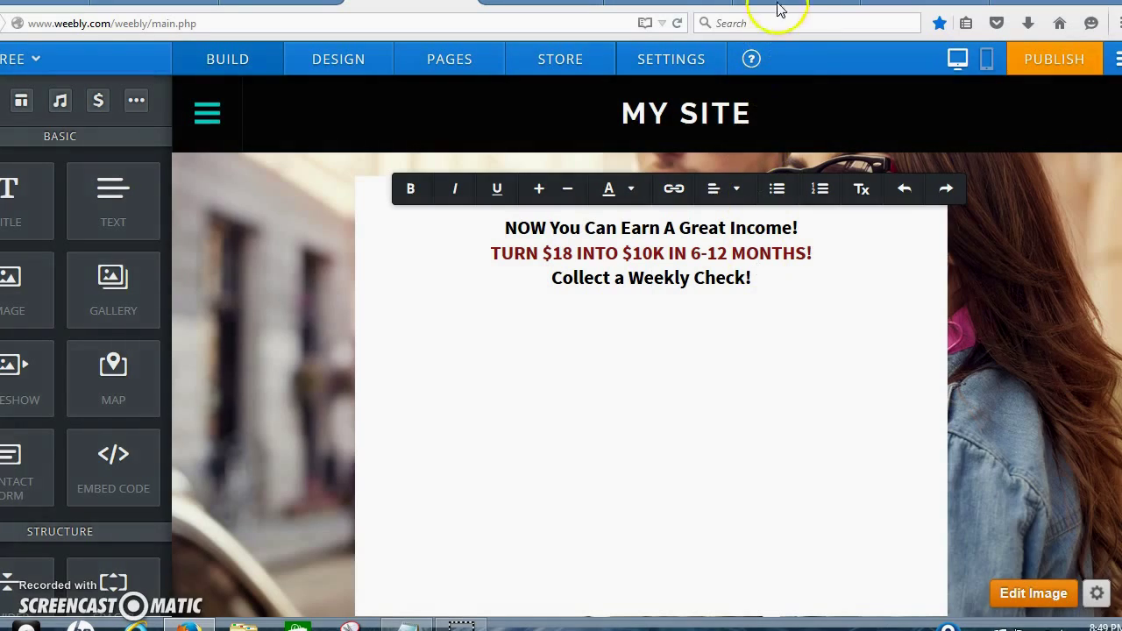
pyautogui.click(539, 2)
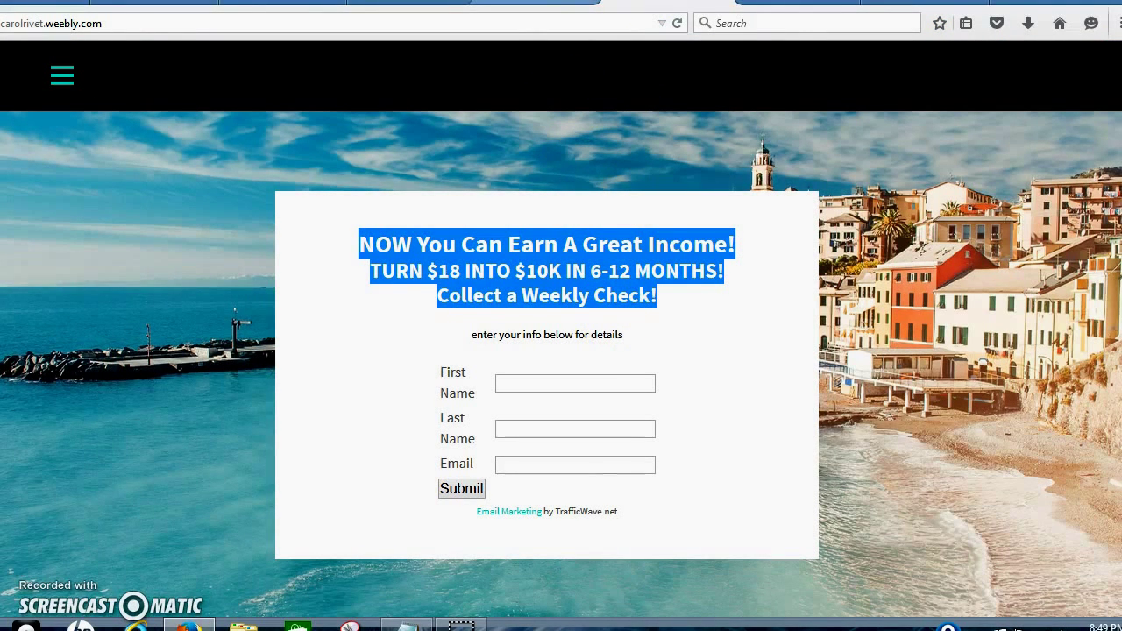
pyautogui.click(407, 2)
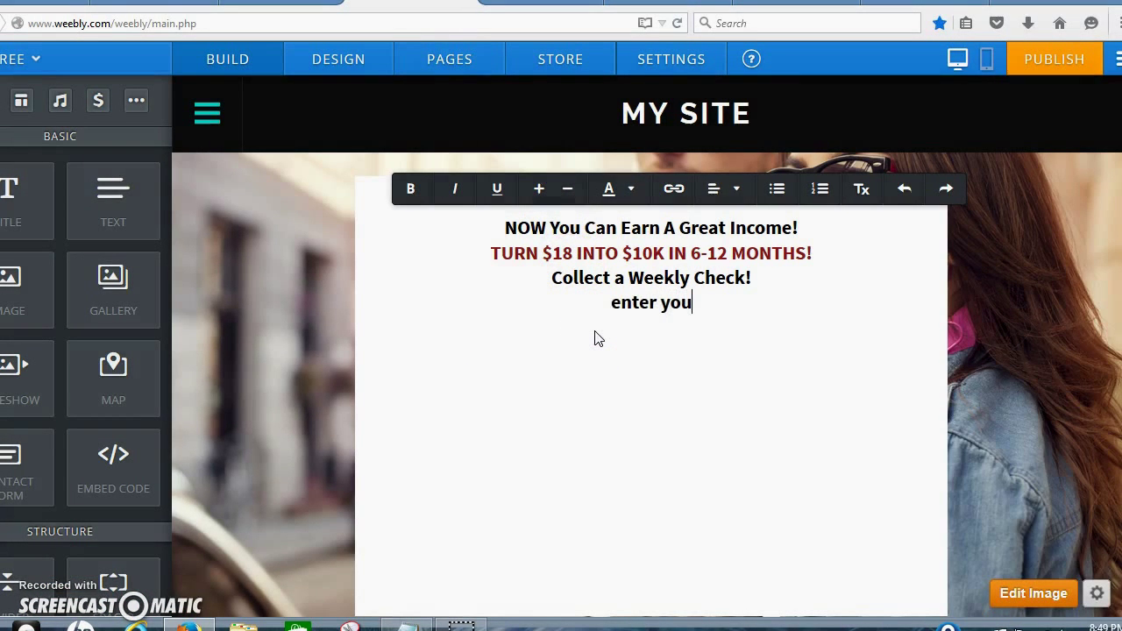
# - Add 'enter your info for all the details' beneath the headline in smaller, non-bold text
pyautogui.write('fo f')
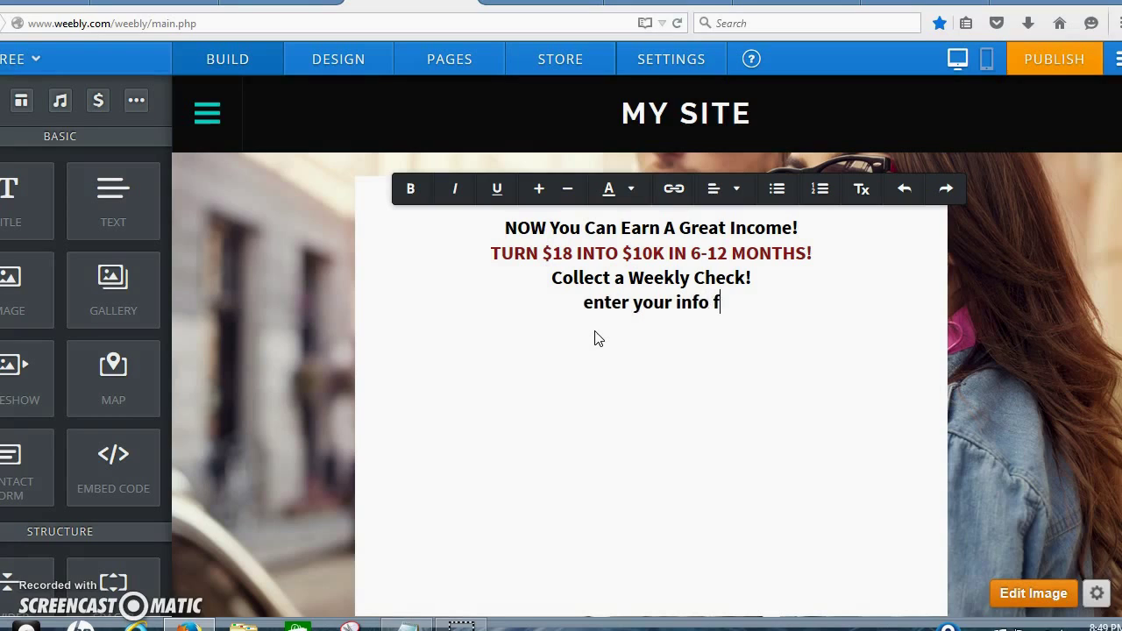
pyautogui.write('or all')
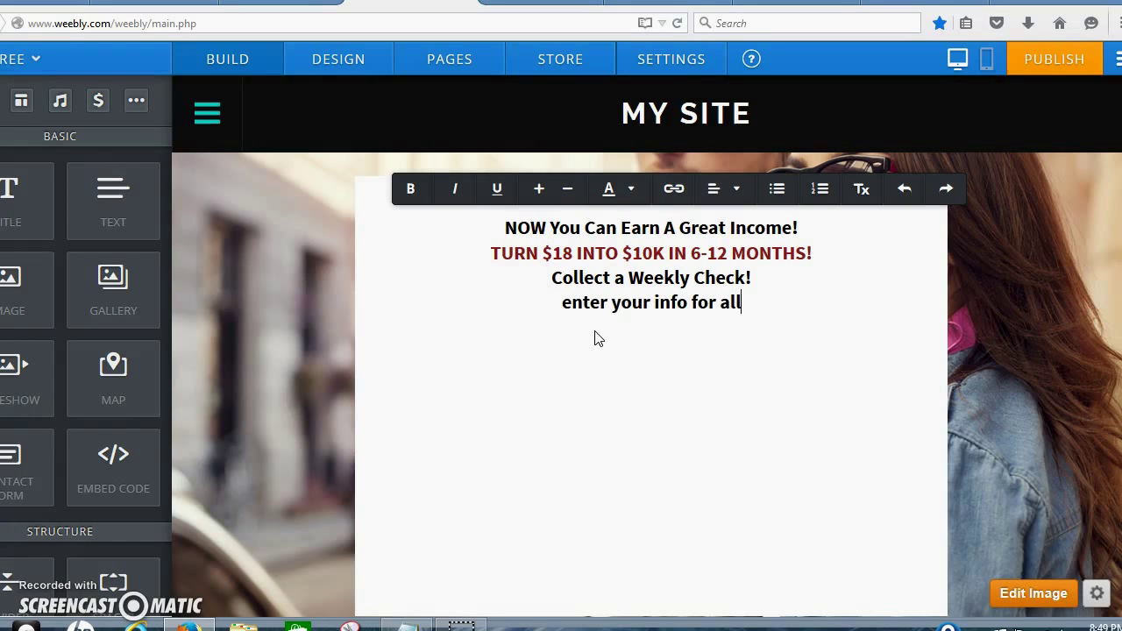
pyautogui.write(' the details')
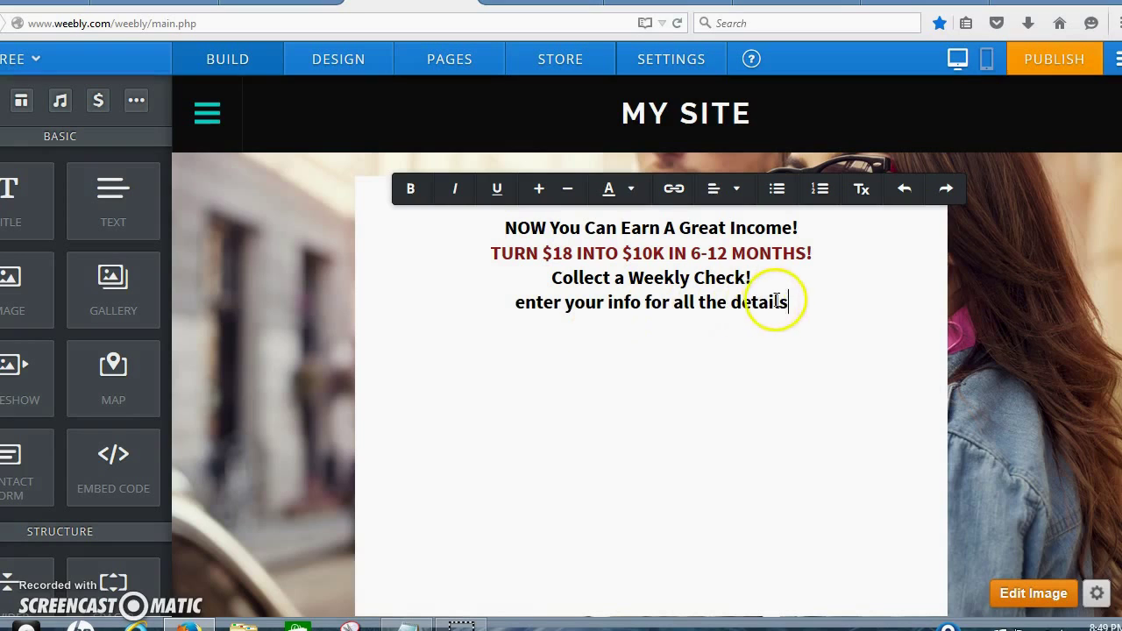
pyautogui.moveTo(787, 302); pyautogui.dragTo(506, 304)
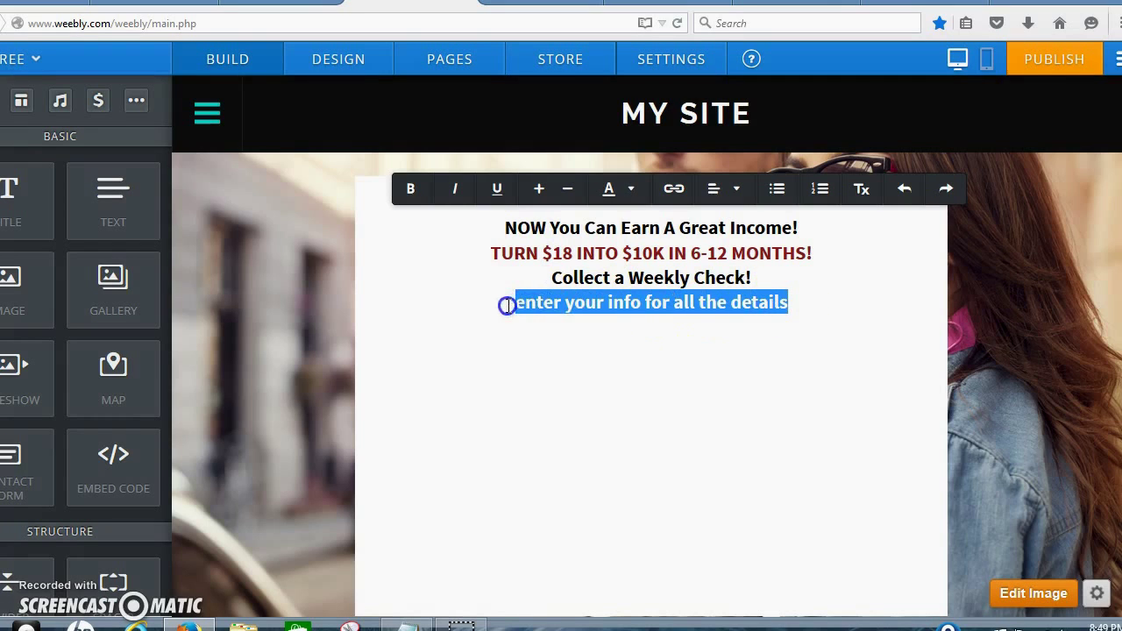
pyautogui.click(412, 189)
pyautogui.click(497, 191)
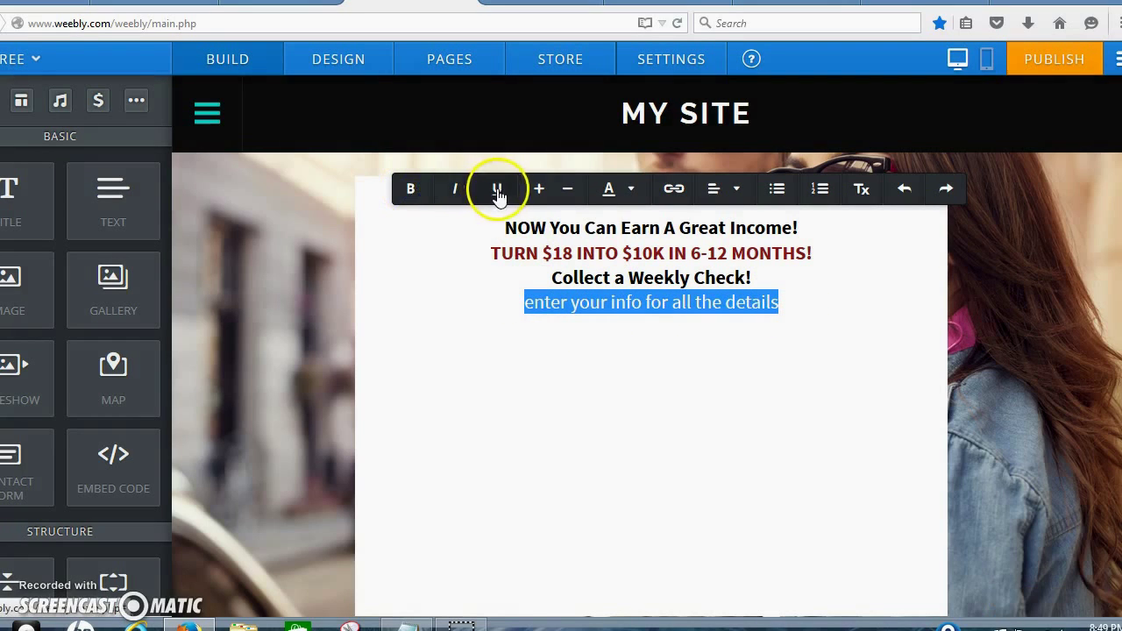
pyautogui.click(566, 190)
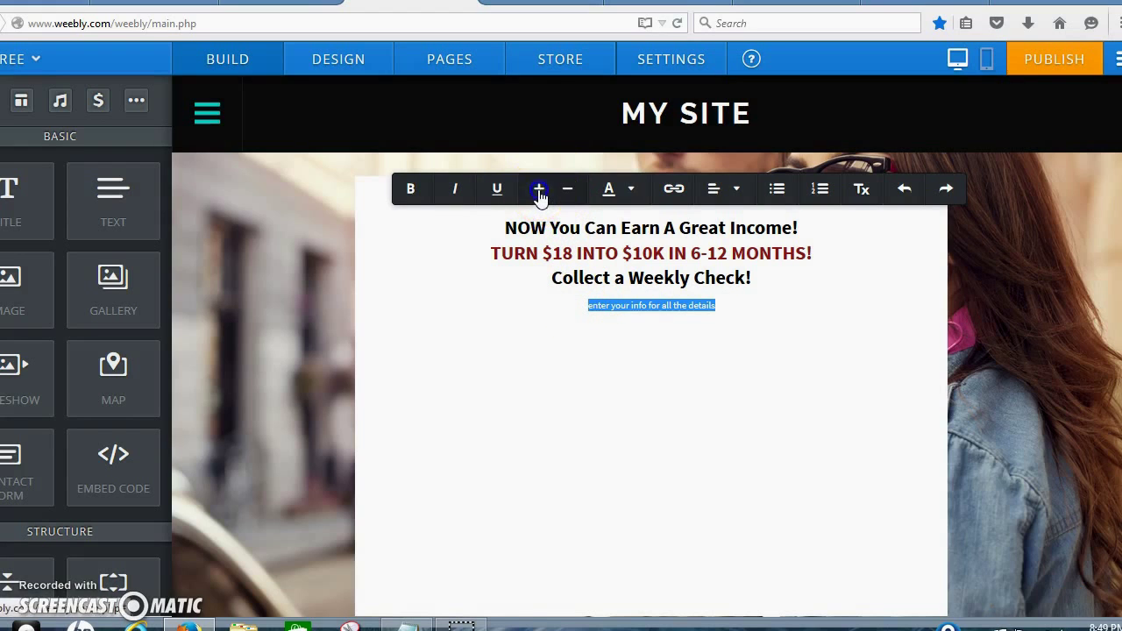
pyautogui.click(538, 190)
pyautogui.click(557, 308)
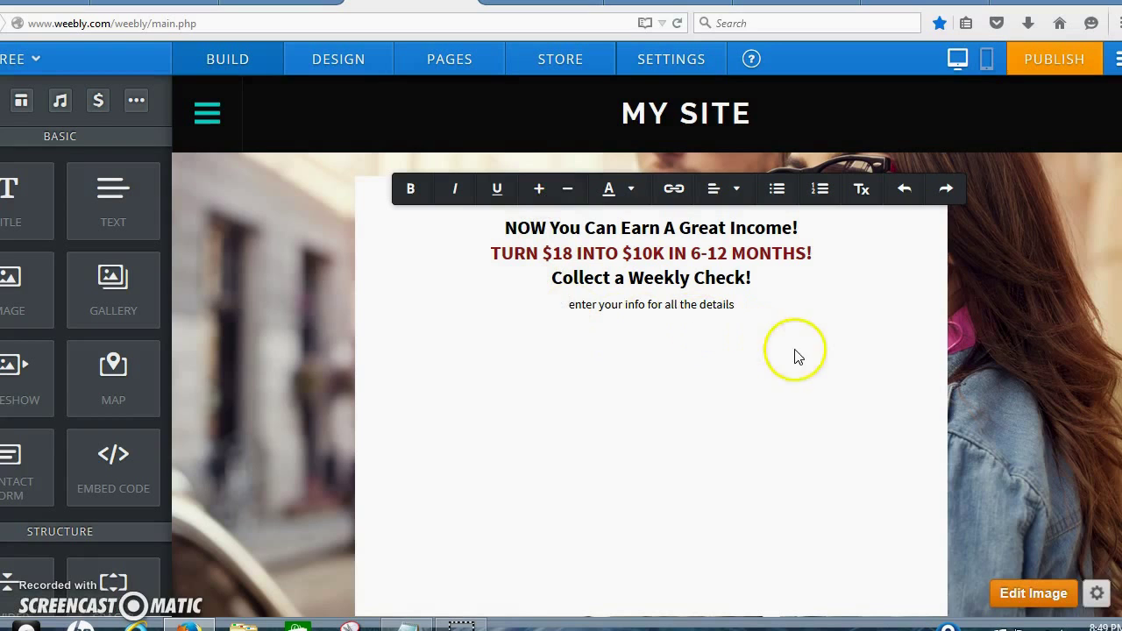
pyautogui.click(835, 383)
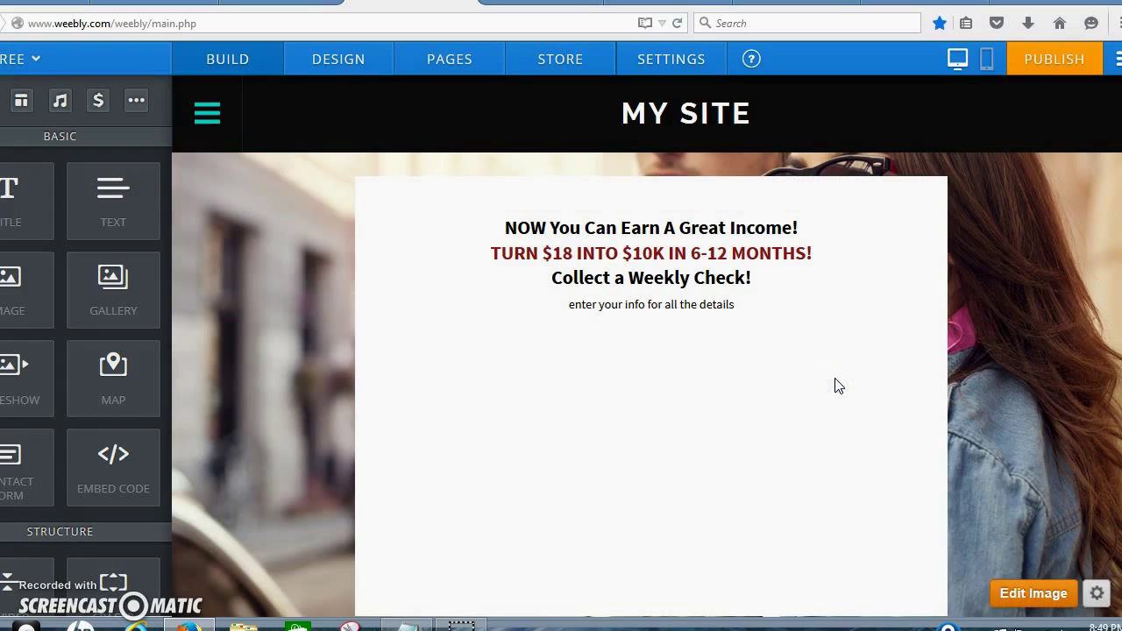
# - Cancel publishing, then place a centre-aligned Embed Code element below the subtext
pyautogui.click(1027, 75)
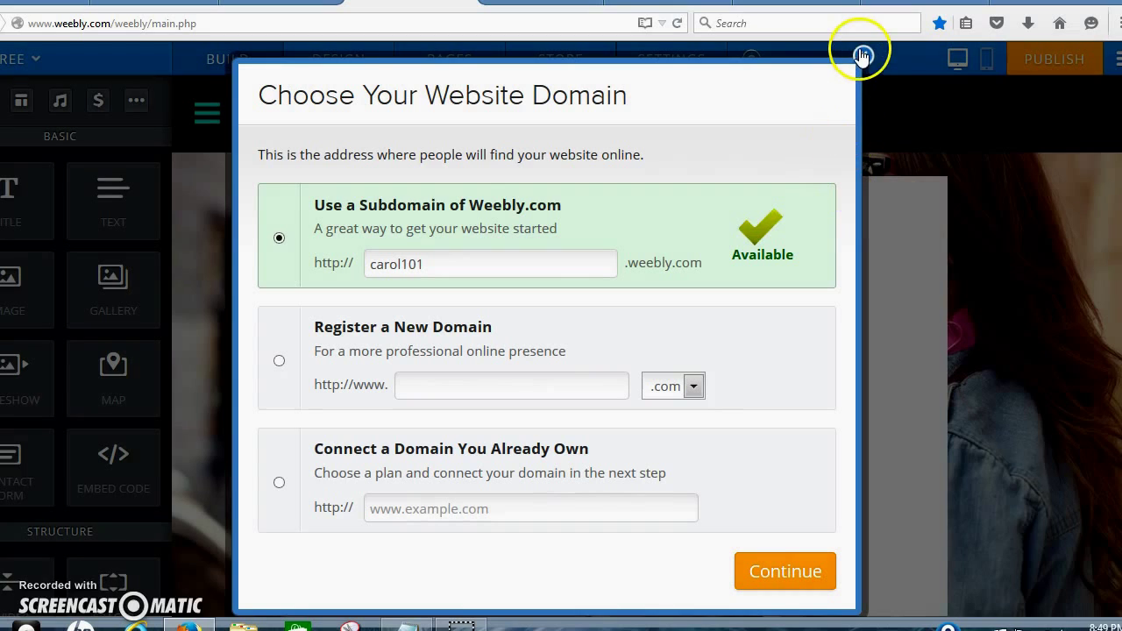
pyautogui.click(863, 56)
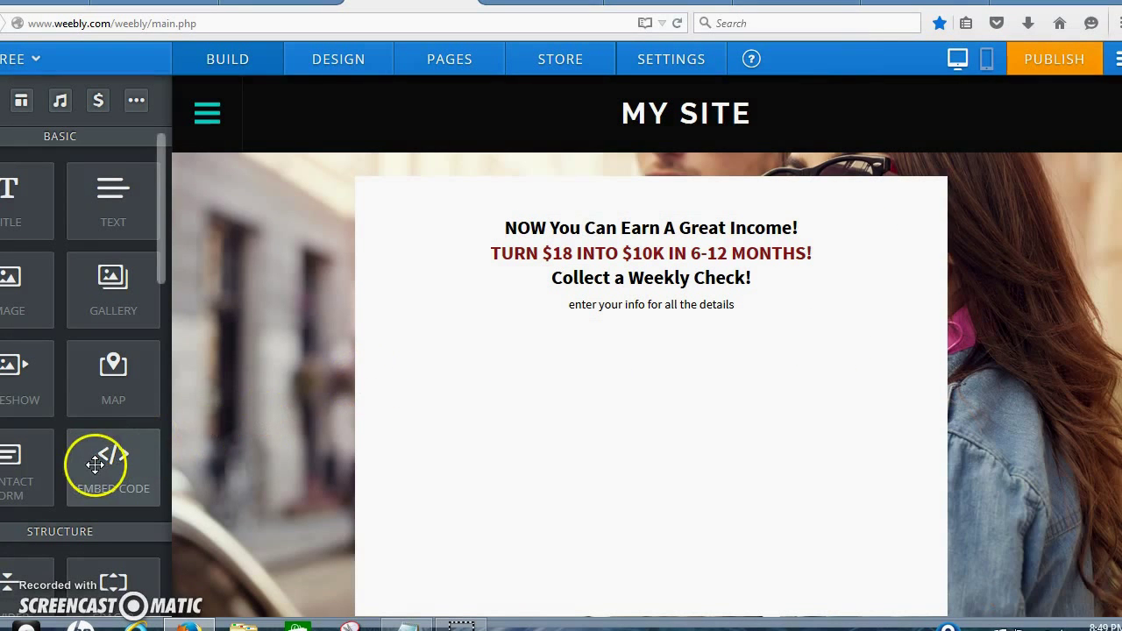
pyautogui.moveTo(96, 465); pyautogui.dragTo(655, 392)
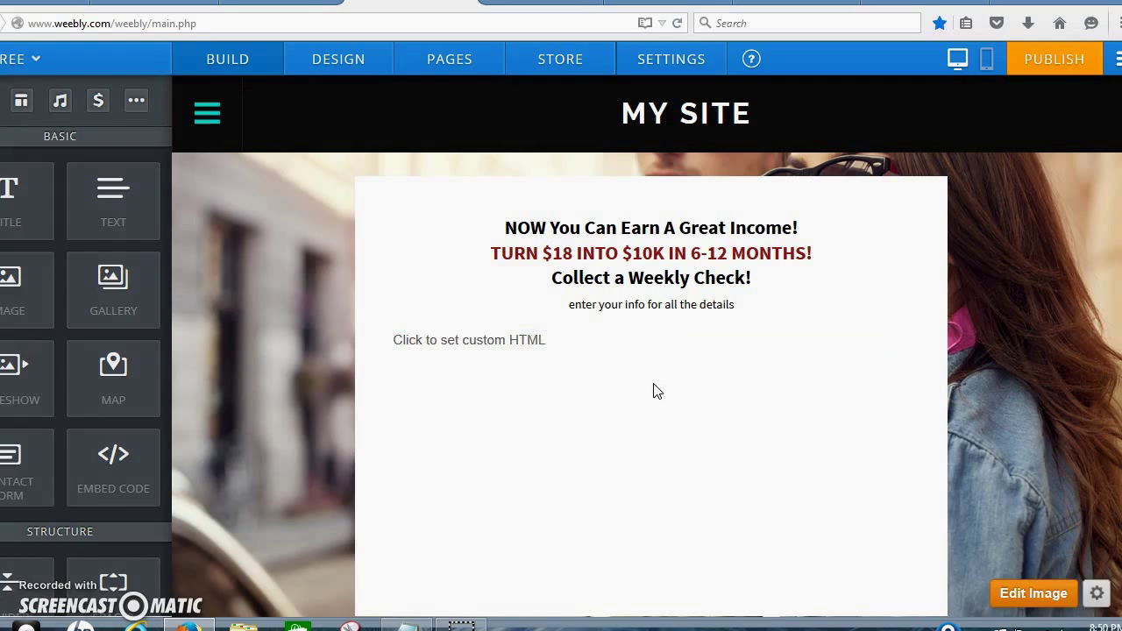
pyautogui.click(606, 340)
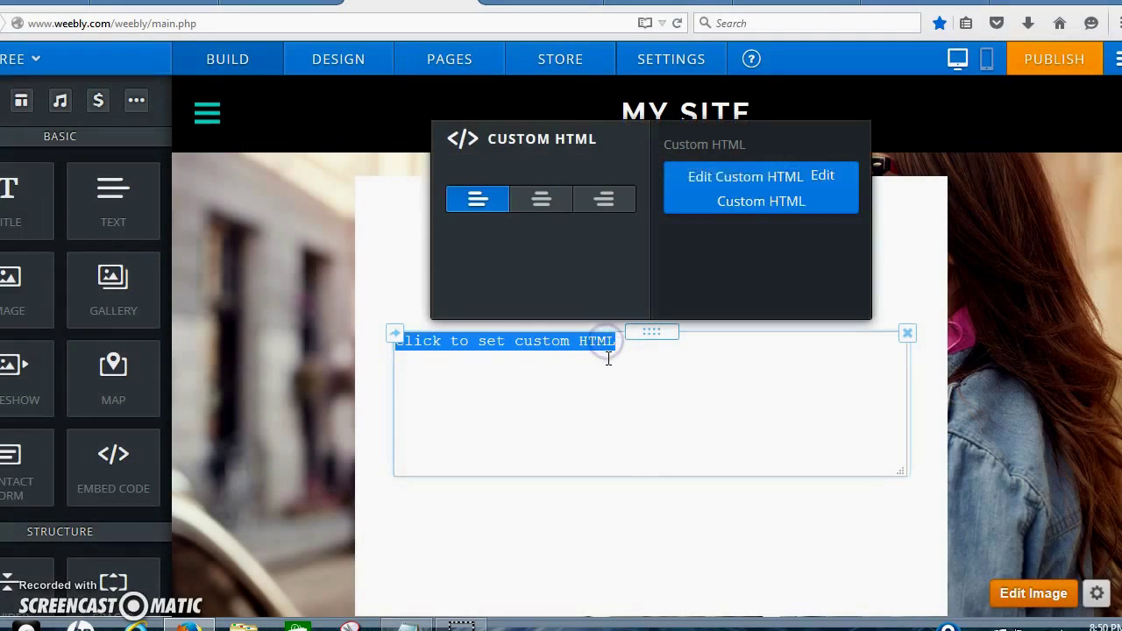
pyautogui.click(541, 200)
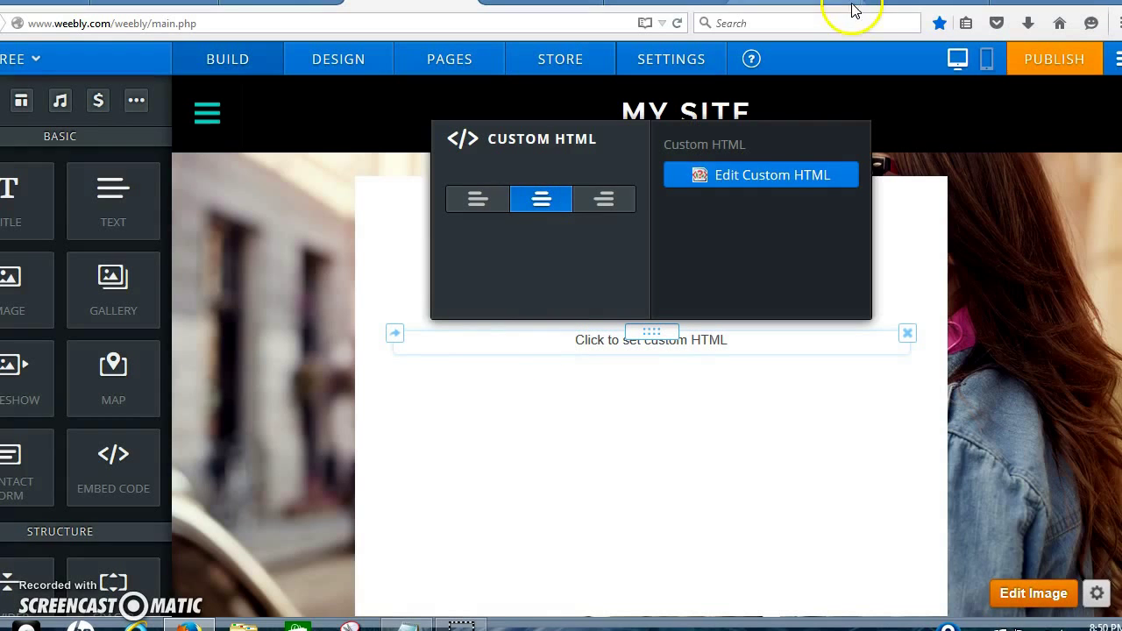
pyautogui.click(793, 4)
# - Copy the TrafficWave capture form's Javascript embed code and return to the Weebly editor
pyautogui.click(271, 273)
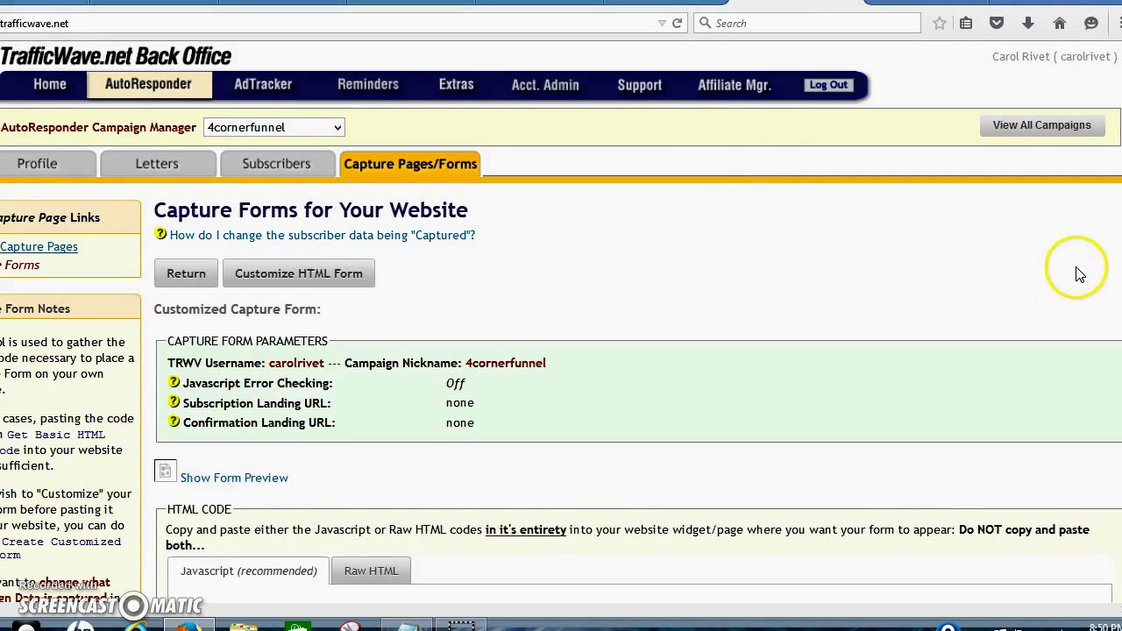
pyautogui.scroll(-3, 810, 442)
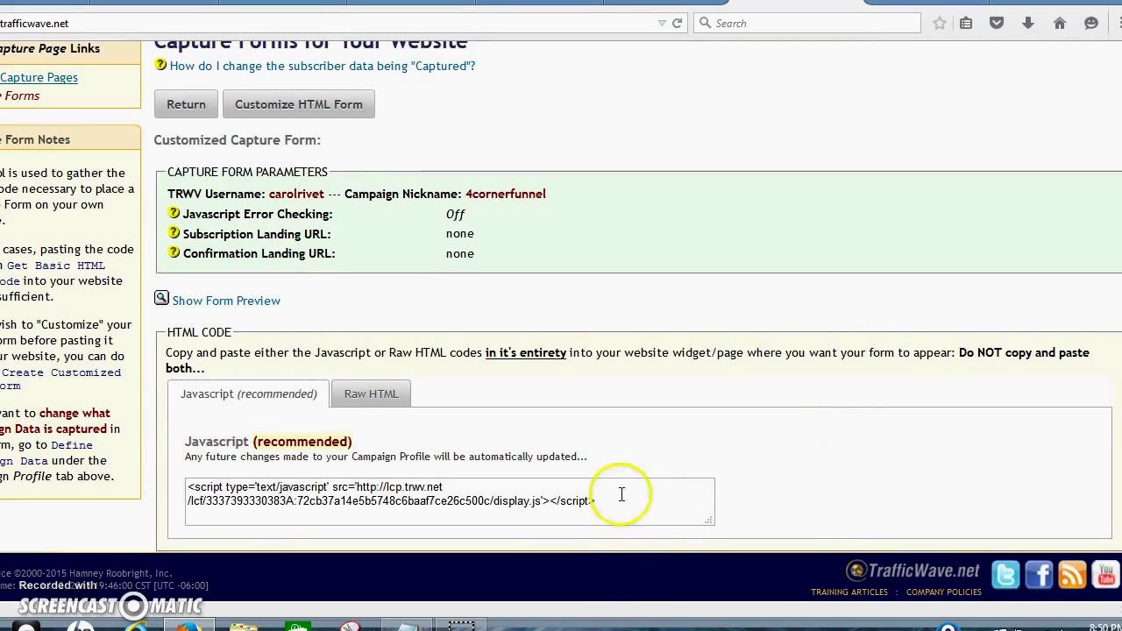
pyautogui.click(621, 497)
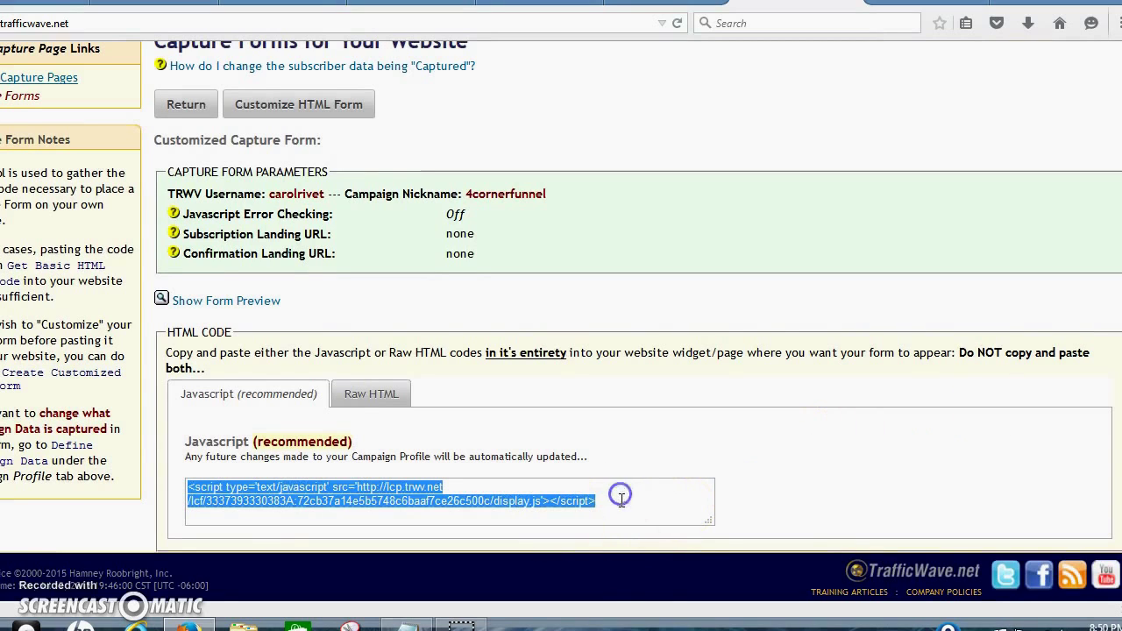
pyautogui.rightClick(466, 499)
pyautogui.click(506, 358)
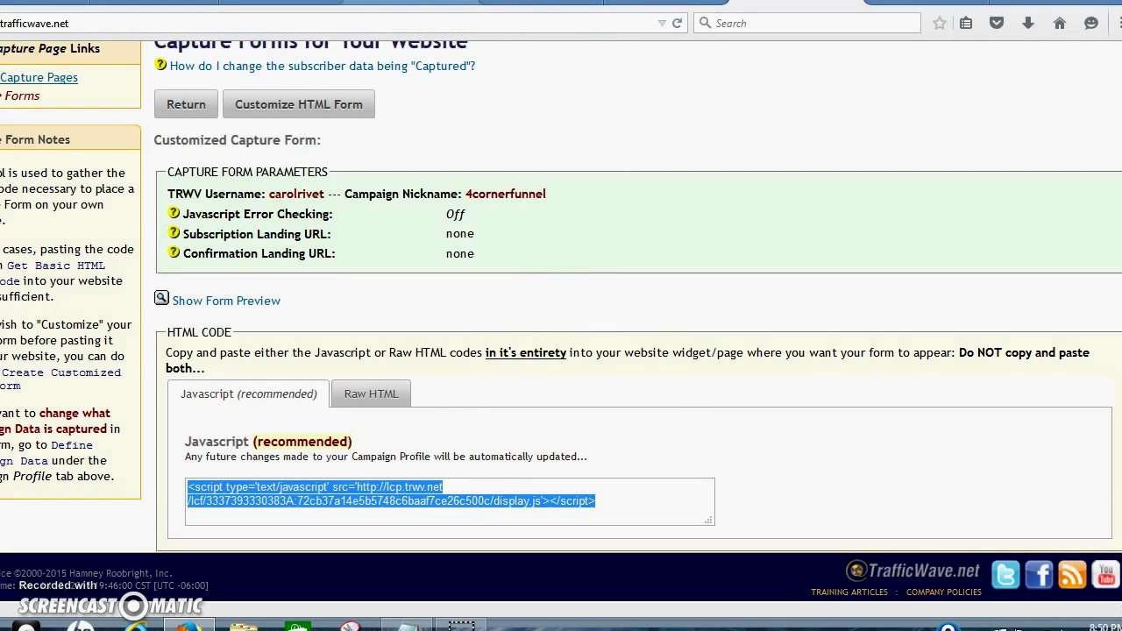
pyautogui.click(412, 3)
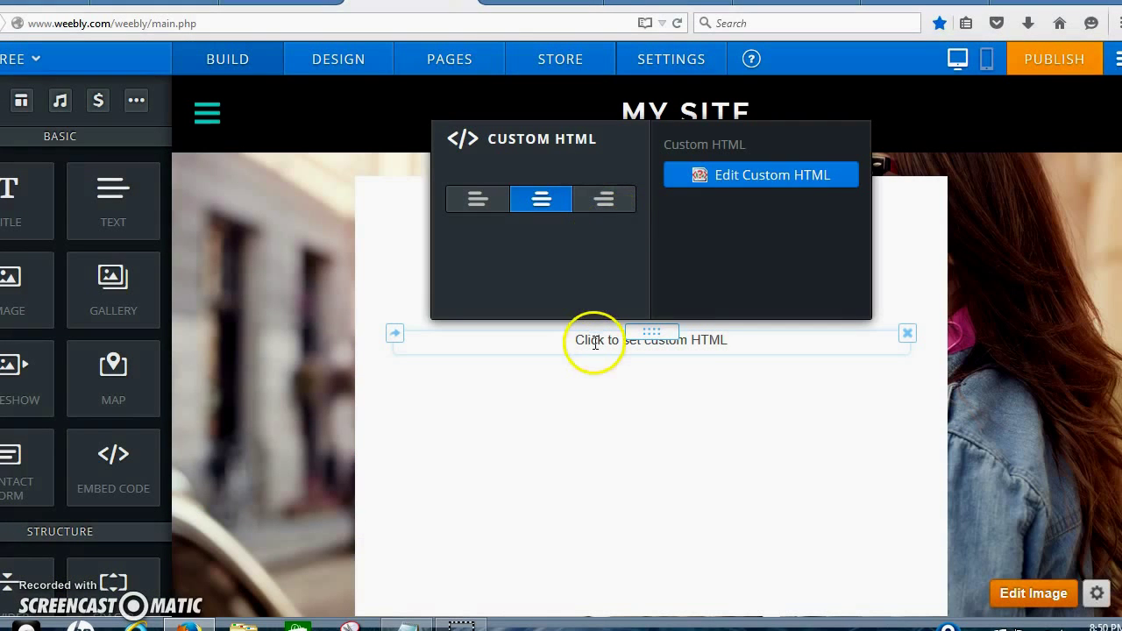
# - Paste the TrafficWave capture-form script into the Custom HTML element using Firefox's Paste command
pyautogui.click(432, 439)
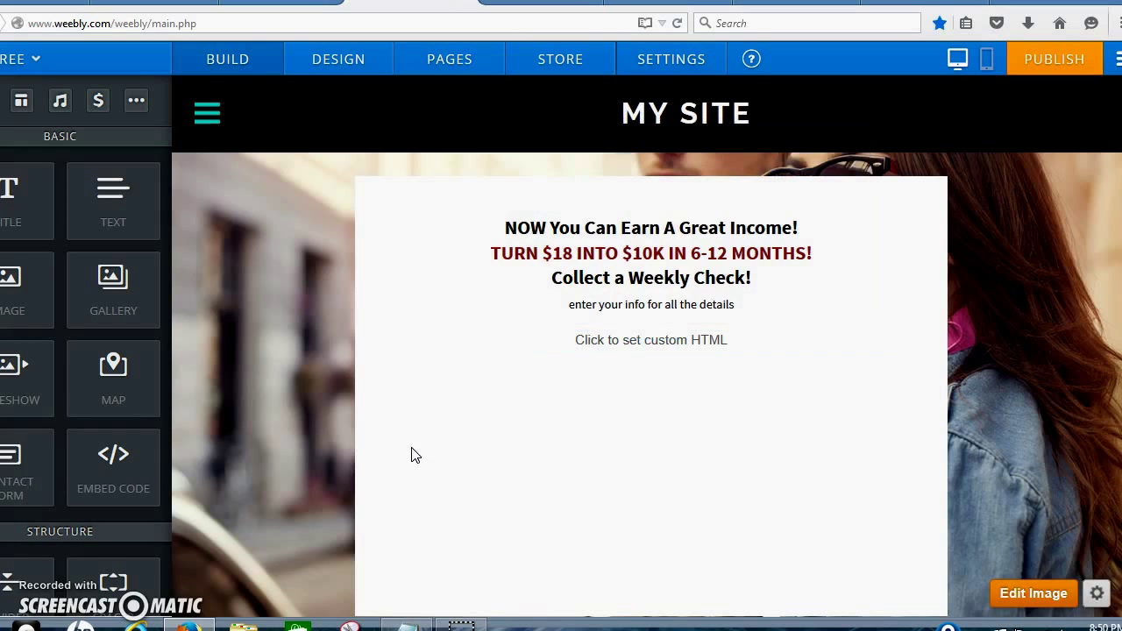
pyautogui.click(513, 343)
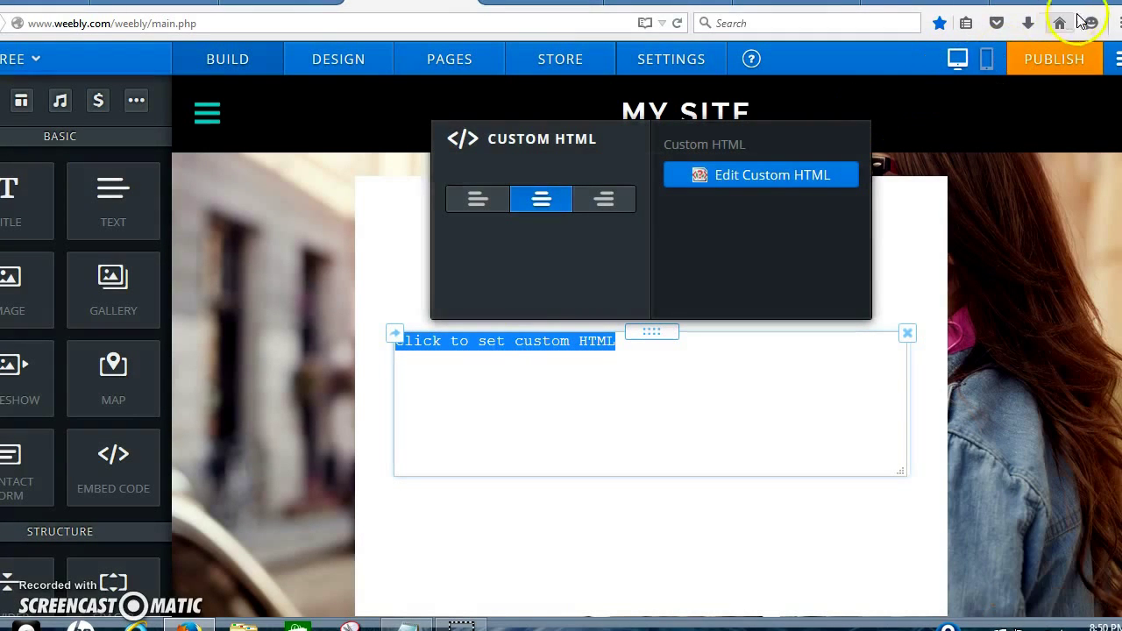
pyautogui.click(1117, 23)
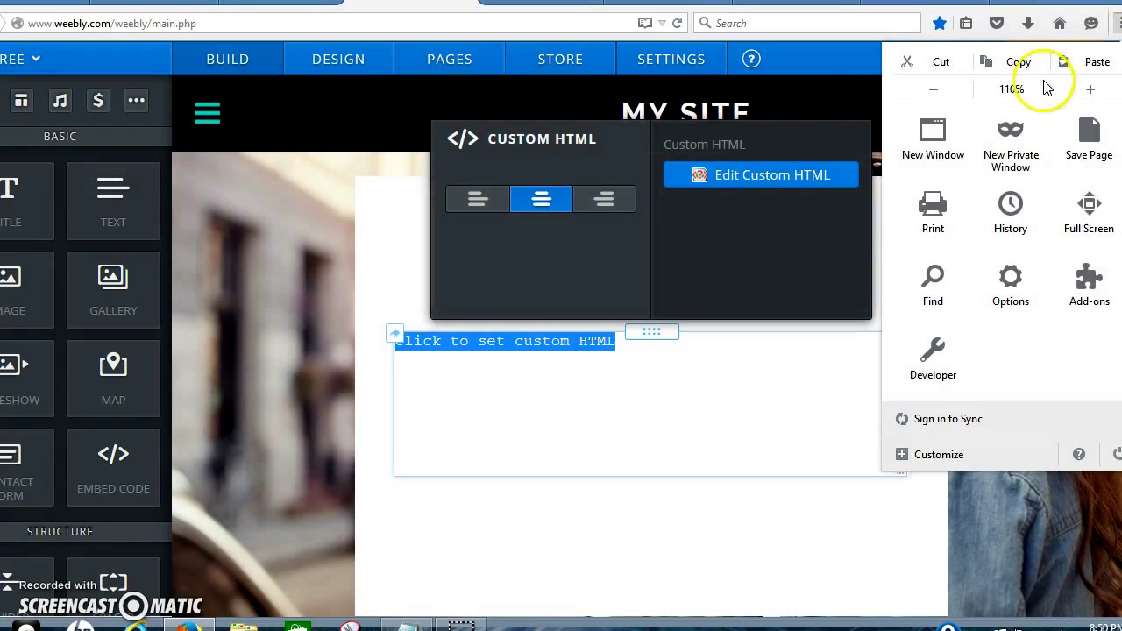
pyautogui.click(1093, 59)
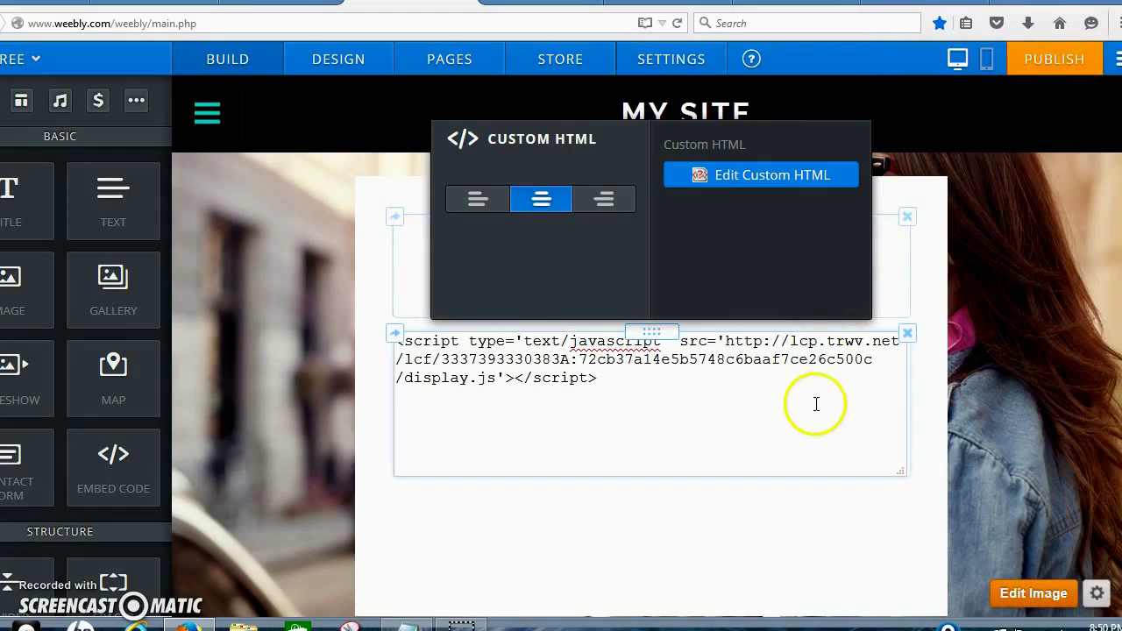
pyautogui.click(818, 531)
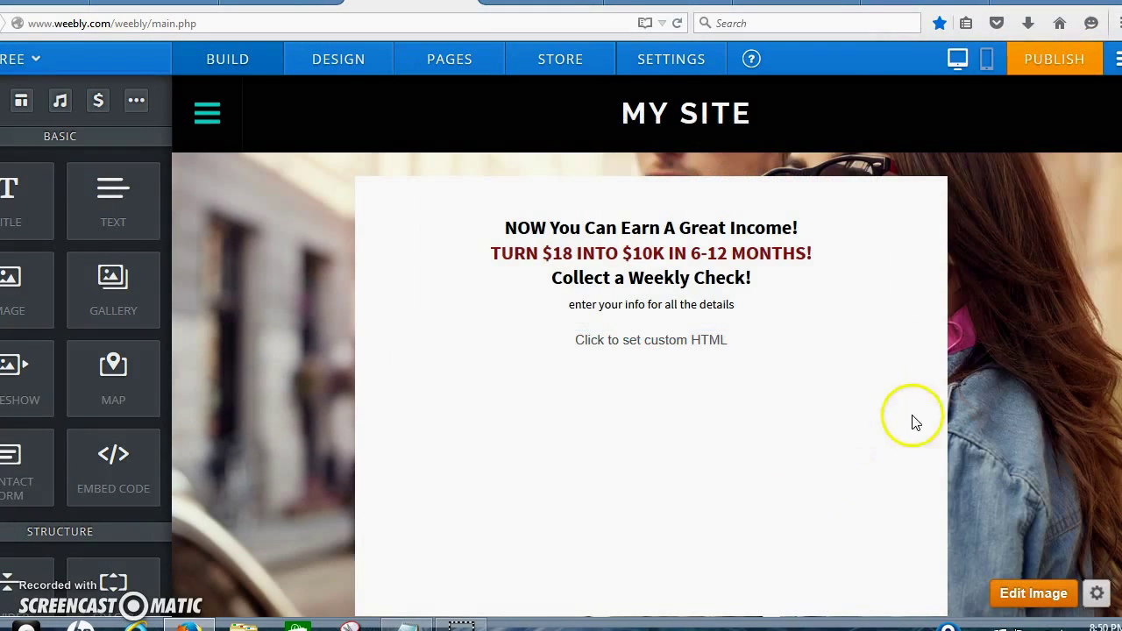
# - Publish the site on the weebly.com subdomain with Business as the website type
pyautogui.click(1056, 62)
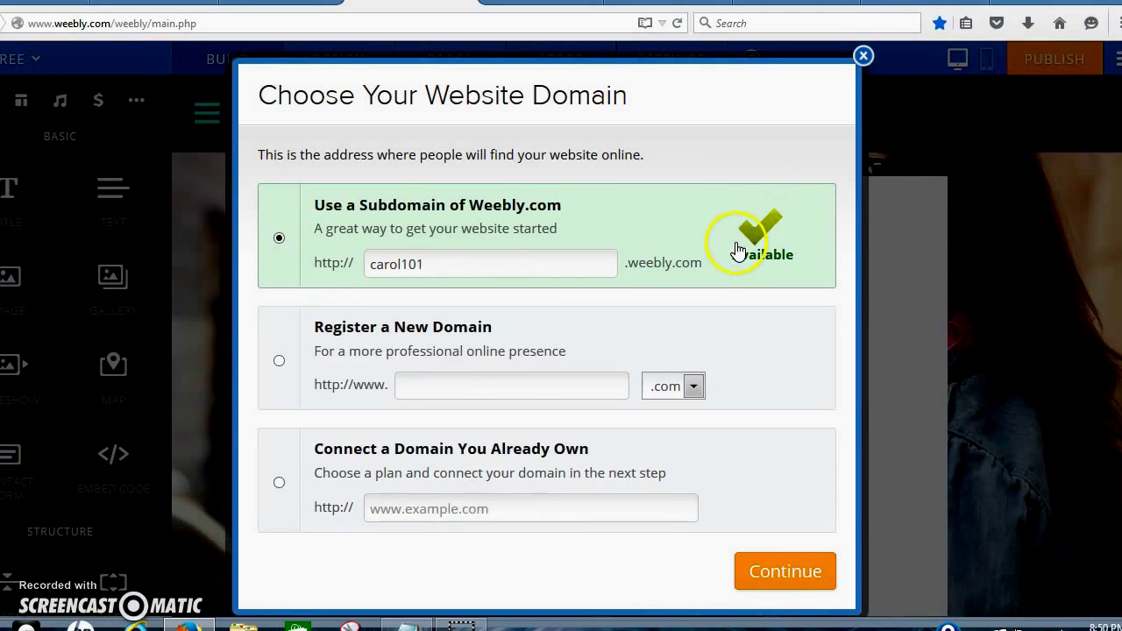
pyautogui.click(764, 575)
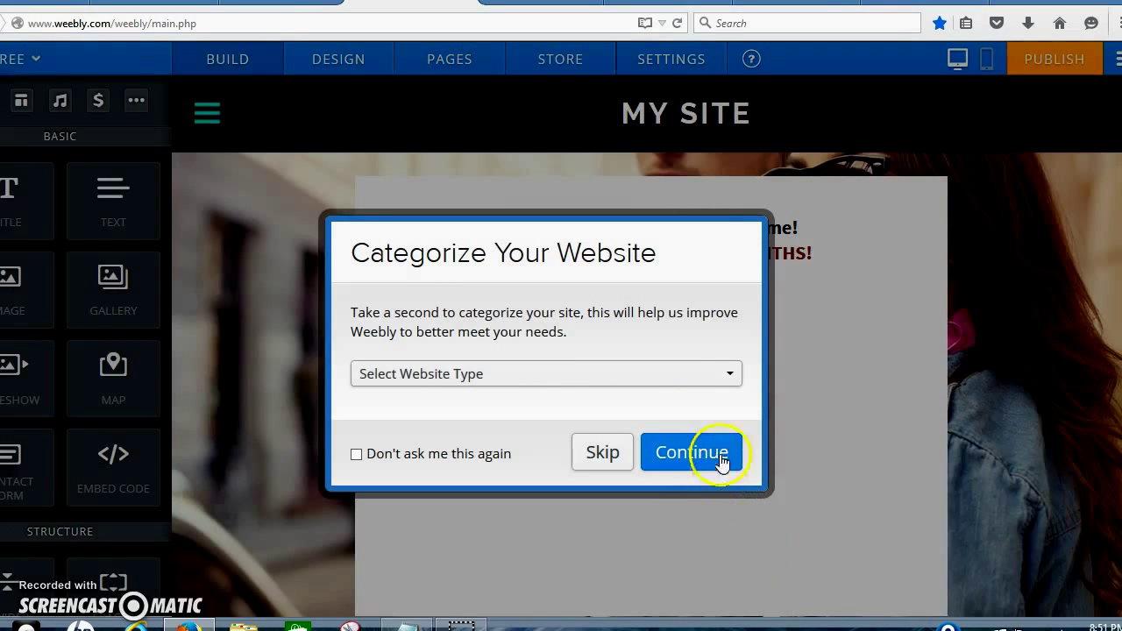
pyautogui.click(737, 374)
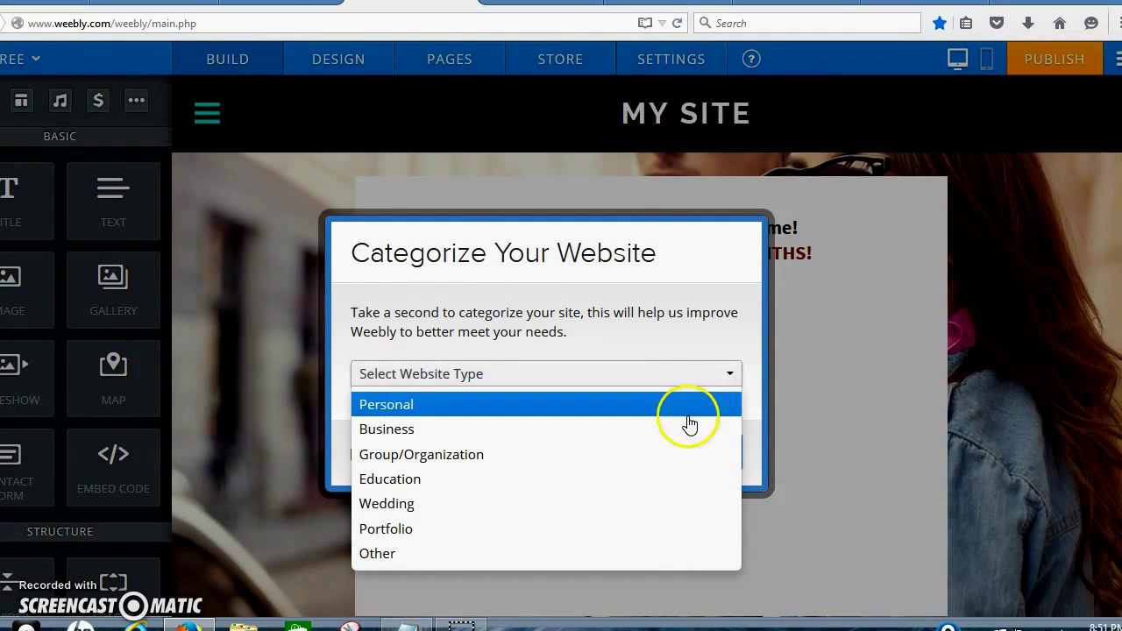
pyautogui.click(680, 429)
pyautogui.click(683, 451)
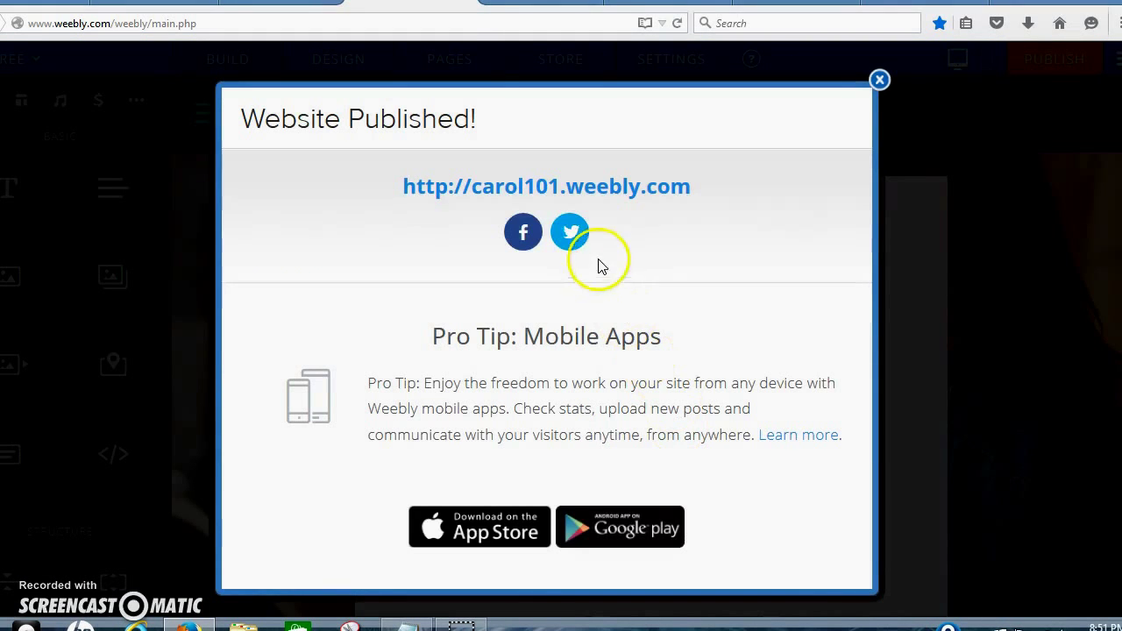
# - View the live published site, then dismiss the publish confirmation in the editor
pyautogui.click(591, 186)
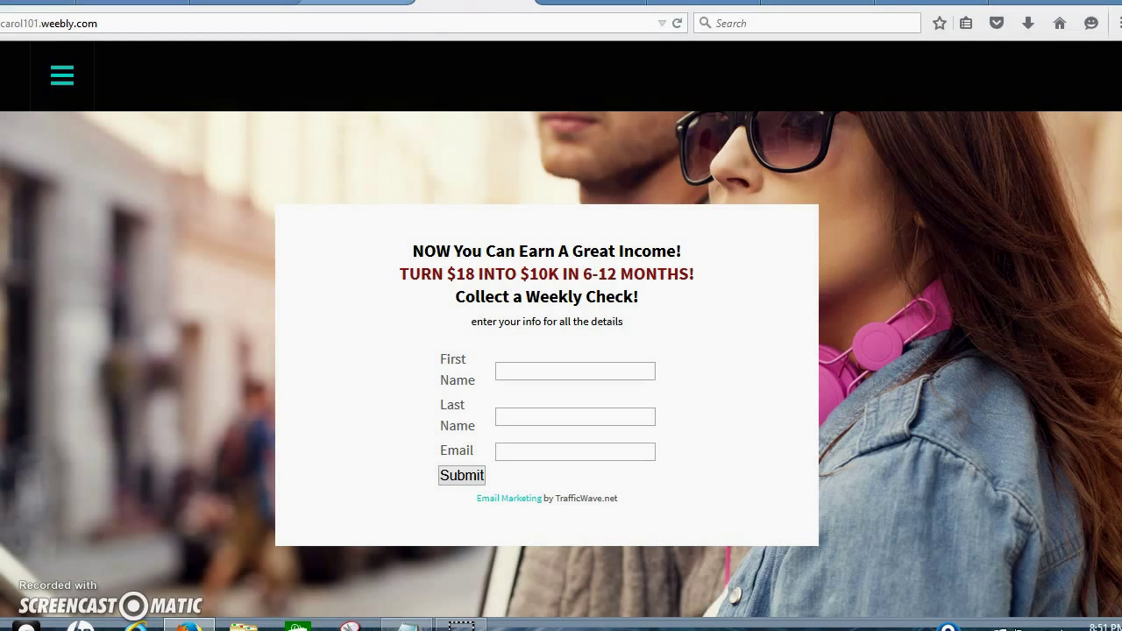
pyautogui.click(361, 4)
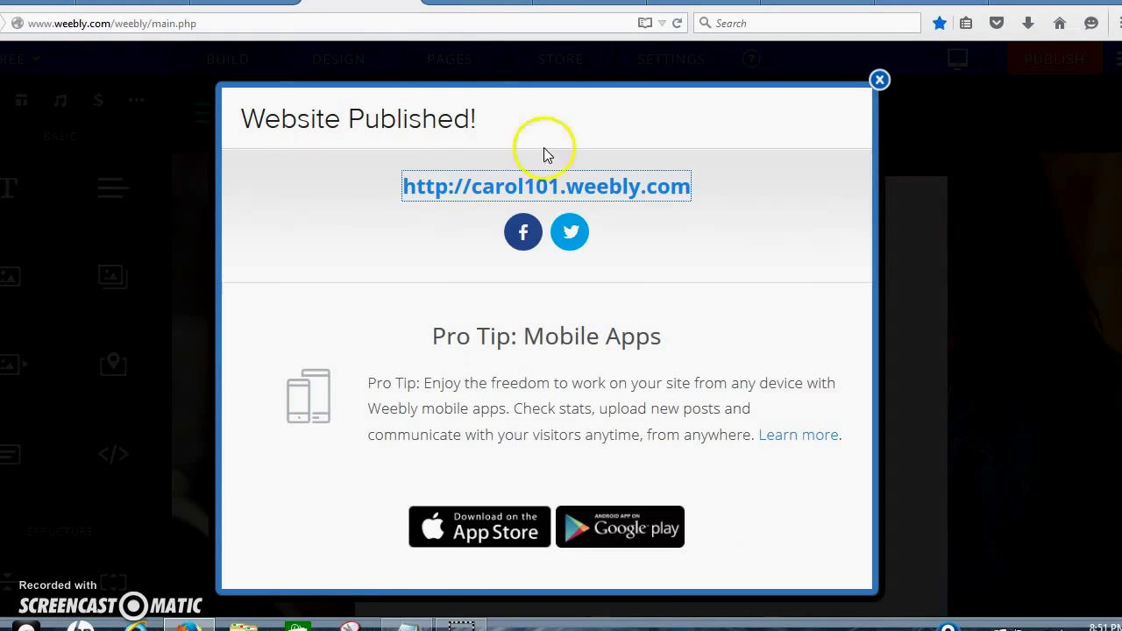
pyautogui.click(880, 80)
pyautogui.click(1045, 597)
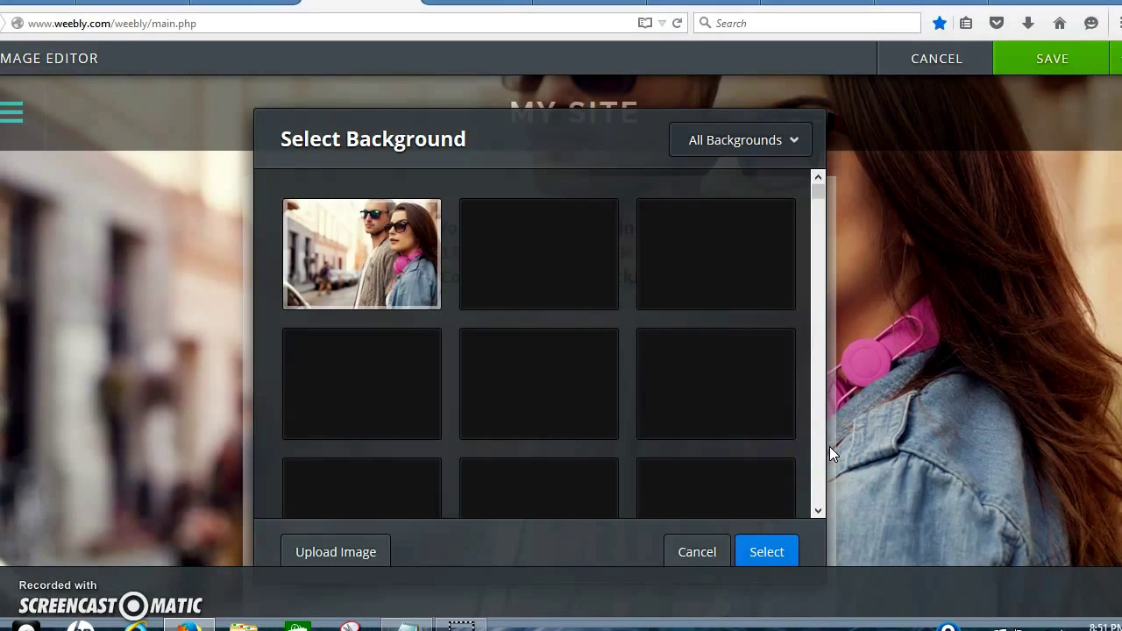
# - Swap the page background for the sunset beach photo and save it to only this page
pyautogui.moveTo(829, 445); pyautogui.dragTo(789, 417)
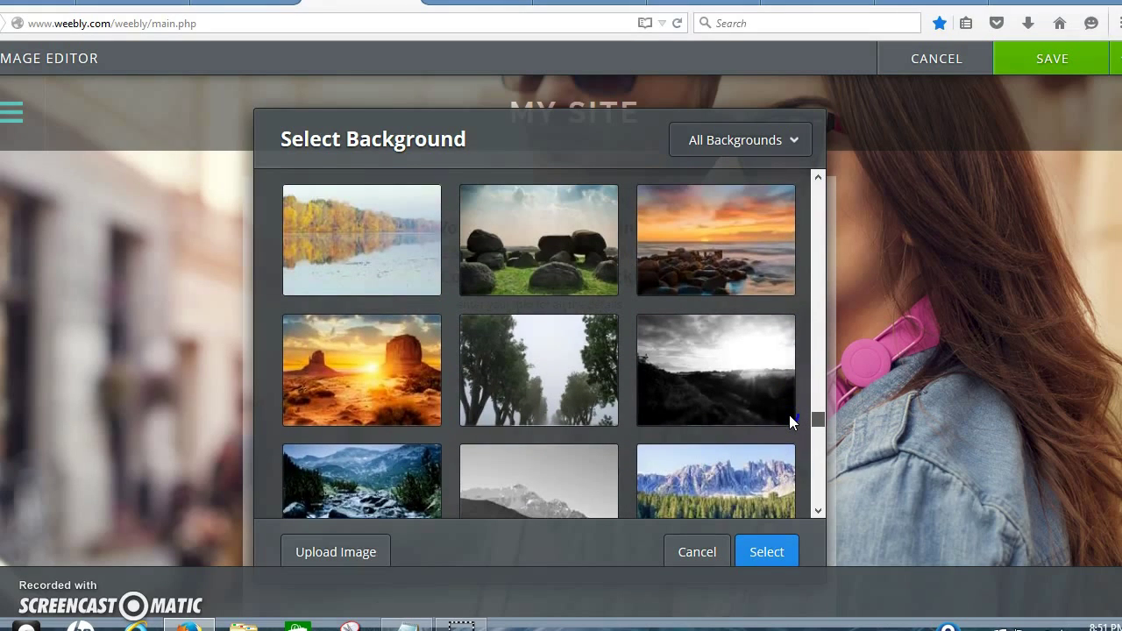
pyautogui.scroll(-5, 789, 421)
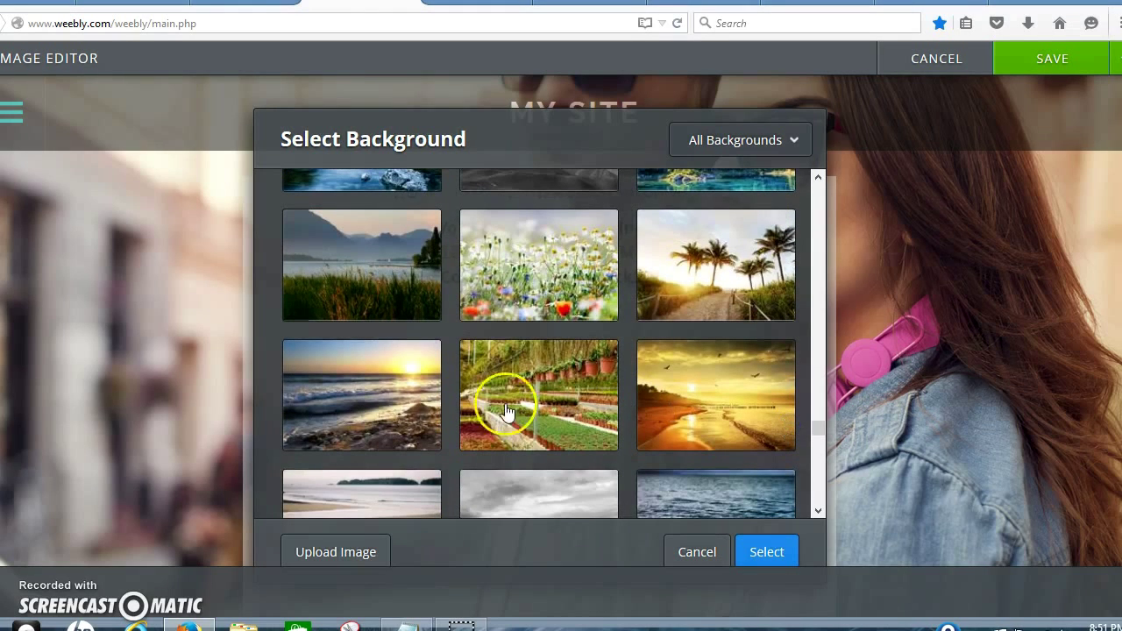
pyautogui.click(371, 400)
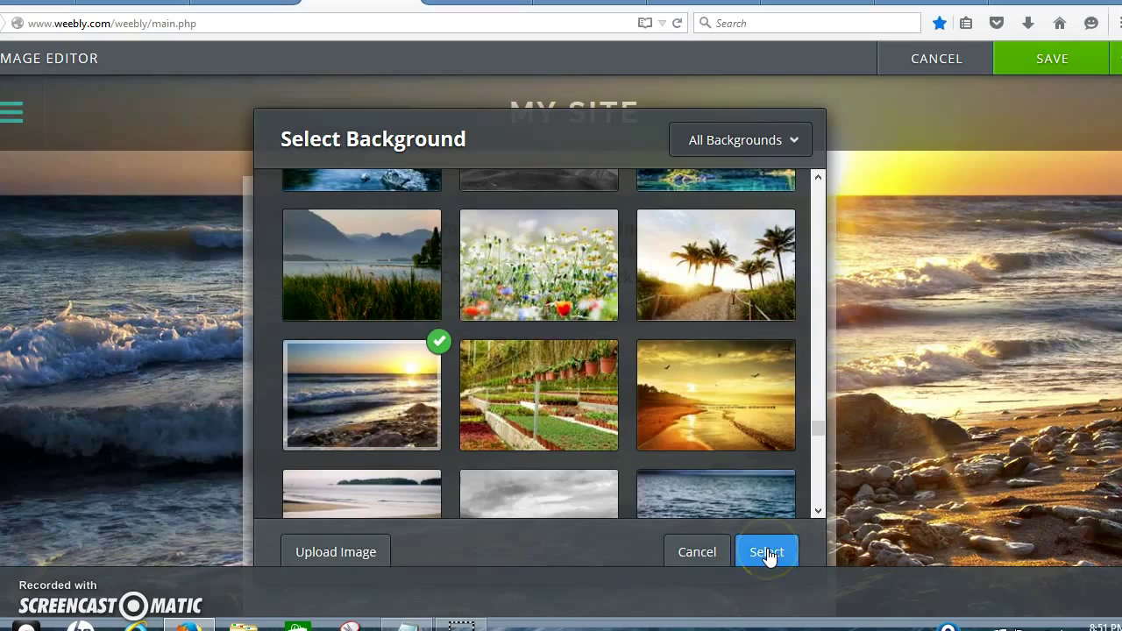
pyautogui.click(767, 554)
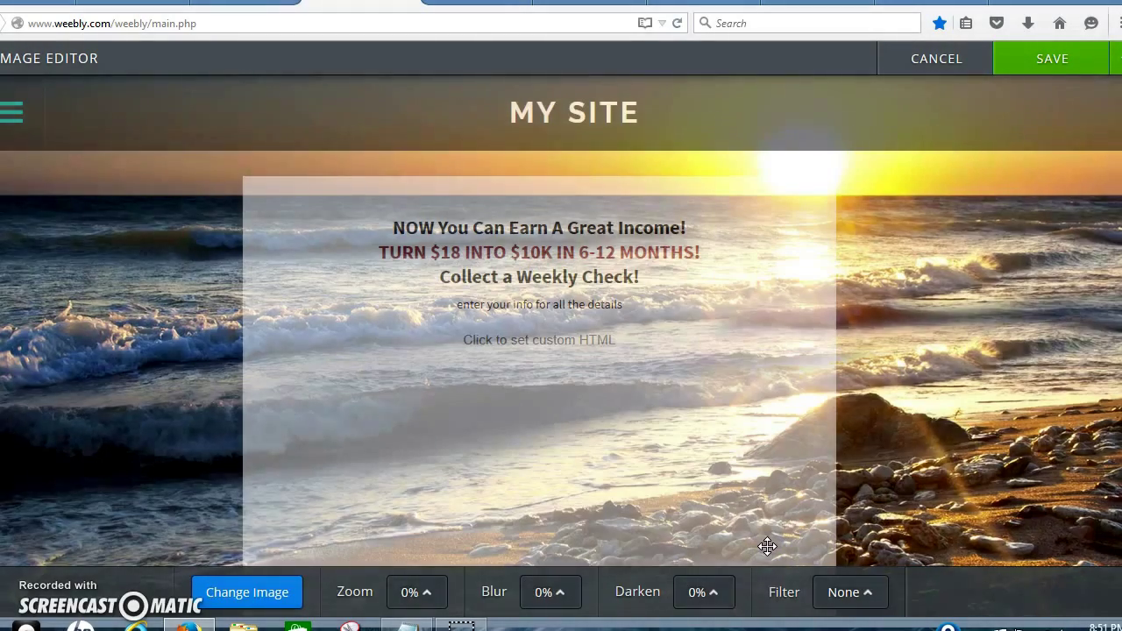
pyautogui.click(1074, 58)
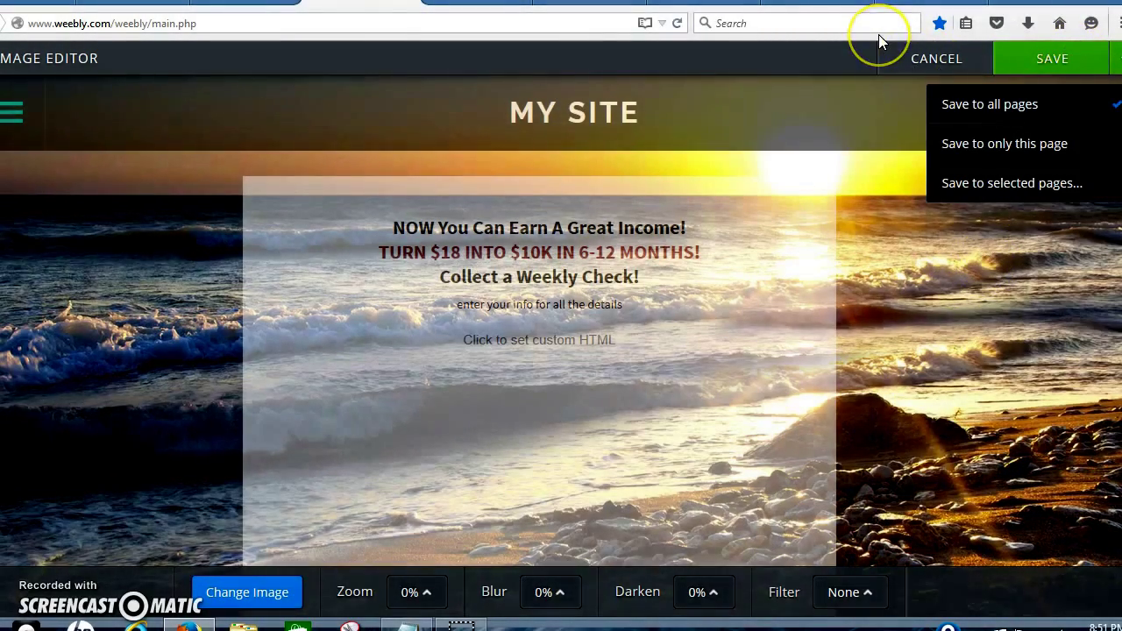
pyautogui.click(1000, 146)
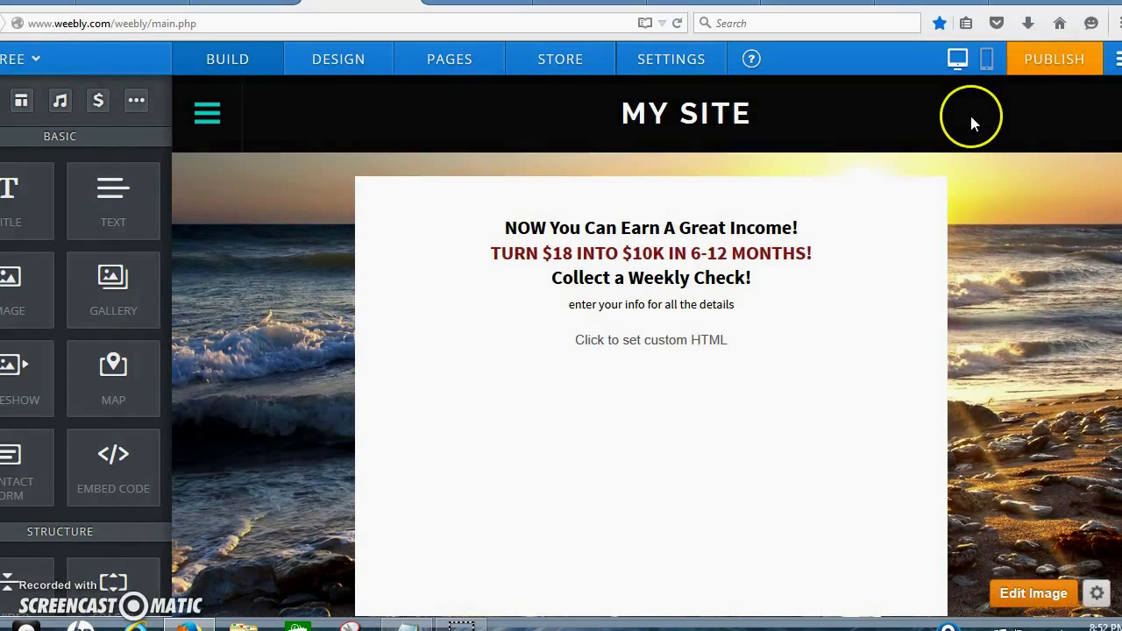
# - Republish the site with the new sunset beach background
pyautogui.click(1055, 63)
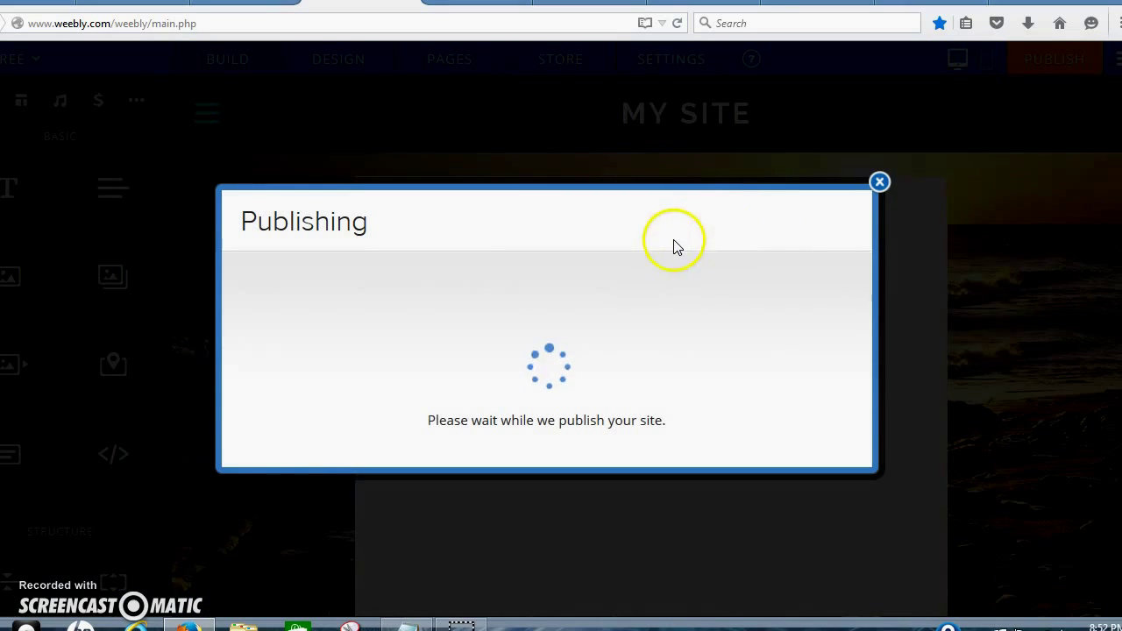